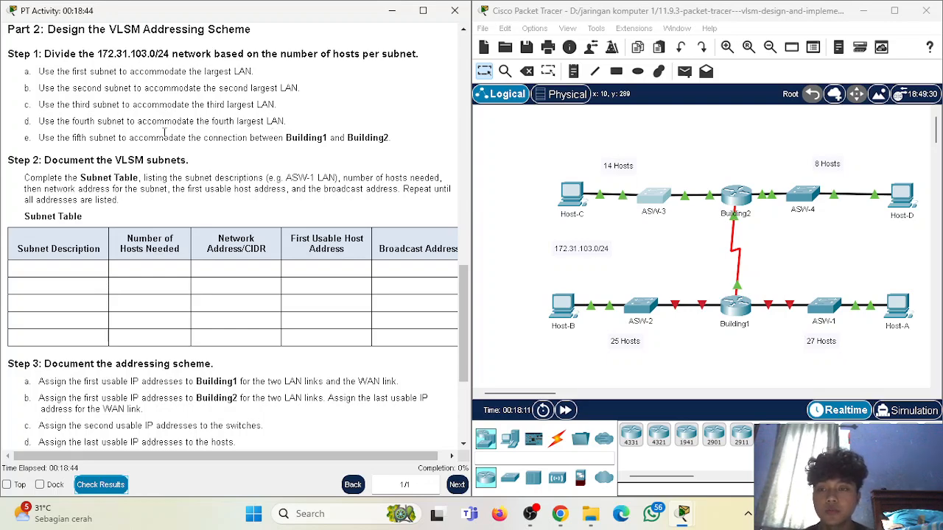
Review the VLSM activity's addressing table and read the three objectives.
scroll(196, 135, "up", 5)
left_click_drag(461, 188, 455, 18)
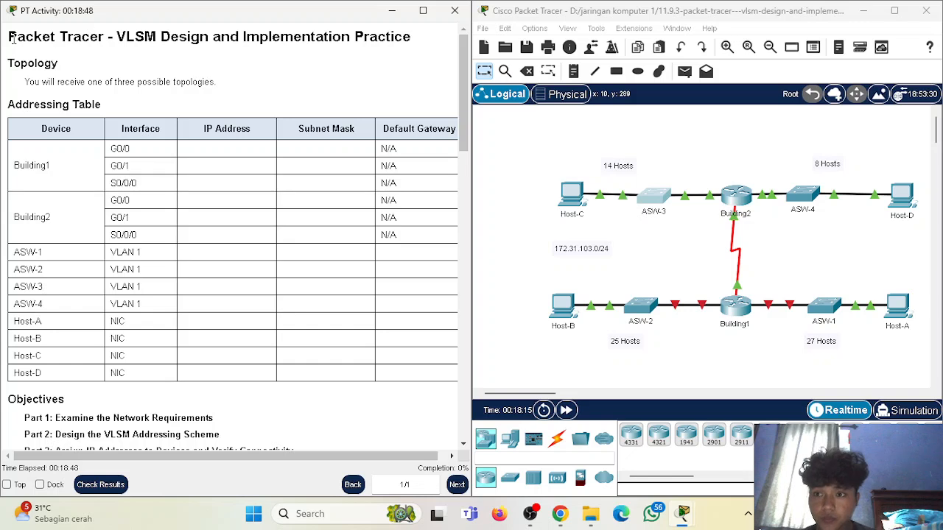
left_click_drag(10, 38, 343, 71)
left_click(344, 107)
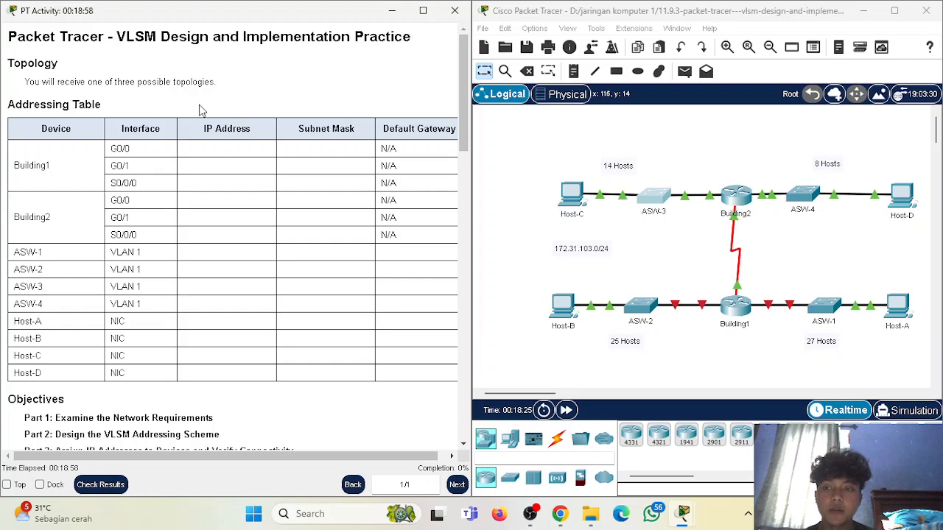
scroll(198, 110, "down", 8)
scroll(20, 168, "up", 2)
left_click_drag(21, 168, 51, 203)
left_click_drag(55, 169, 211, 170)
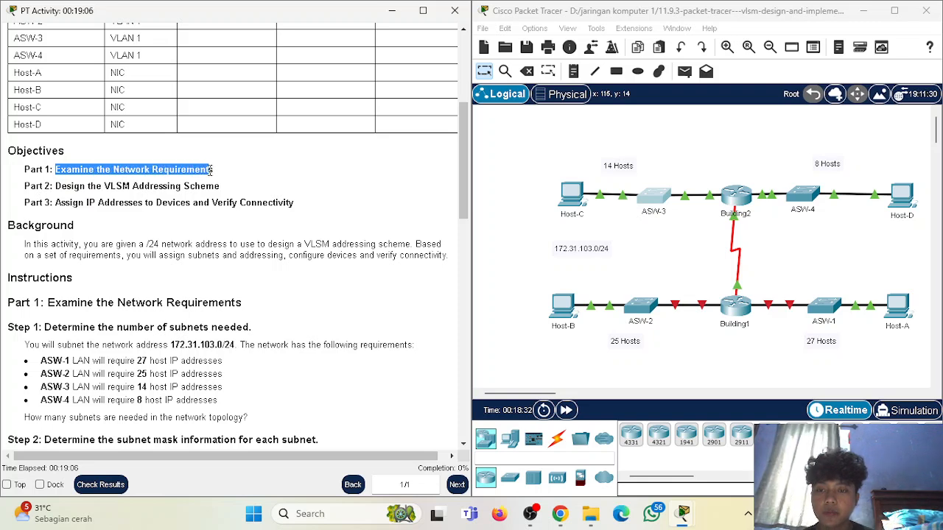
left_click_drag(56, 186, 203, 188)
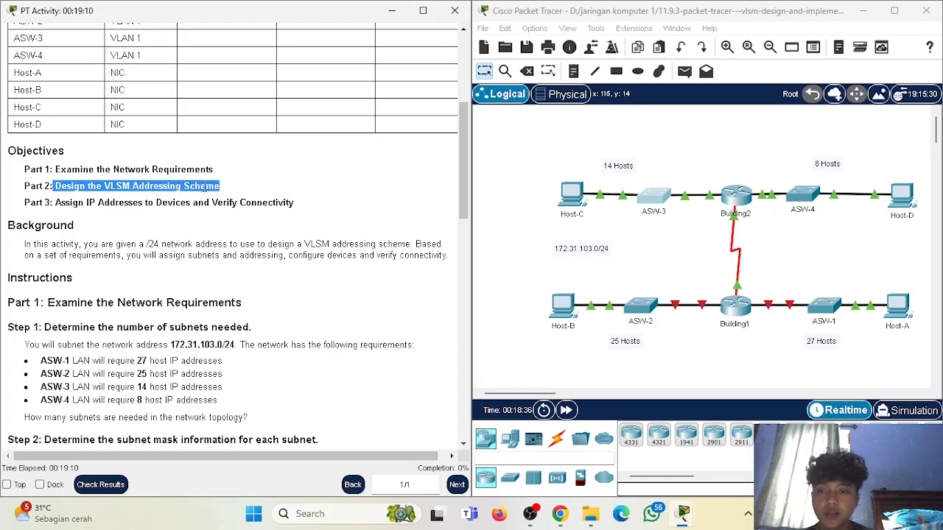
left_click(57, 206)
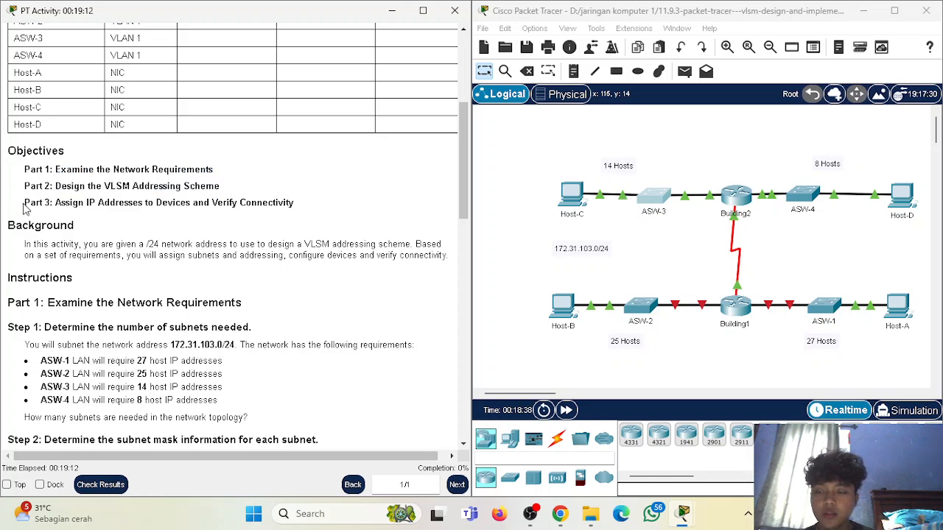
left_click_drag(25, 204, 302, 204)
Read Part 1's background and Step 1 requirements, checking the hosts needed for the ASW-1 to ASW-4 LANs.
scroll(293, 190, "down", 2)
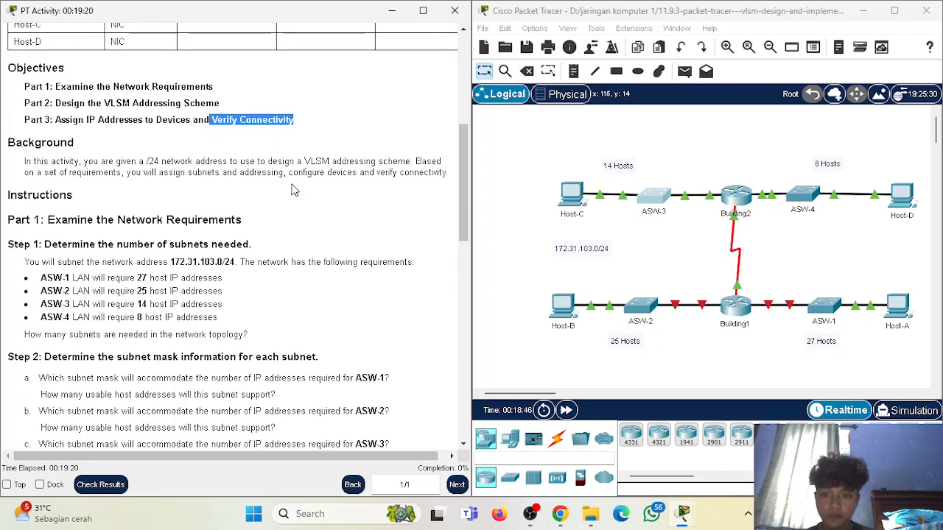
scroll(73, 164, "down", 1)
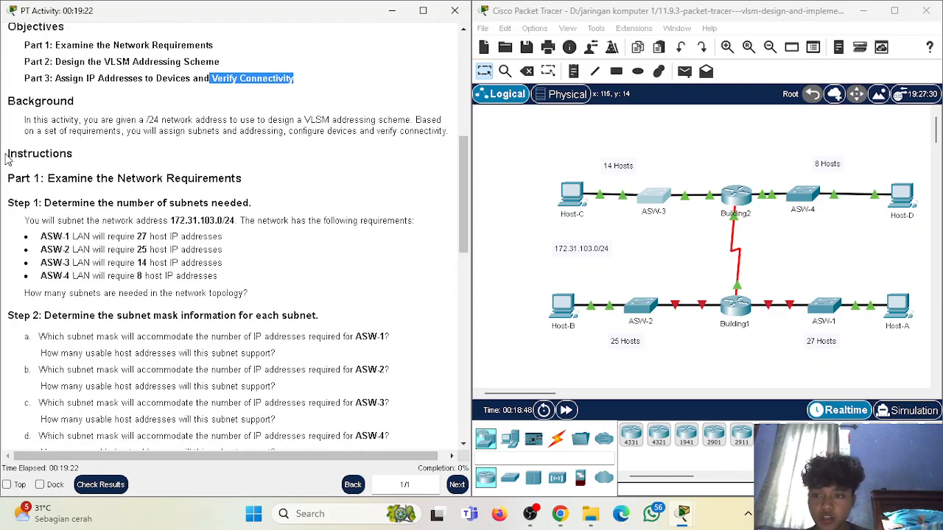
left_click_drag(8, 178, 38, 180)
left_click(35, 196)
scroll(30, 191, "down", 1)
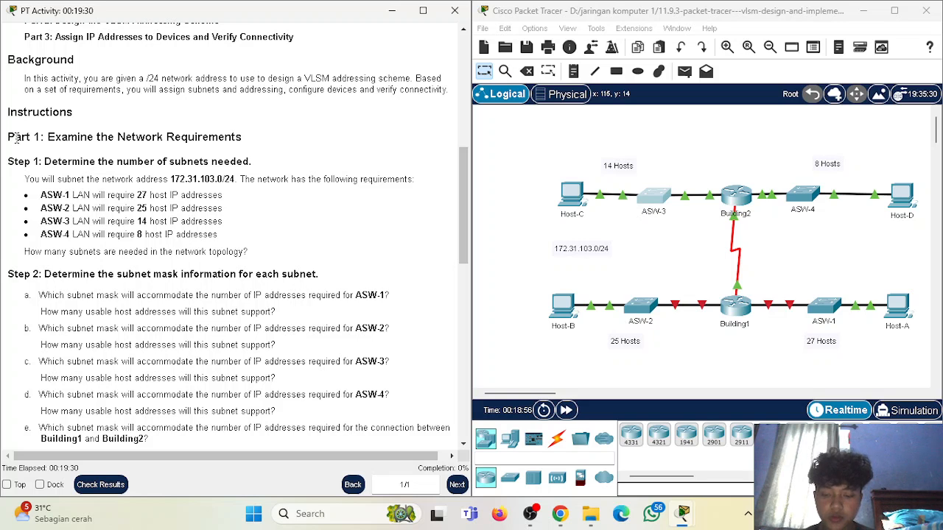
left_click_drag(12, 162, 249, 164)
left_click_drag(50, 179, 71, 195)
left_click(143, 204)
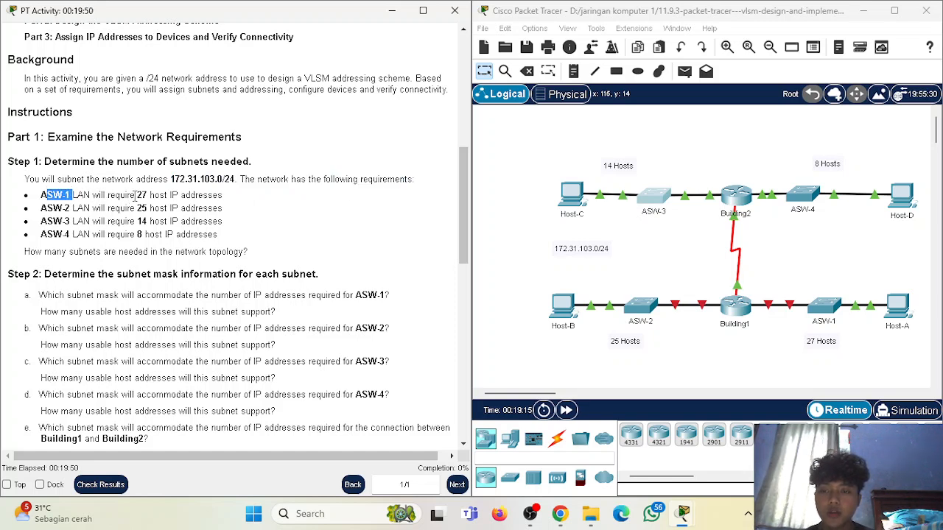
left_click_drag(141, 195, 147, 195)
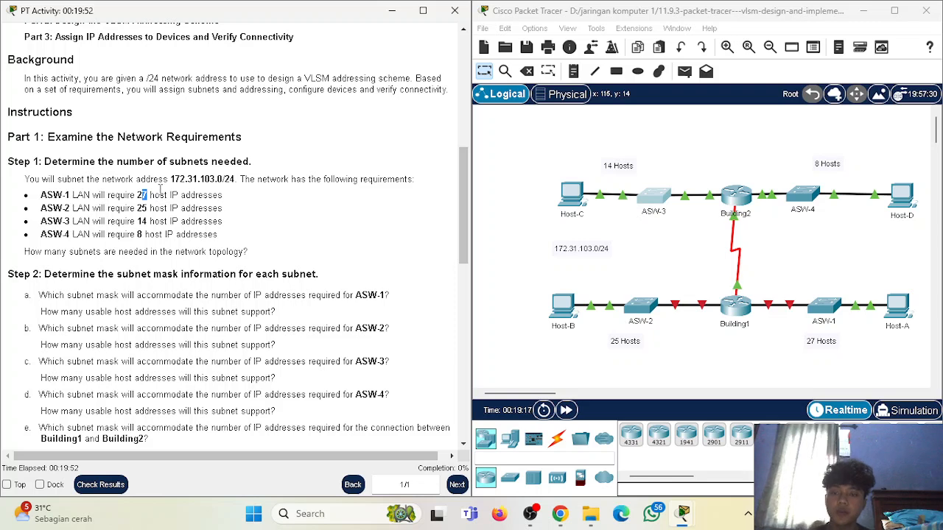
left_click_drag(40, 209, 221, 209)
left_click_drag(31, 219, 158, 221)
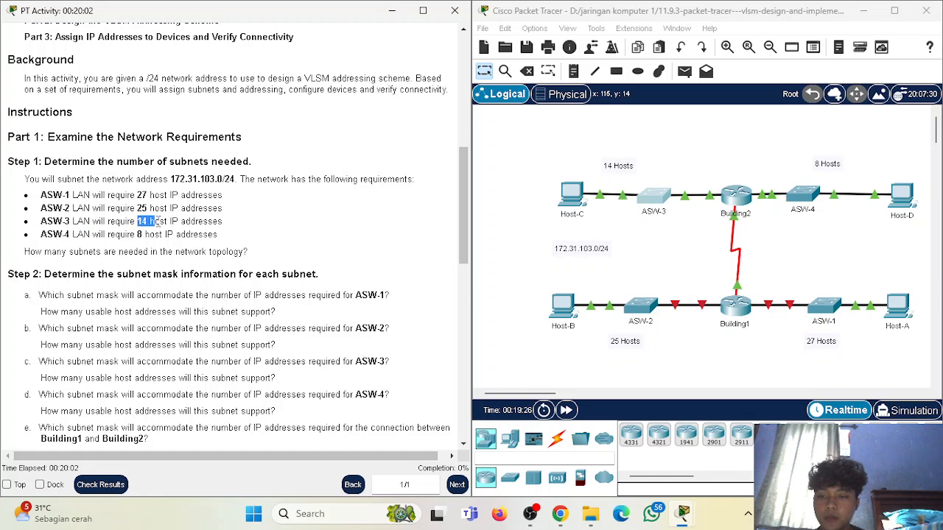
left_click(164, 221)
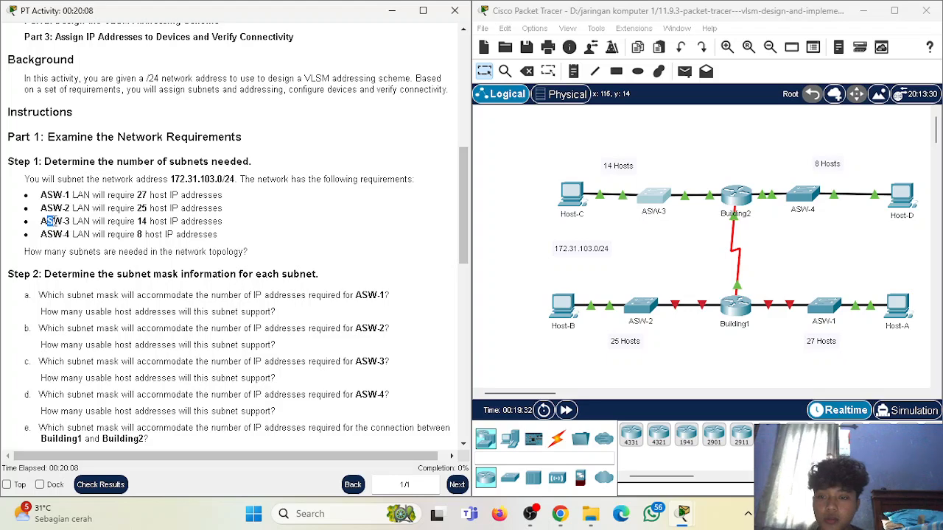
left_click_drag(41, 234, 123, 234)
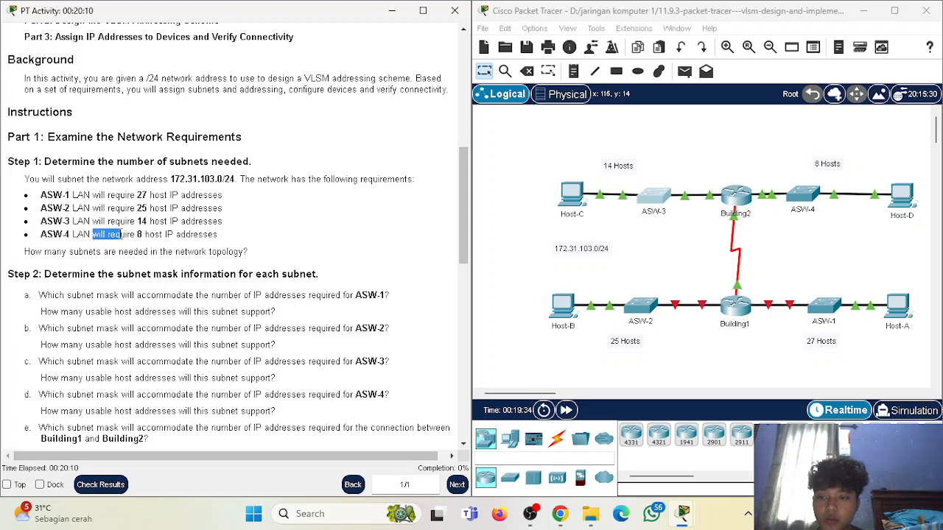
Read Part 2's VLSM addressing scheme instructions, examining how the Subnet Table has to be completed.
scroll(214, 218, "down", 3)
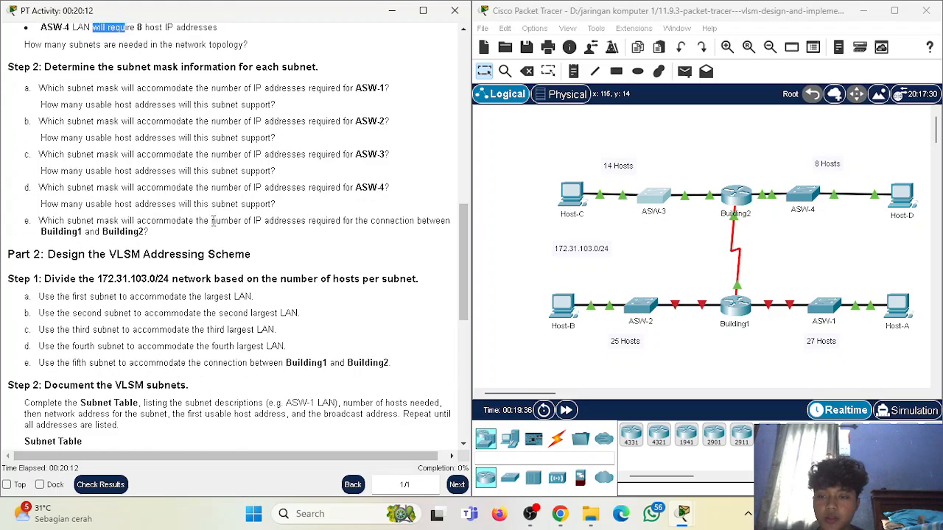
scroll(118, 202, "up", 1)
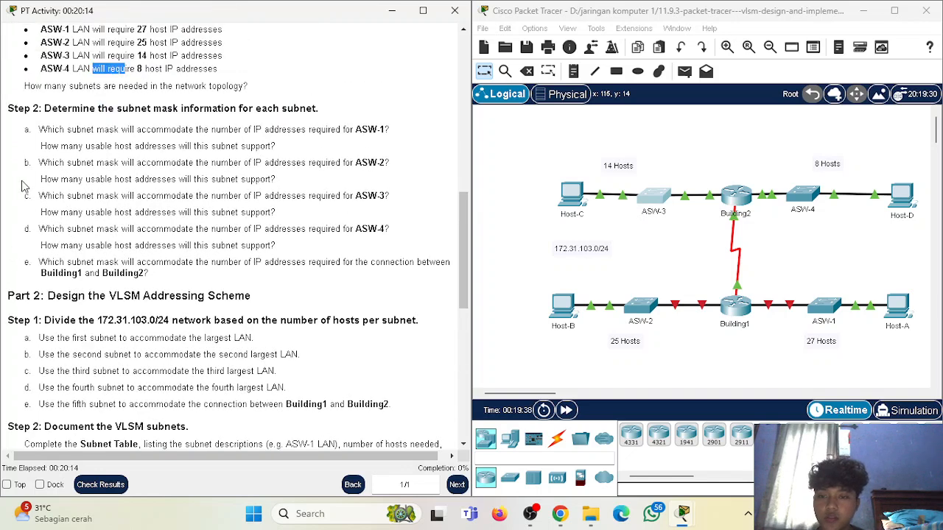
scroll(30, 187, "down", 1)
scroll(50, 188, "down", 1)
left_click_drag(8, 213, 235, 213)
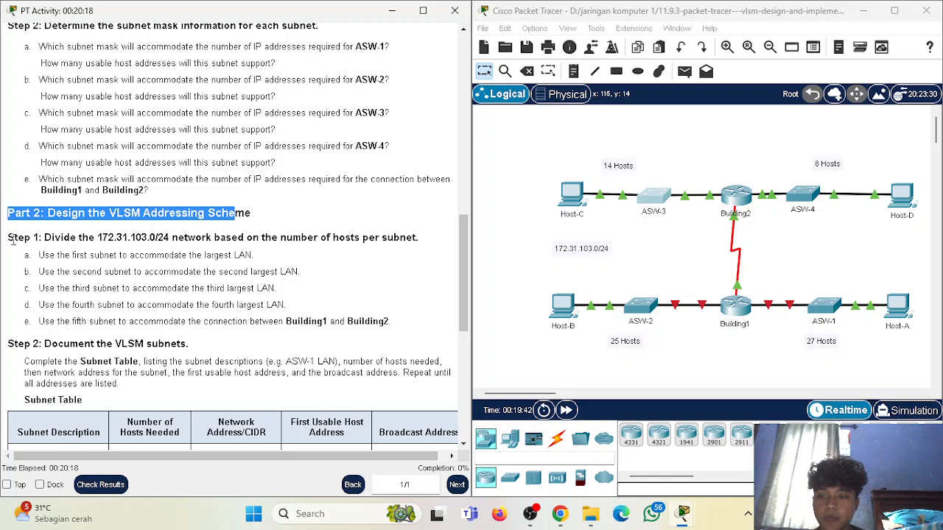
scroll(12, 240, "down", 3)
left_click_drag(10, 218, 41, 220)
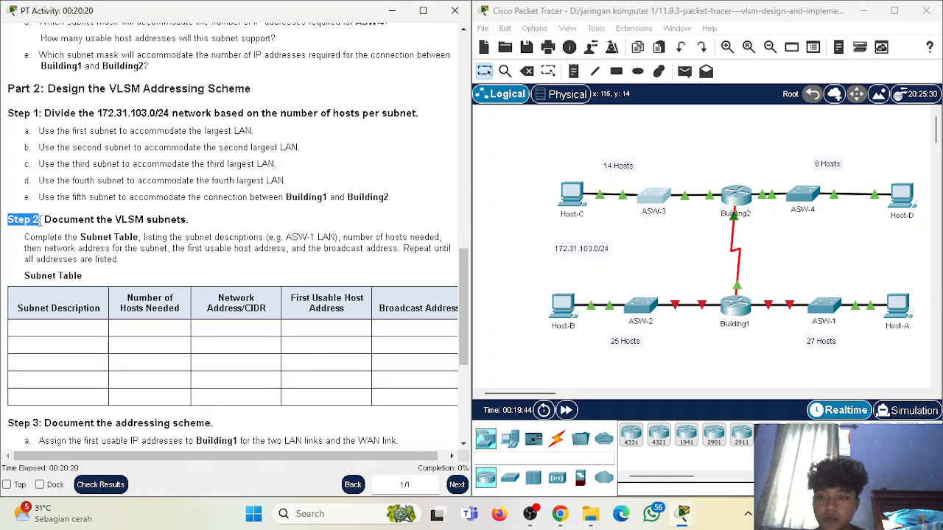
scroll(54, 219, "down", 1)
left_click(104, 179)
left_click_drag(104, 179, 201, 180)
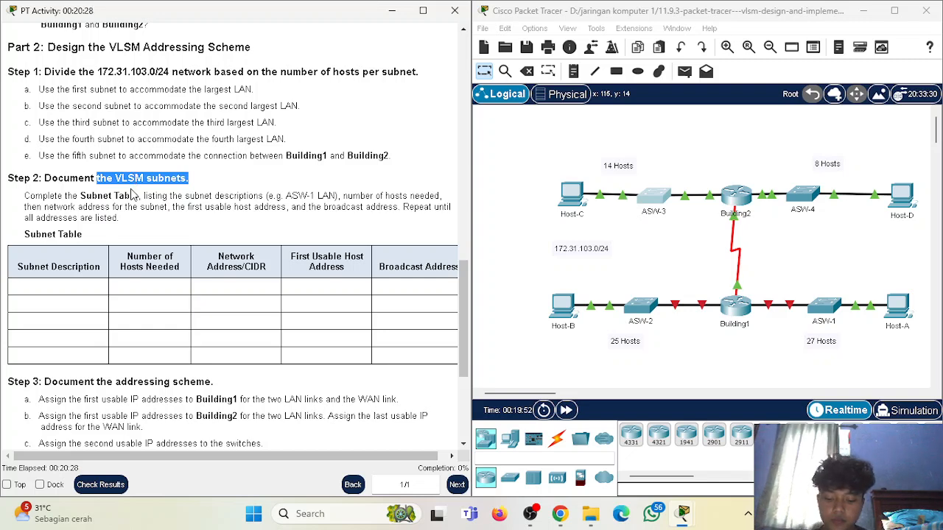
left_click_drag(34, 196, 438, 196)
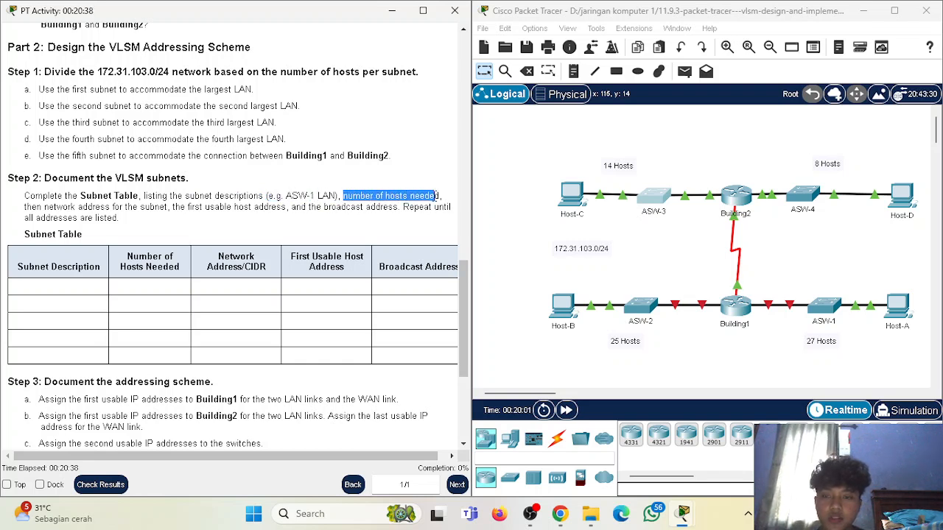
left_click_drag(24, 207, 297, 219)
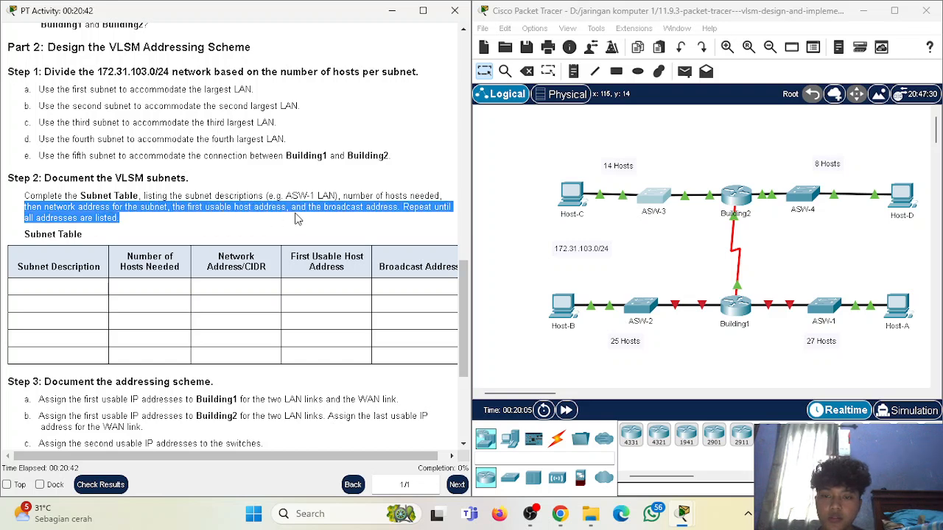
left_click(300, 210)
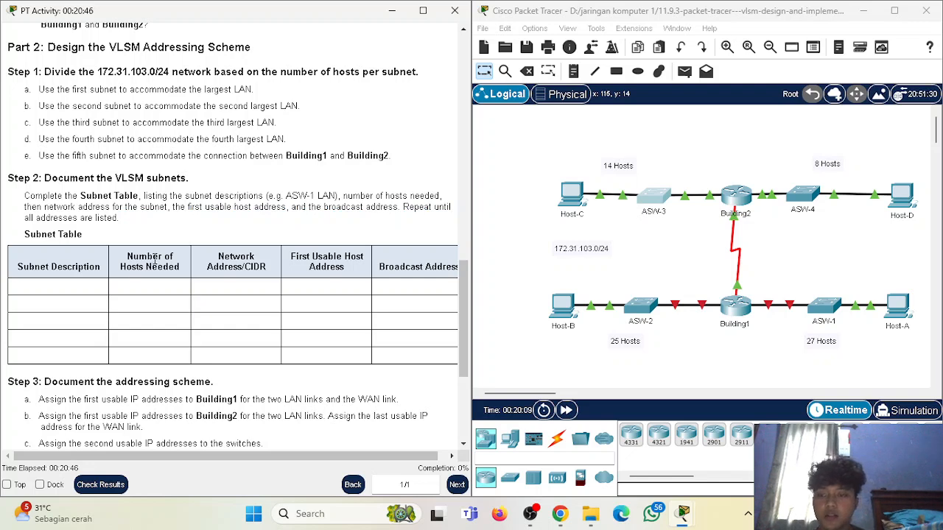
scroll(156, 261, "down", 2)
scroll(157, 259, "up", 1)
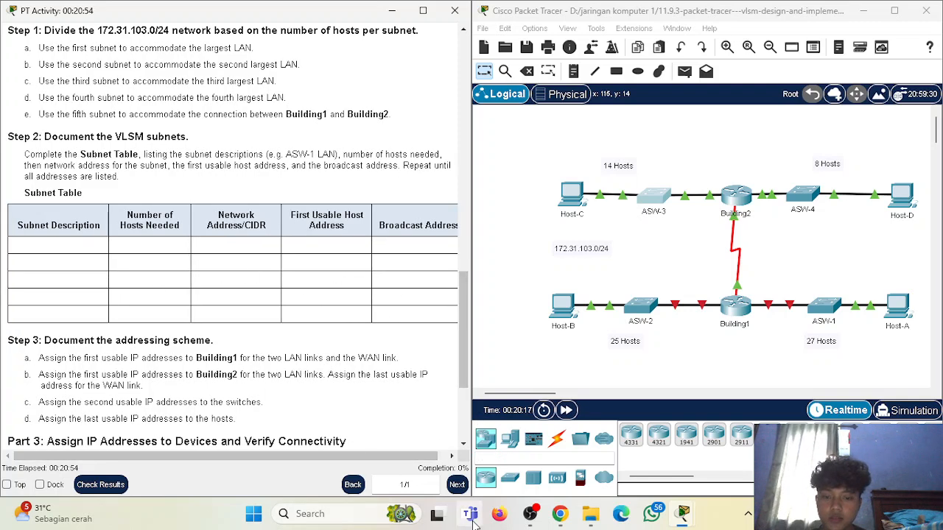
Switch to Notepad, bring up the blank untitled note and move its window over the topology, keeping the other notes open.
left_click(317, 514)
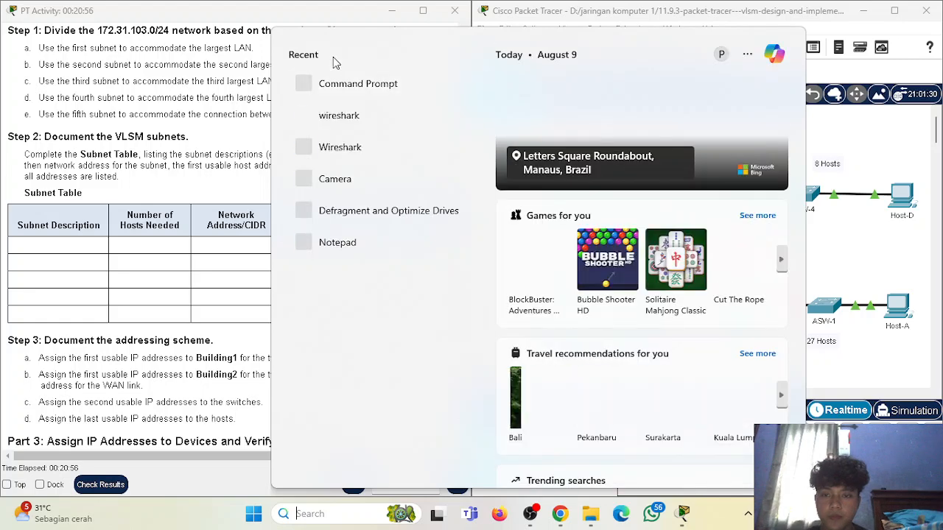
type("not")
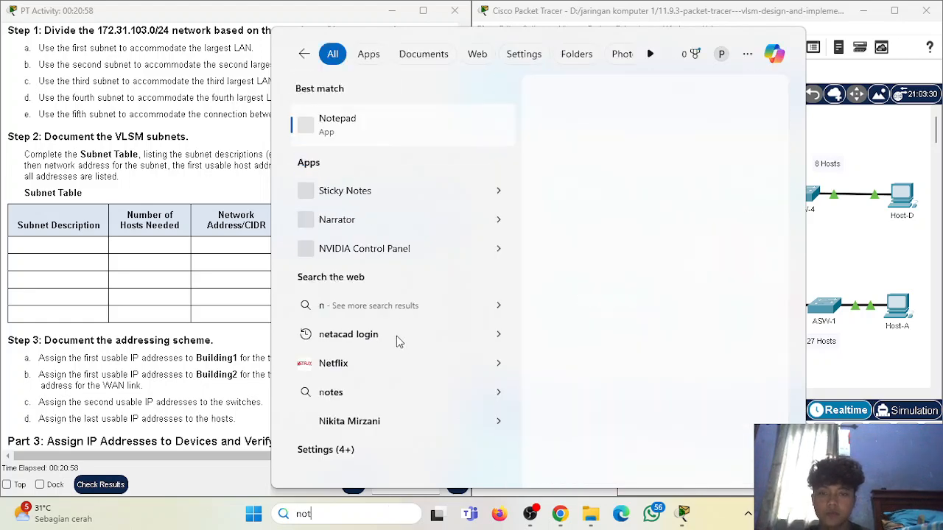
left_click(380, 132)
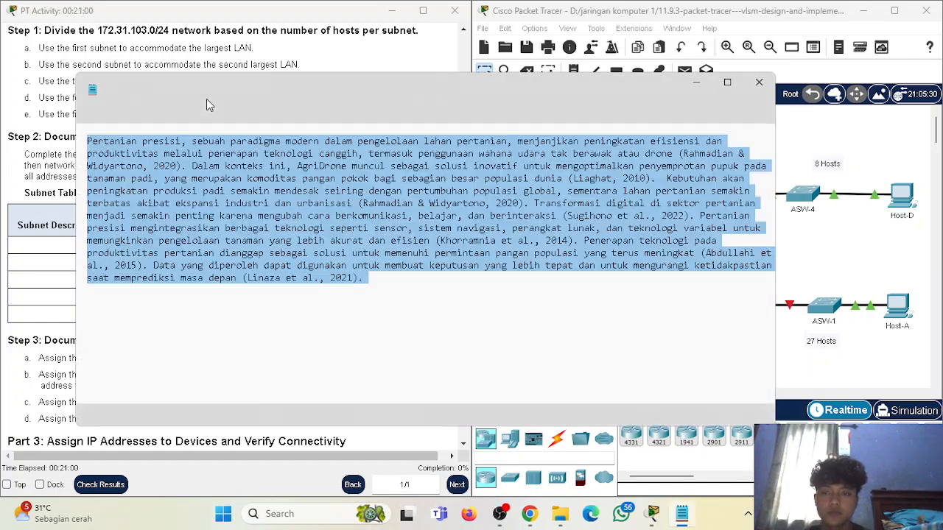
left_click(448, 90)
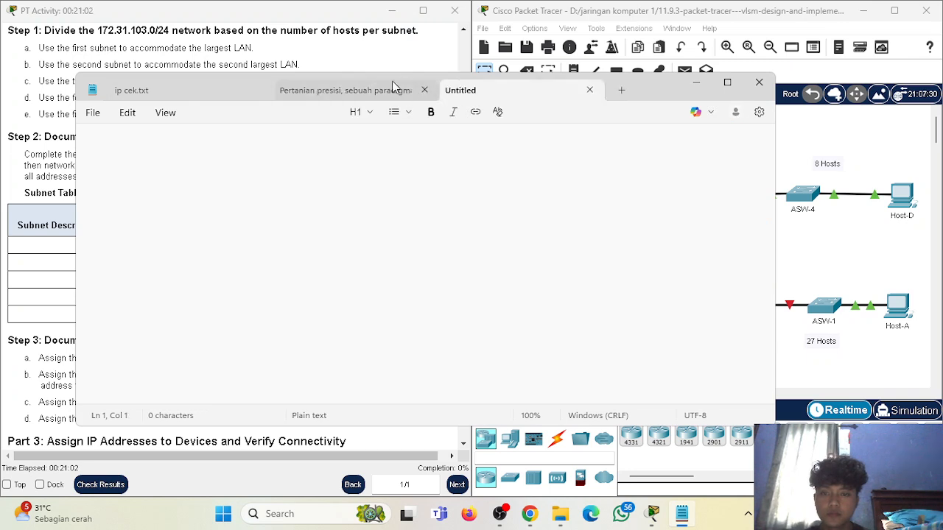
left_click(425, 90)
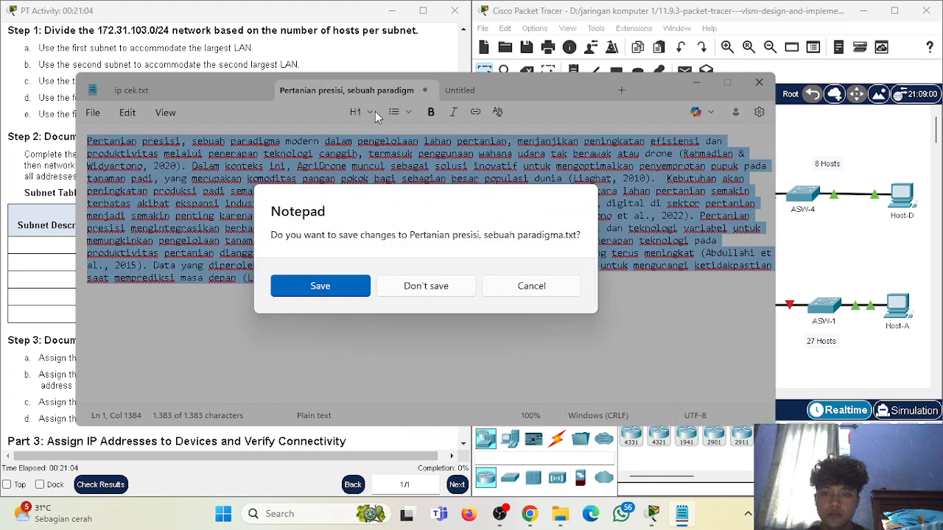
left_click(532, 286)
left_click(463, 91)
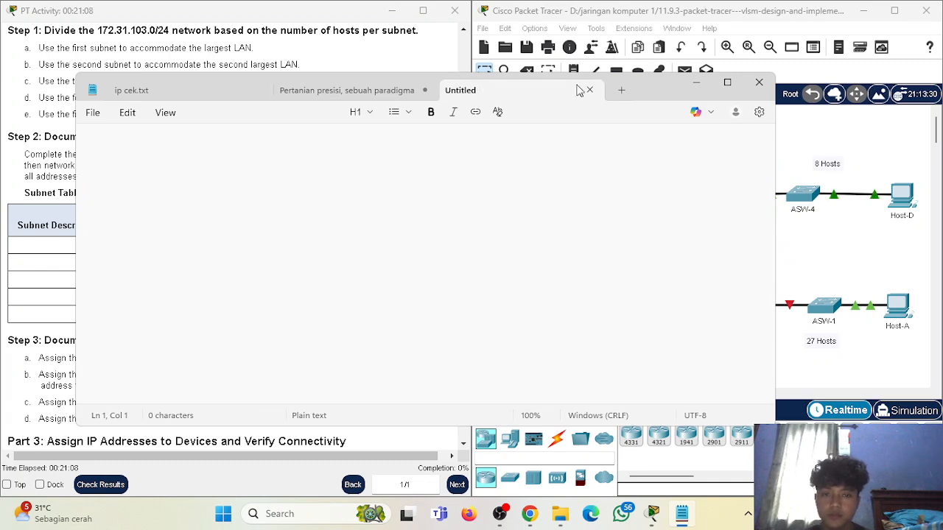
left_click_drag(653, 90, 817, 20)
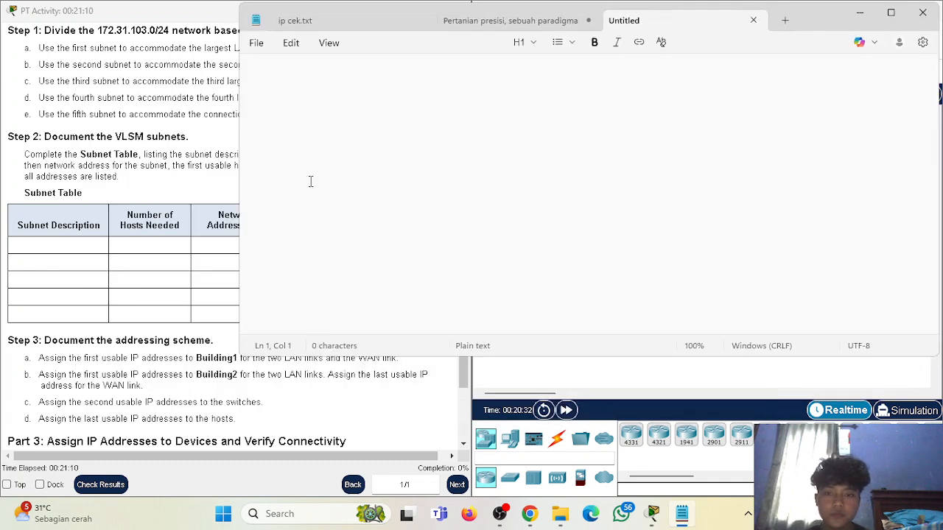
Write the column headings "subnet description" and "number of hosts needed" on the note's first line, separated by a tab.
type("subne")
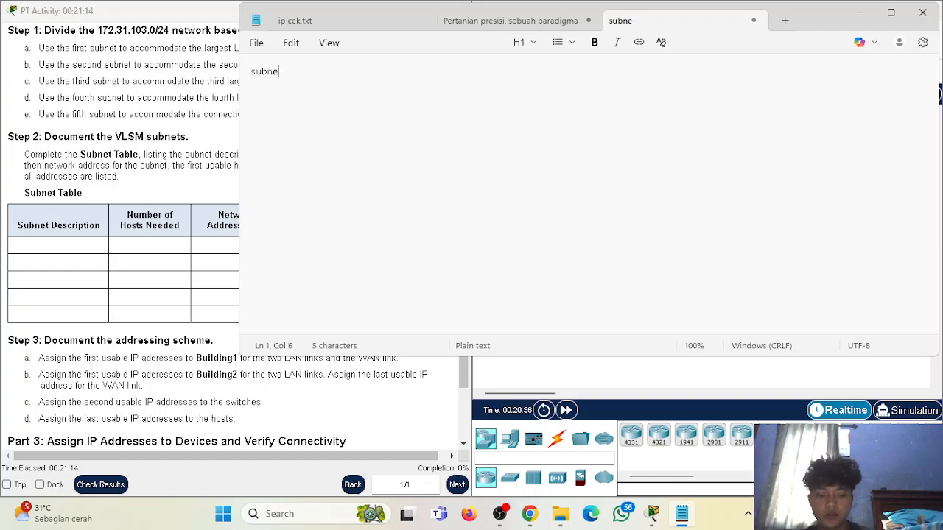
type("t descr")
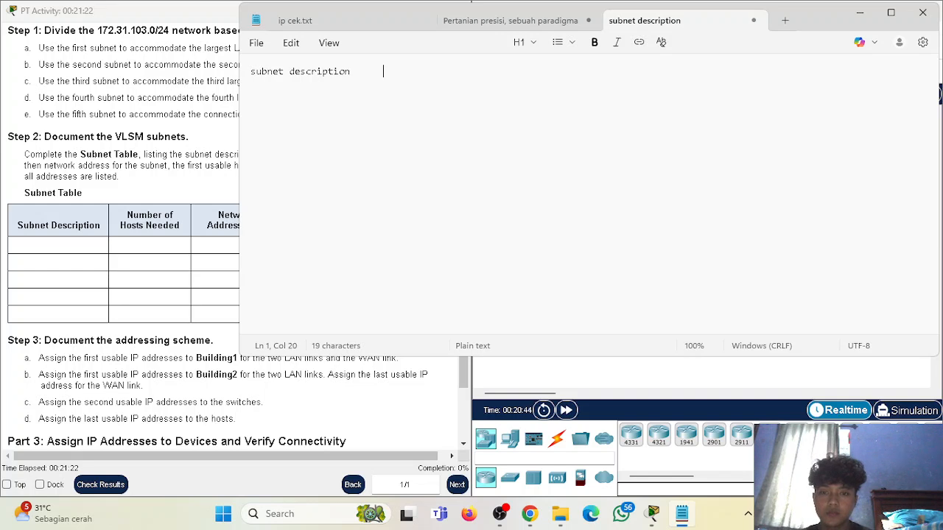
type("iption")
key("Tab")
type("numbe")
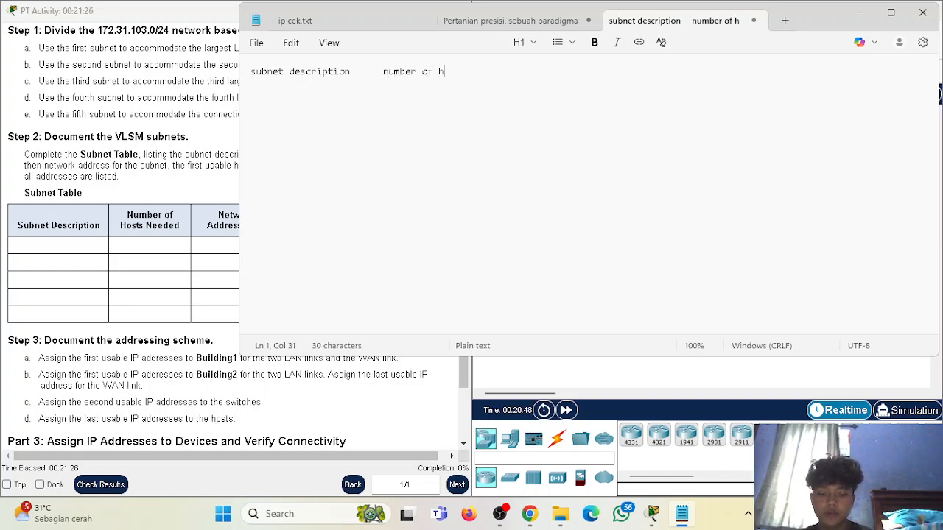
type("ded")
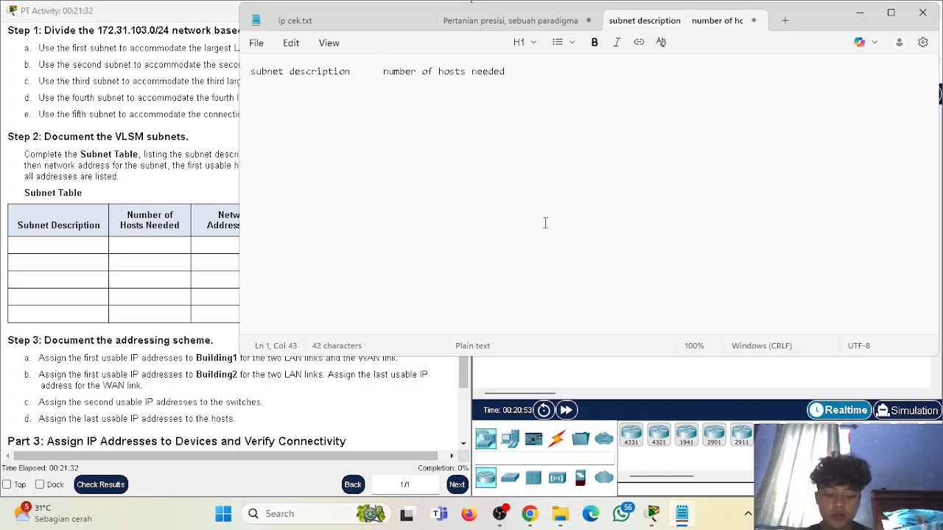
Narrow the Notepad window to uncover the instructions and bring the Subnet Table's remaining column headings into view.
left_click_drag(239, 152, 424, 158)
scroll(316, 256, "down", 5)
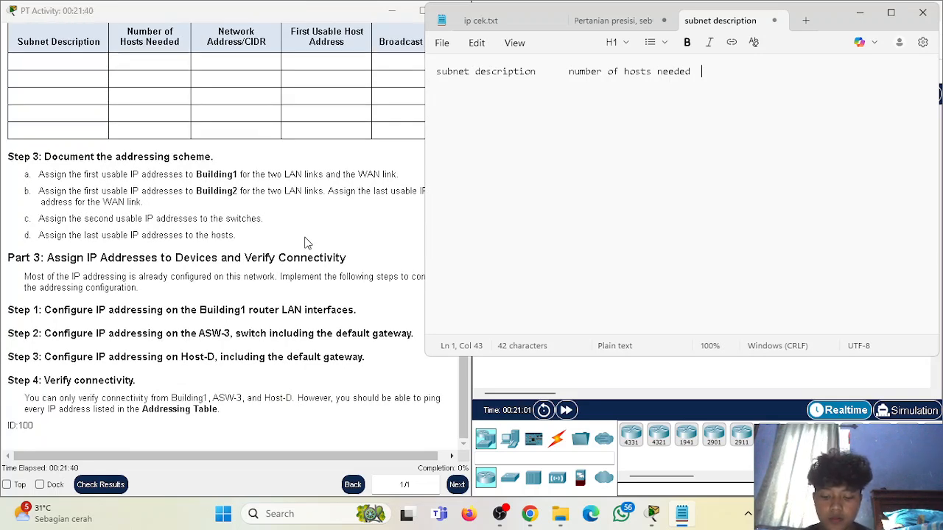
scroll(374, 195, "up", 4)
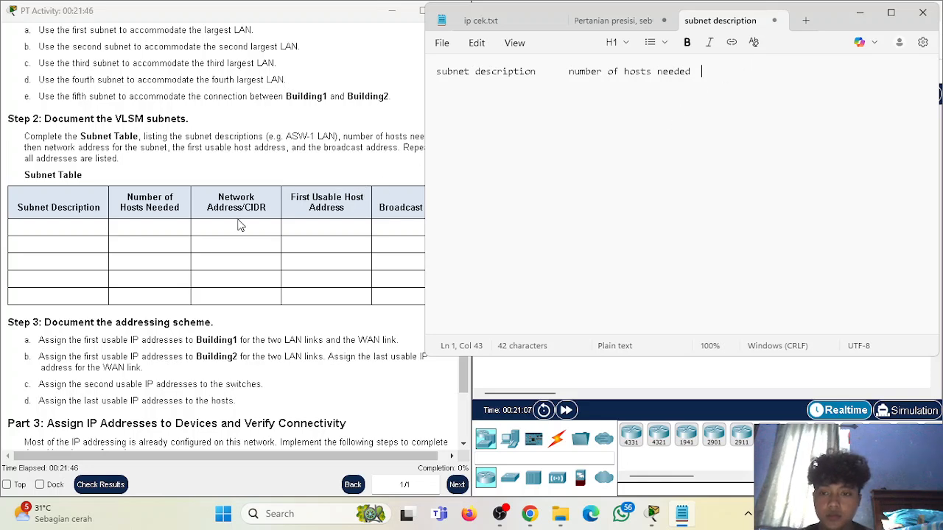
Close the Notepad window with the subnet notes to uncover the activity instructions and the network topology.
scroll(325, 214, "down", 1)
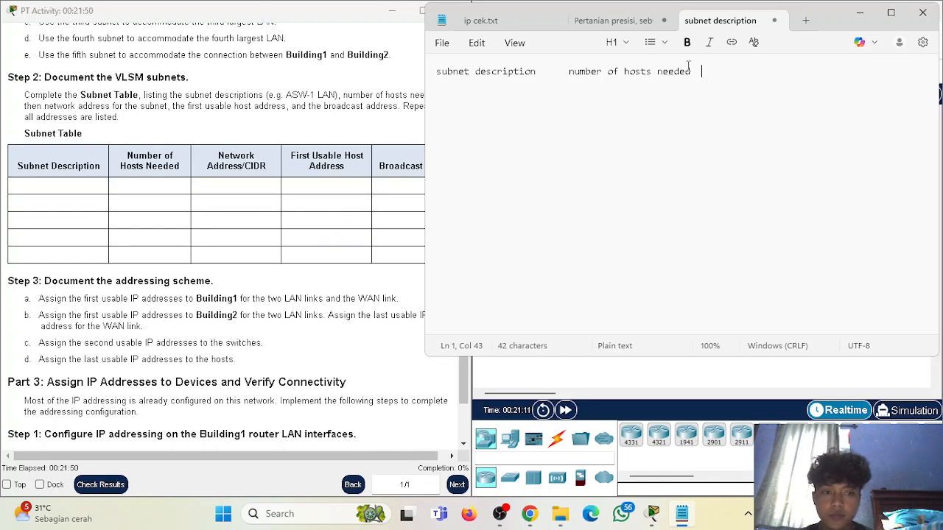
left_click(922, 12)
left_click_drag(25, 157, 81, 190)
left_click(88, 192)
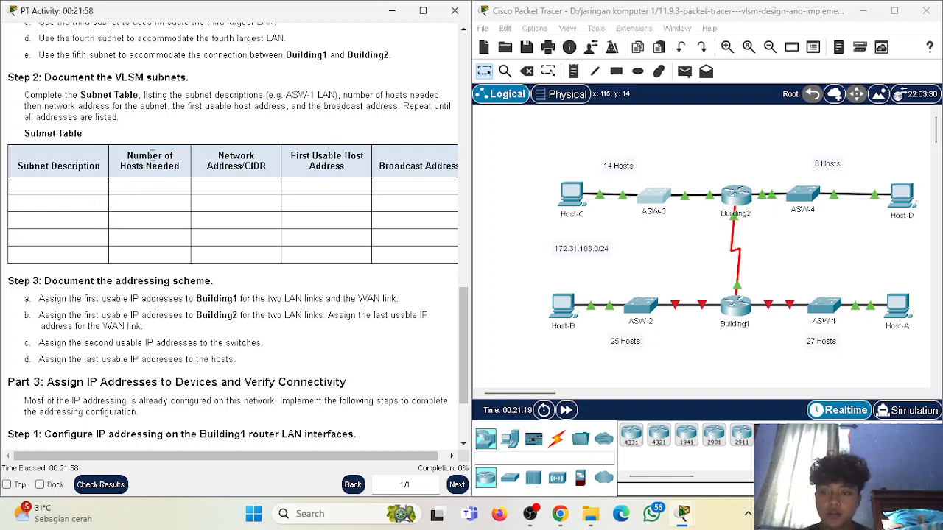
Review the Addressing Table, the network requirements and the Part 2 subnetting instructions to see what has to be addressed.
scroll(153, 165, "up", 4)
scroll(155, 165, "down", 7)
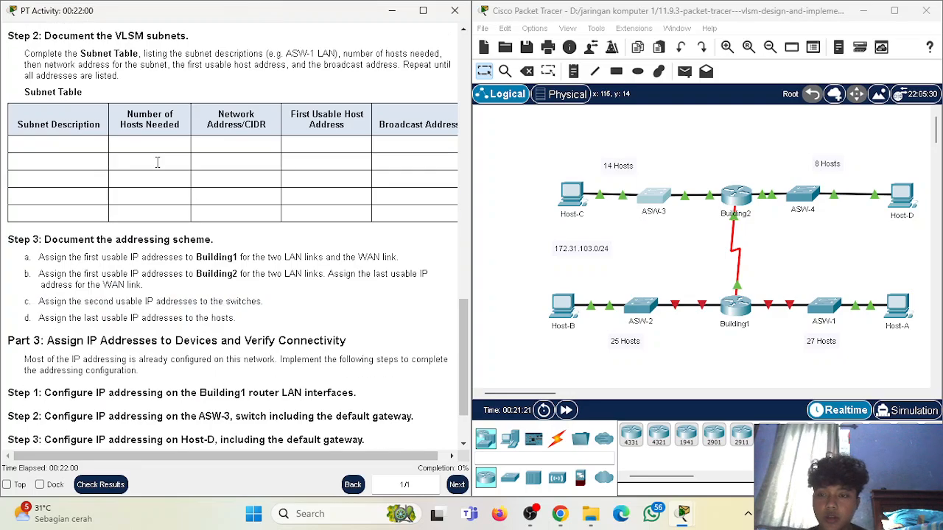
scroll(157, 163, "up", 5)
scroll(158, 162, "up", 8)
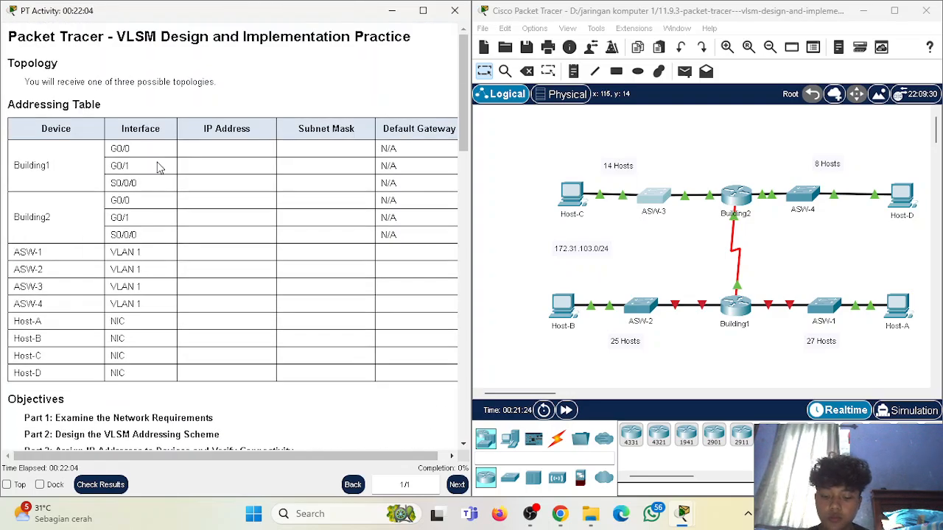
scroll(157, 169, "down", 1)
scroll(107, 187, "down", 1)
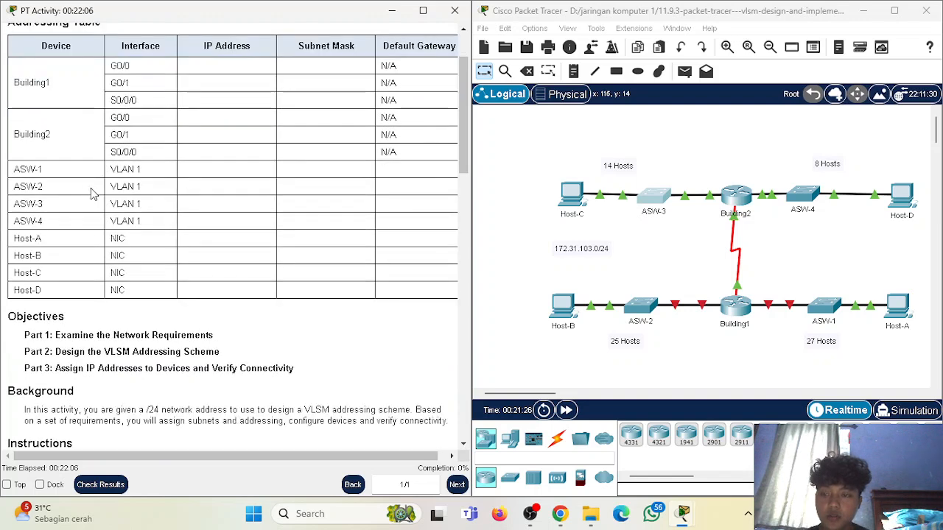
double_click(29, 169)
left_click(150, 172)
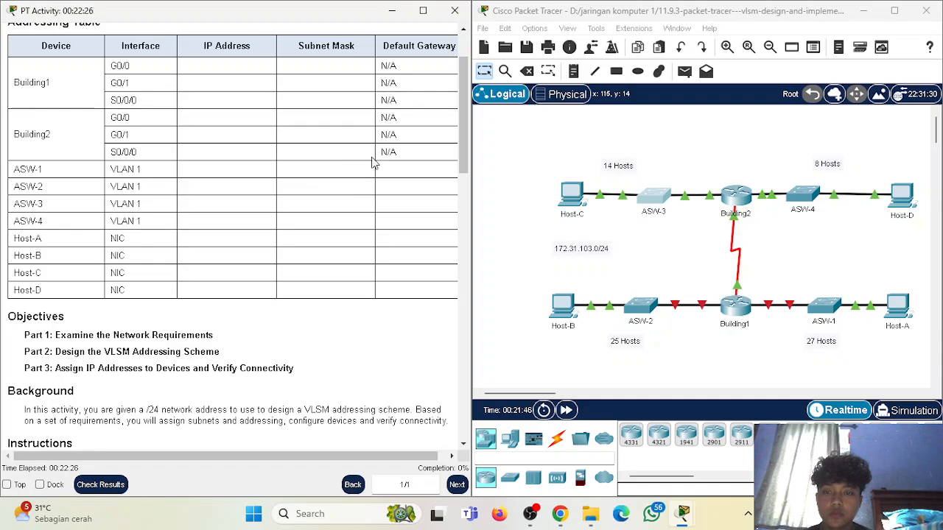
scroll(318, 176, "down", 10)
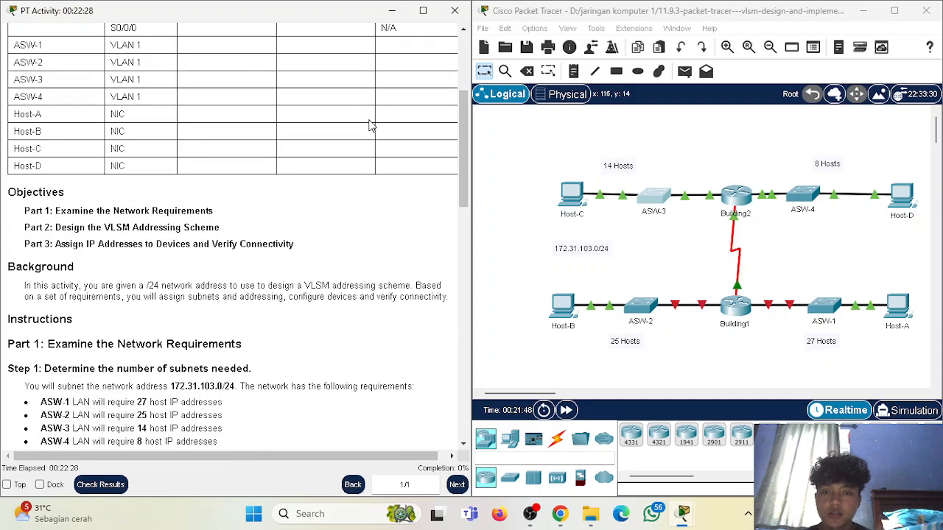
scroll(245, 195, "down", 3)
scroll(221, 190, "up", 3)
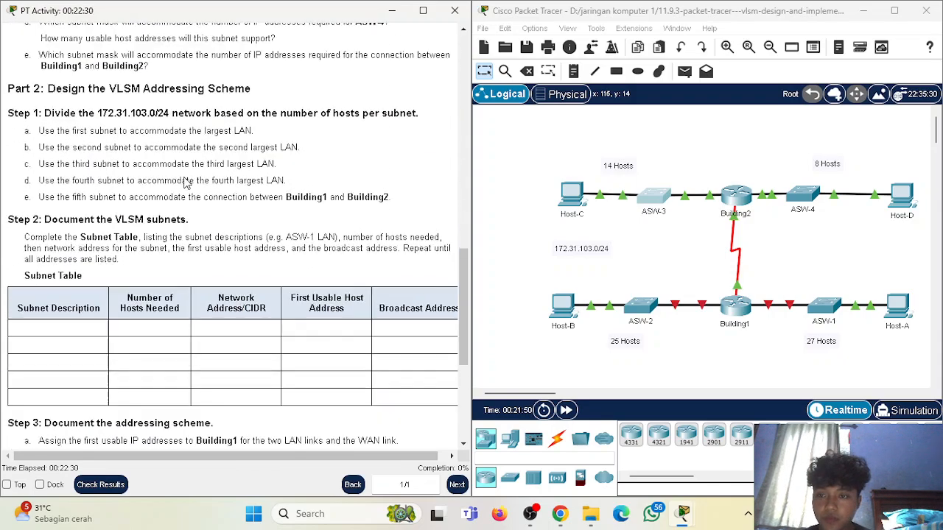
scroll(77, 146, "down", 3)
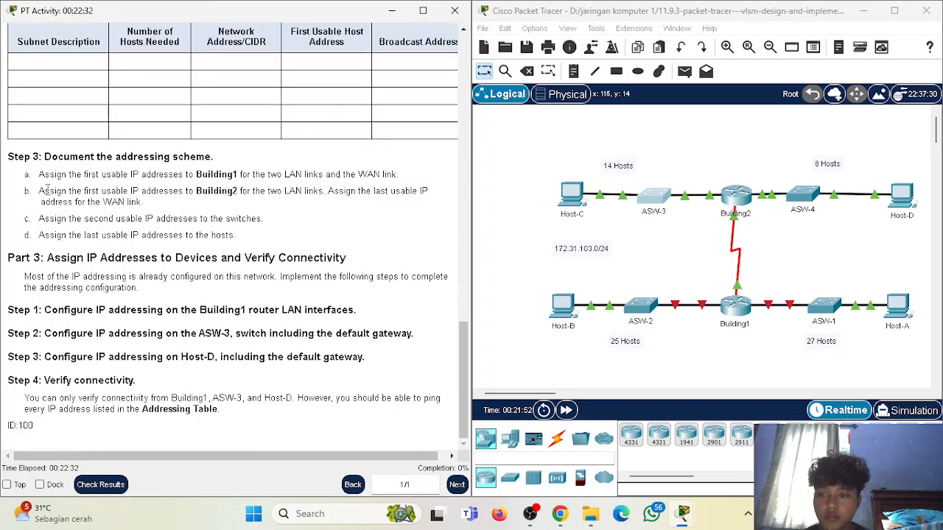
Read Part 3's instructions on assigning IP addresses, focusing on Step 1 for the Building1 router LAN interfaces.
left_click_drag(8, 259, 347, 261)
left_click(48, 257)
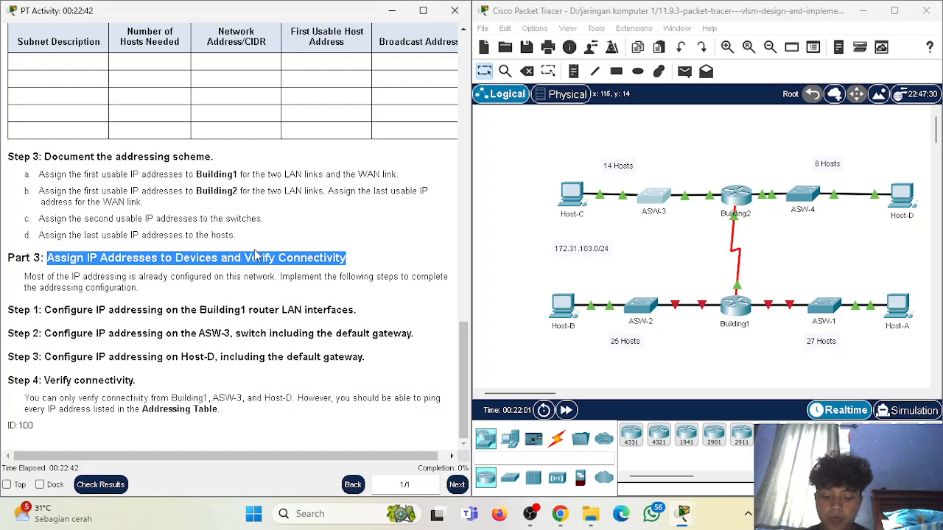
left_click_drag(25, 278, 81, 278)
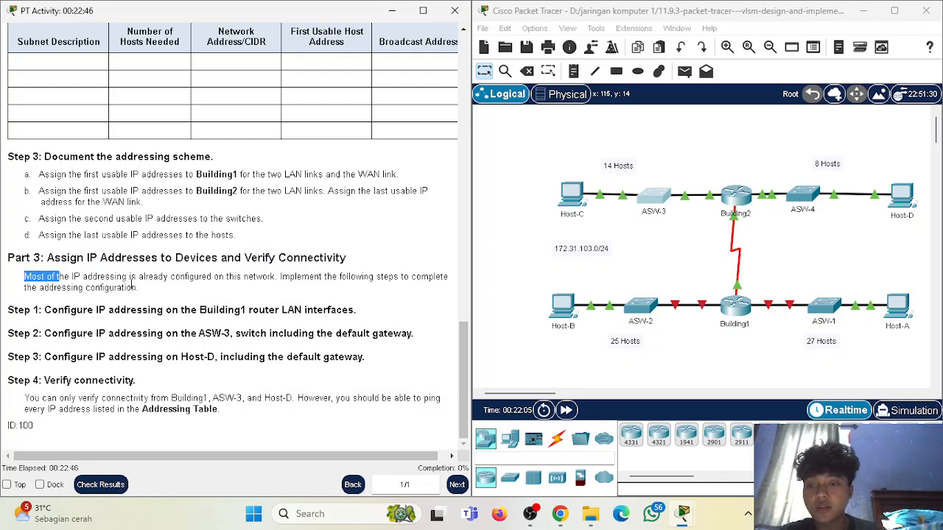
left_click_drag(214, 278, 445, 278)
left_click_drag(38, 288, 124, 288)
left_click(124, 288)
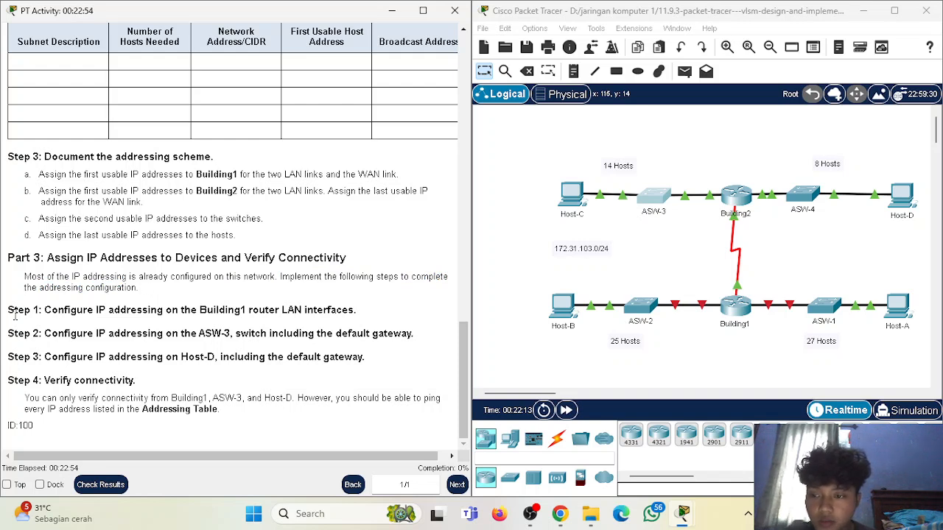
left_click_drag(8, 310, 288, 310)
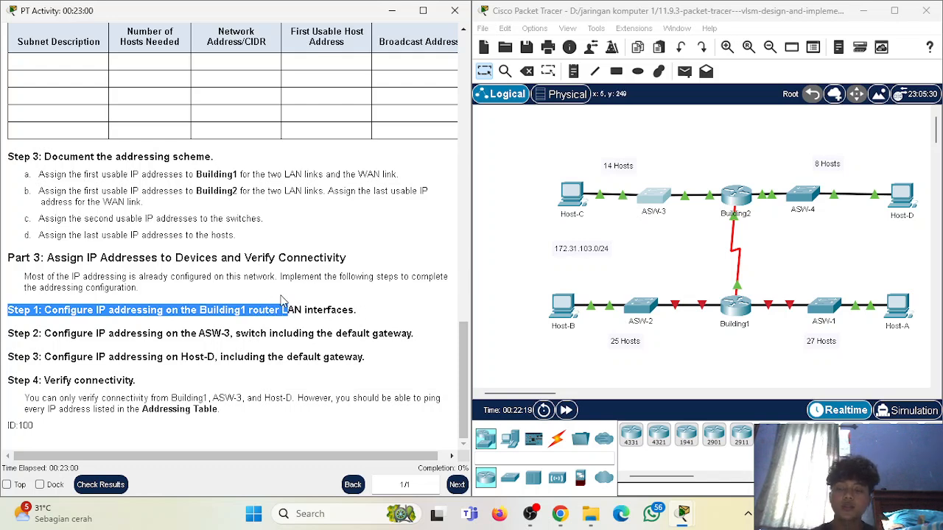
left_click_drag(101, 311, 207, 322)
left_click(130, 308)
left_click(200, 310)
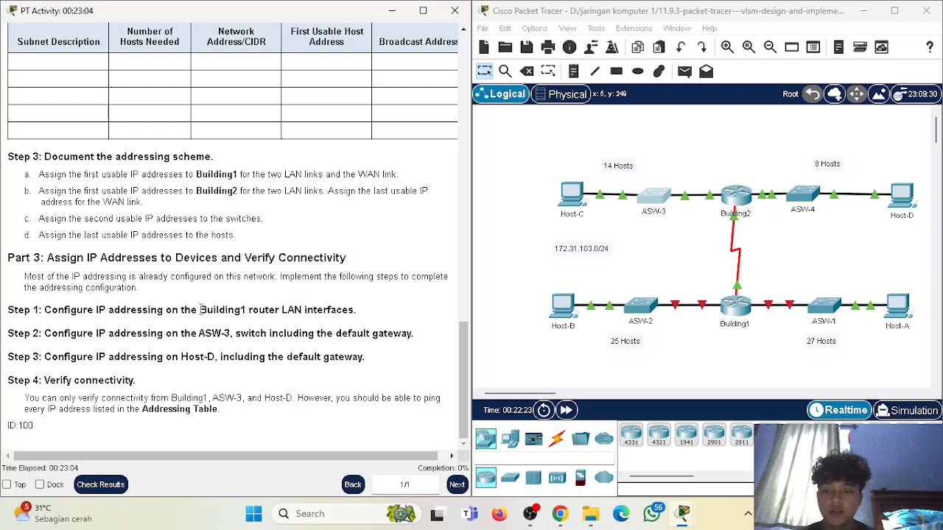
Open the Building1 router's command line, start the console session and place its window beside the instructions.
left_click(732, 305)
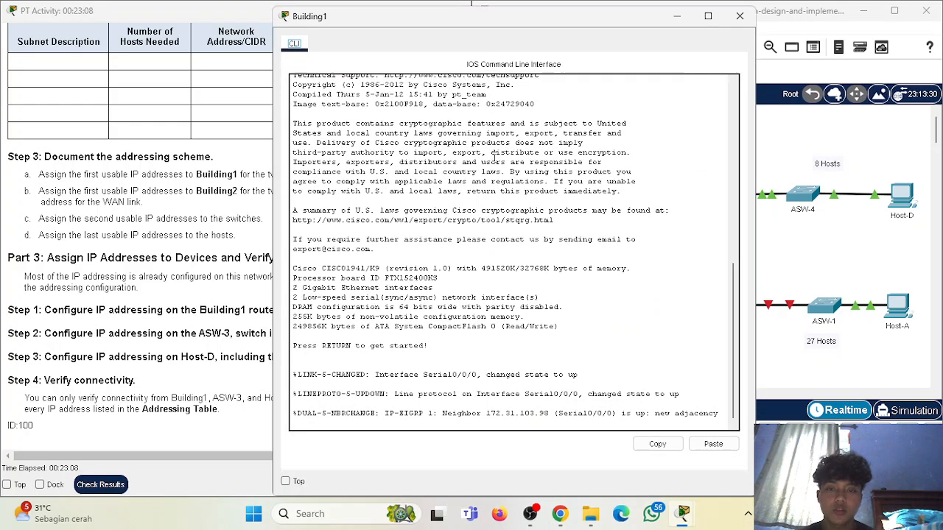
left_click(440, 415)
key("Return")
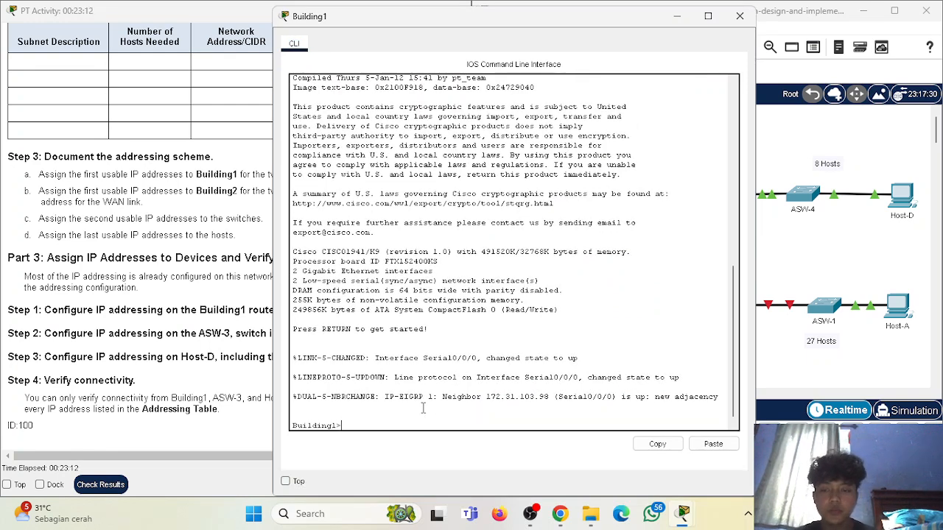
left_click_drag(525, 24, 712, 19)
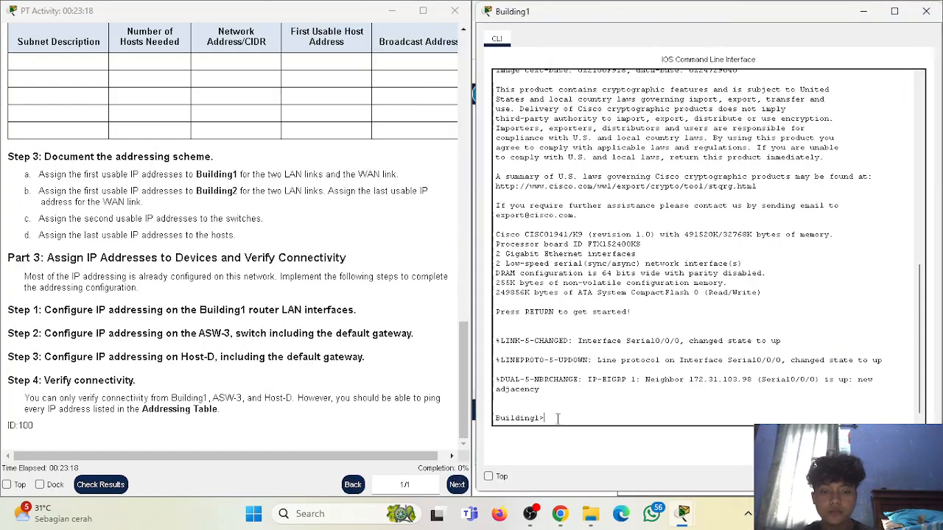
Enter privileged mode with enable and global configuration mode with configure terminal on the Building1 router.
type("able")
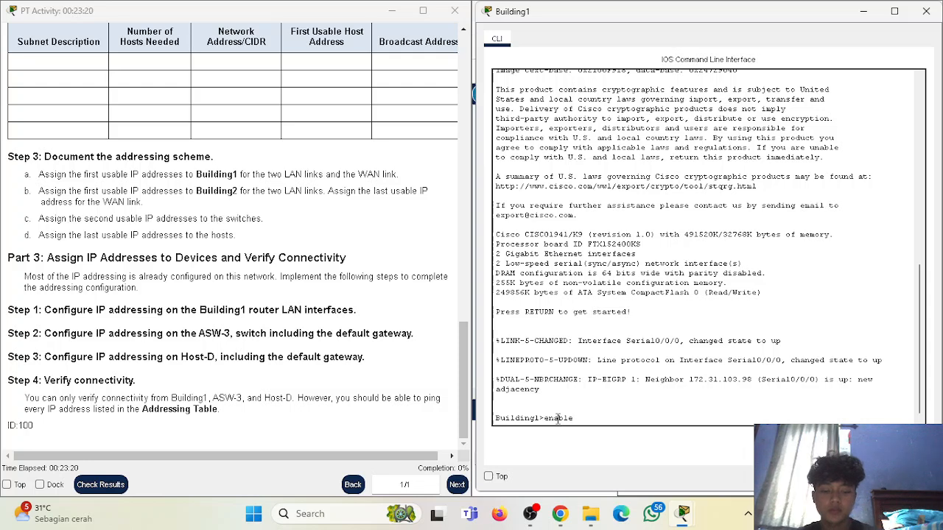
key("Return")
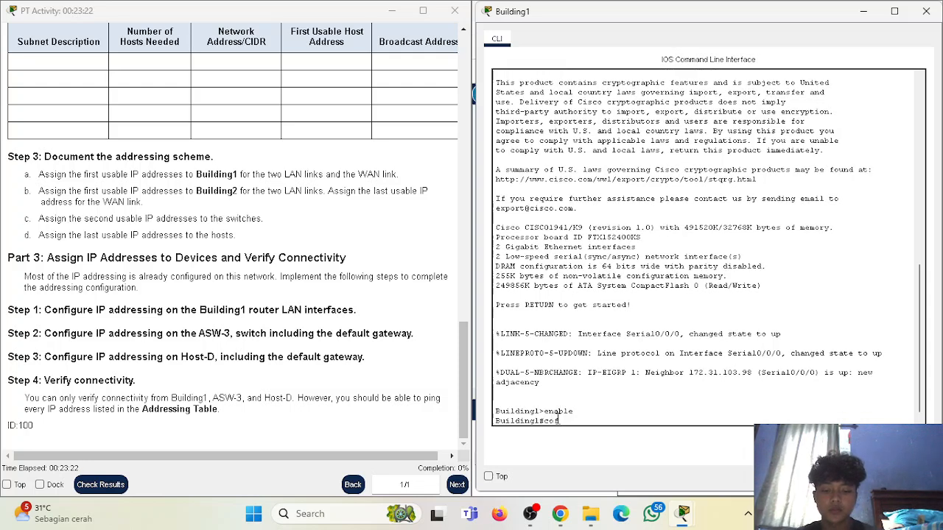
type("figure terminal")
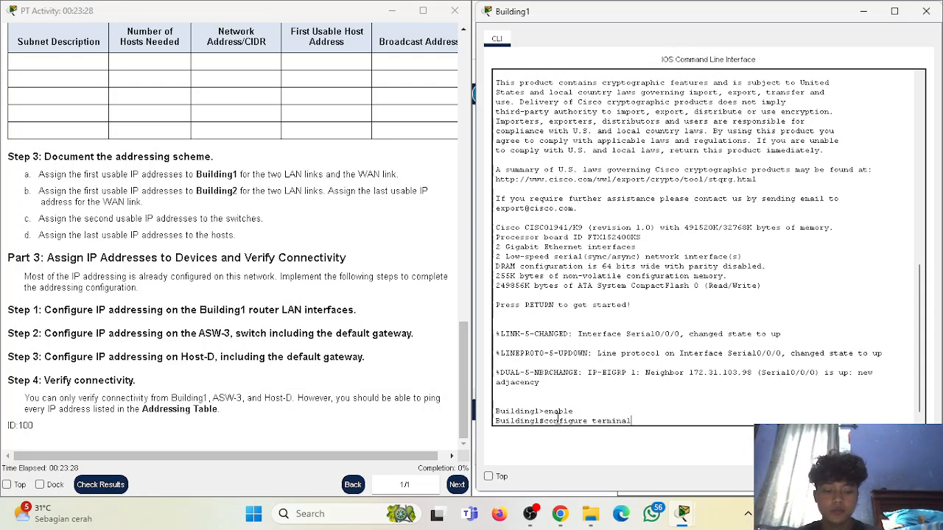
key("Return")
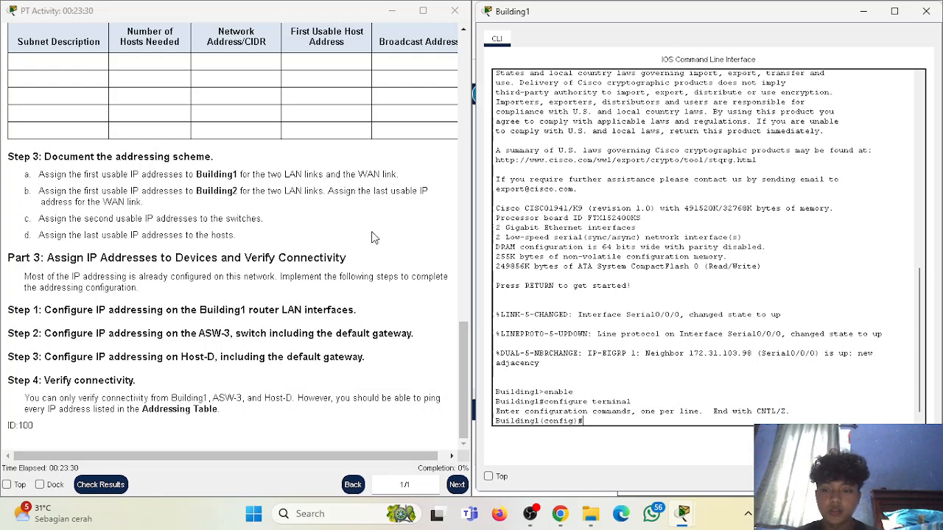
Set the router's hostname to Building1.
type("hostname")
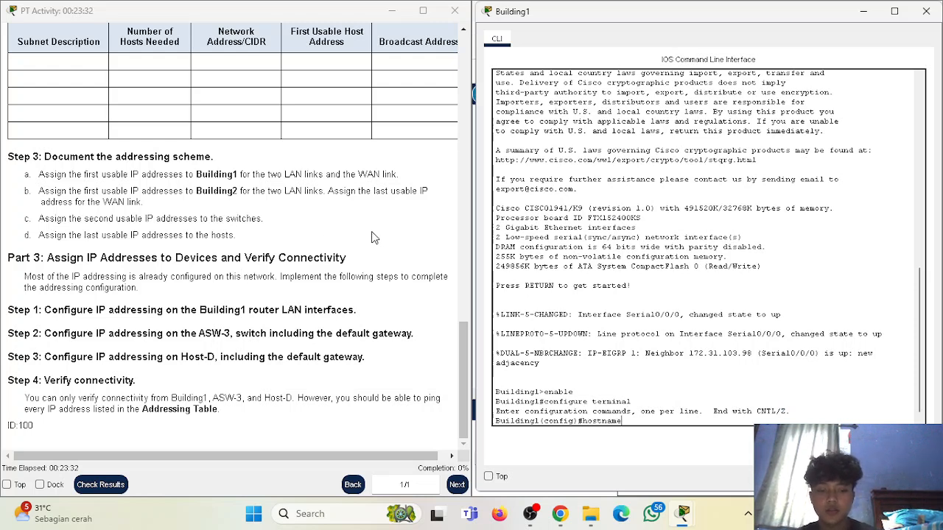
type(" B")
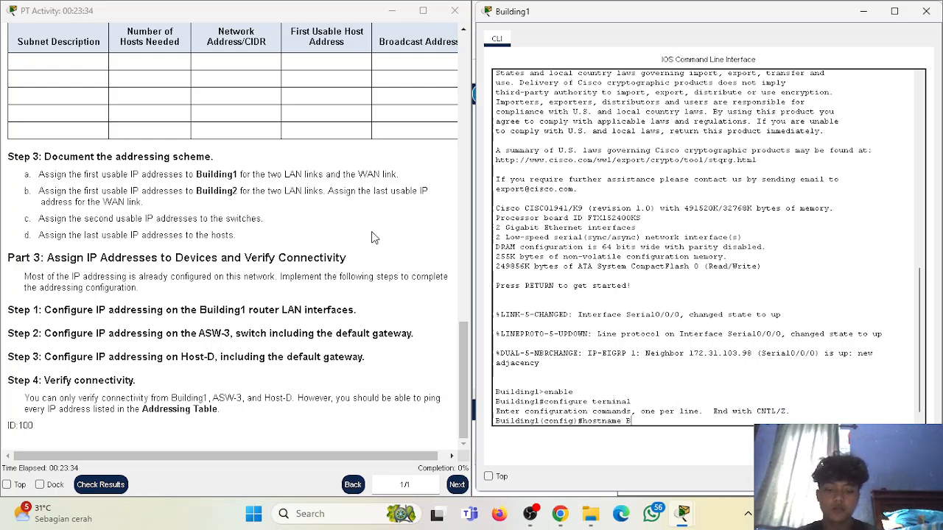
type("uilding1")
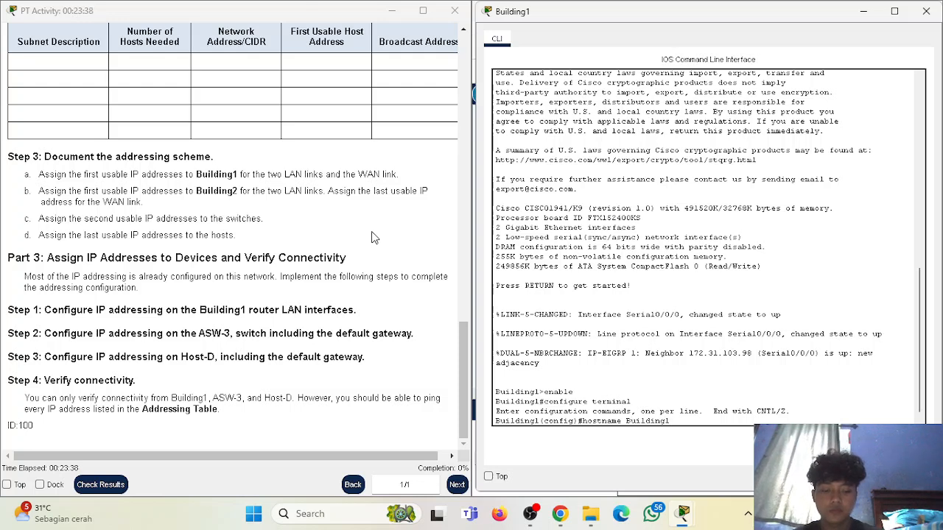
key("Return")
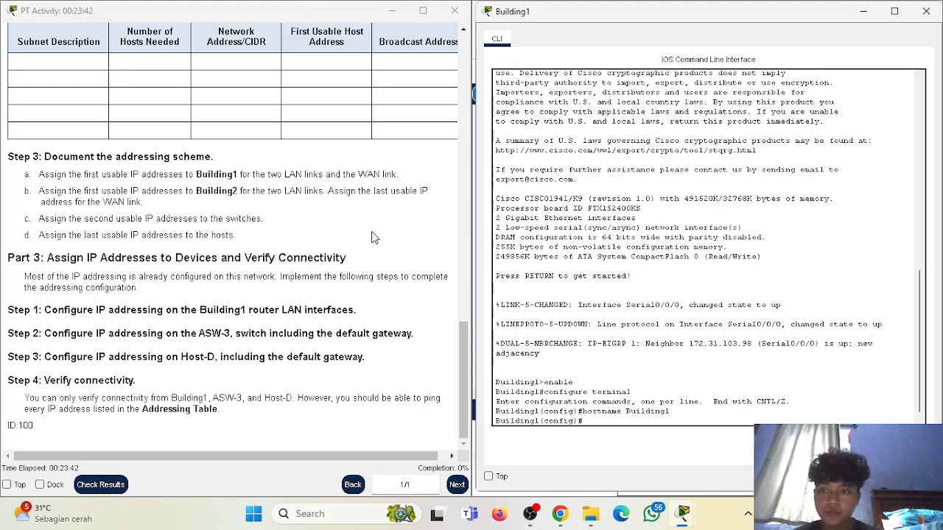
Look up Building1's first interface in the Addressing Table and enter configuration mode for interface GigabitEthernet0/0.
scroll(467, 347, "up", 15)
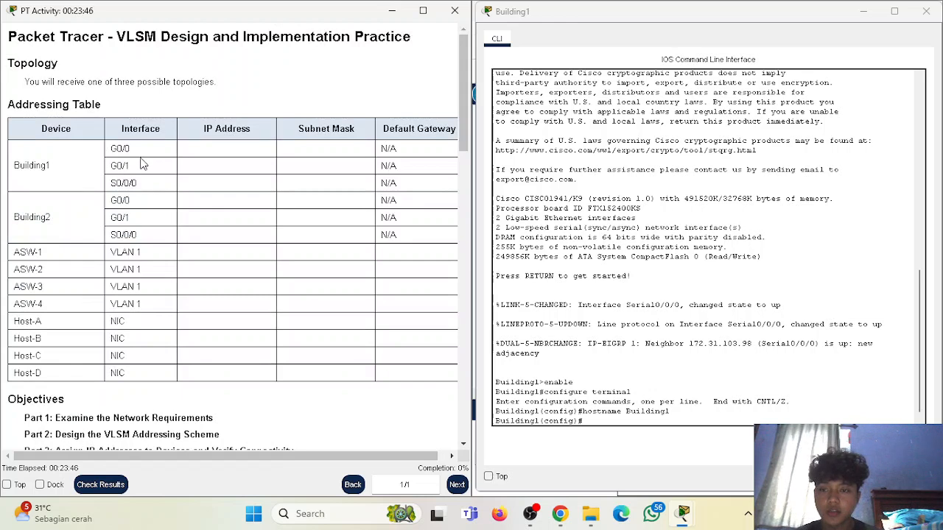
left_click_drag(112, 149, 131, 150)
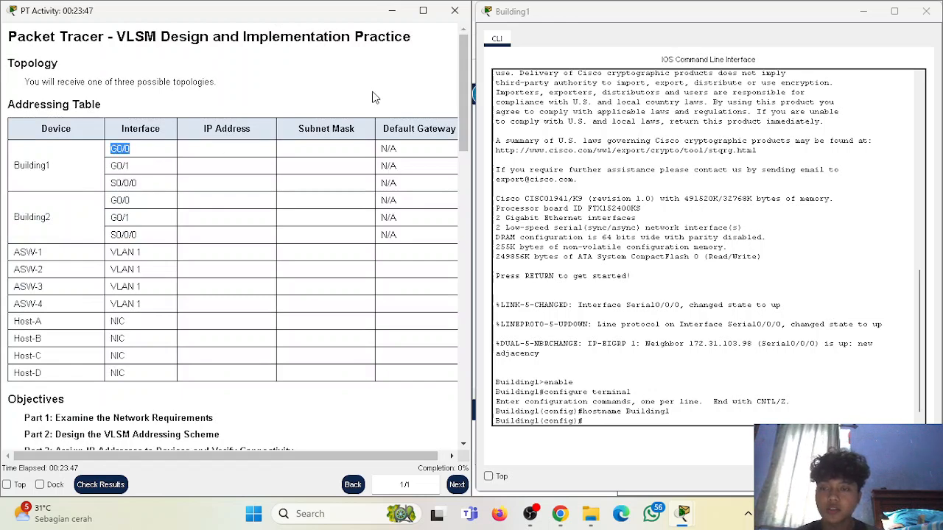
left_click(484, 271)
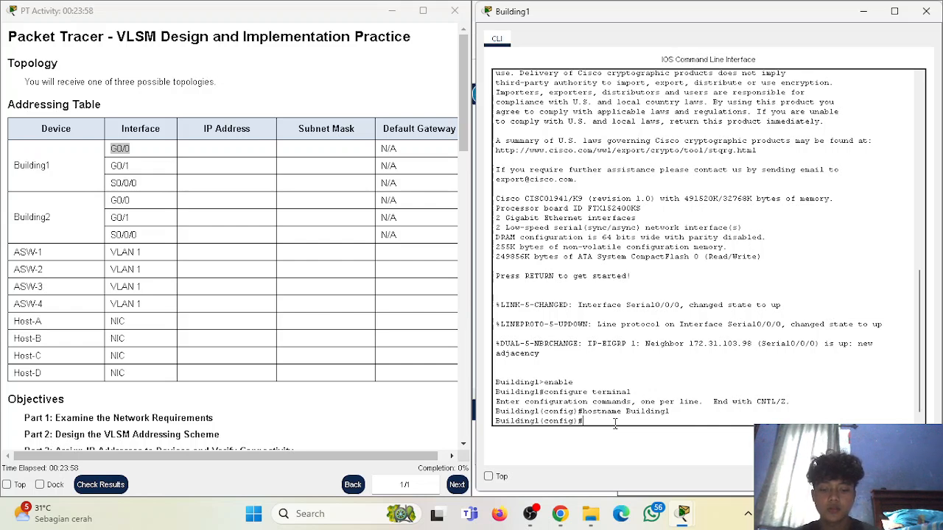
type("terface")
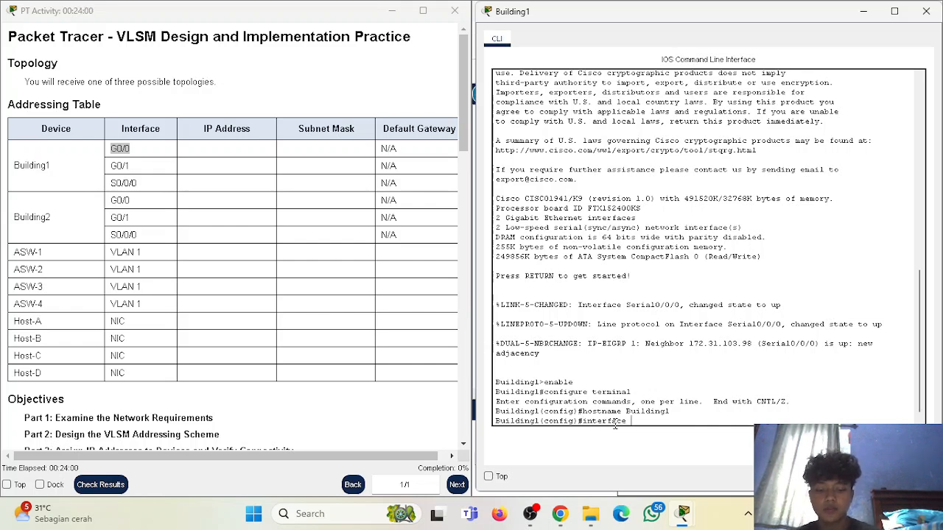
type(" GigabitEthernet0/0")
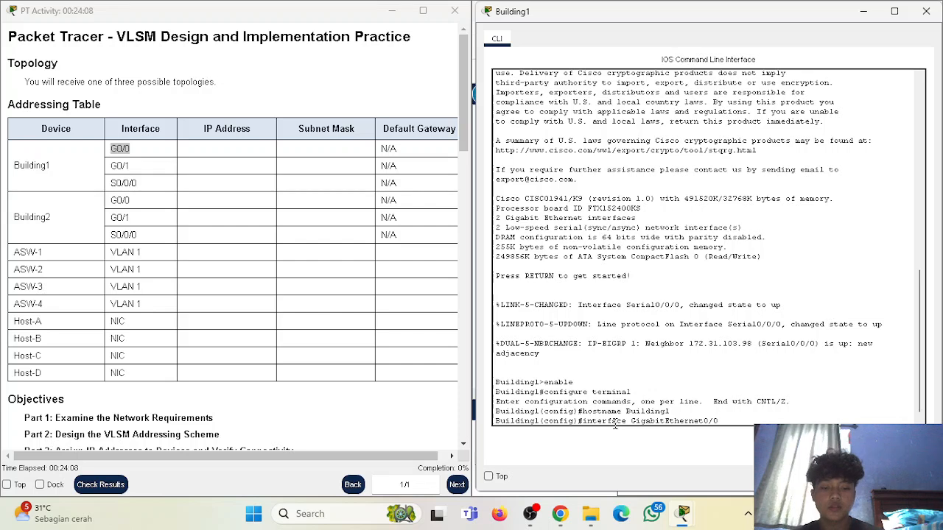
key("Return")
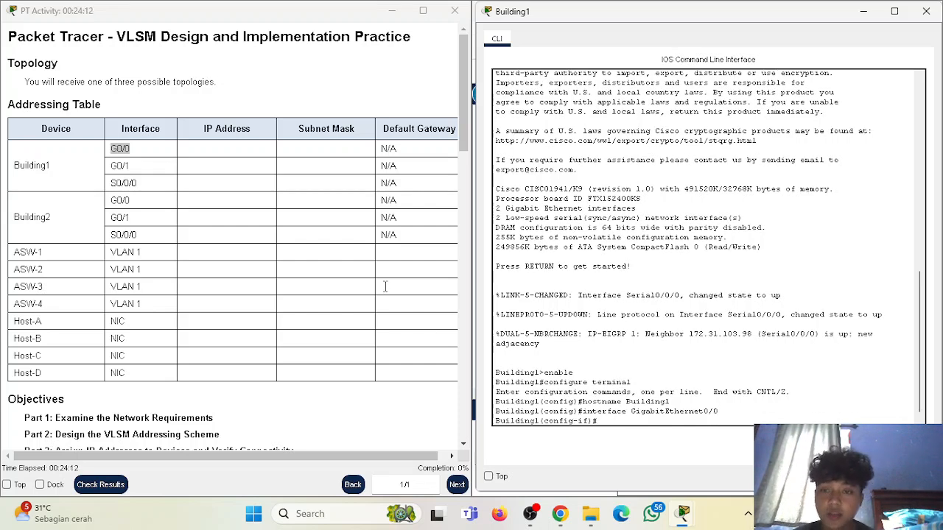
Assign IP address 172.31.103.1 with subnet mask 255.255.255.224 to Building1's GigabitEthernet0/0 interface.
left_click(308, 140)
left_click_drag(303, 135, 341, 135)
left_click(305, 136)
left_click(667, 418)
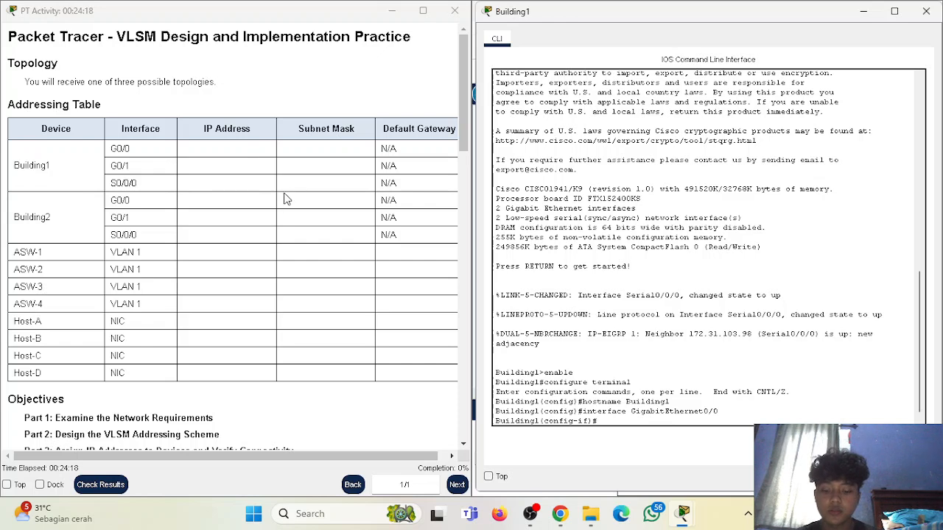
type("ip")
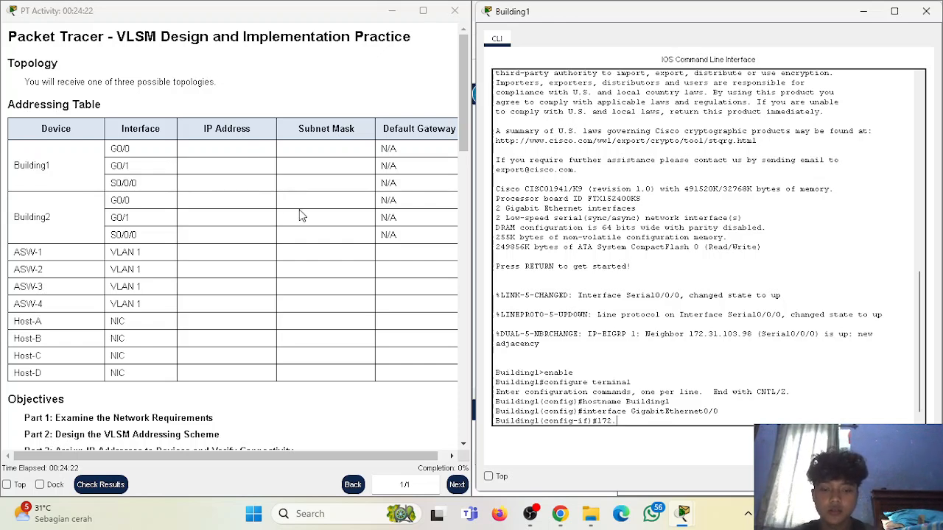
key("BackSpace")
key("BackSpace")
type("ip address 172")
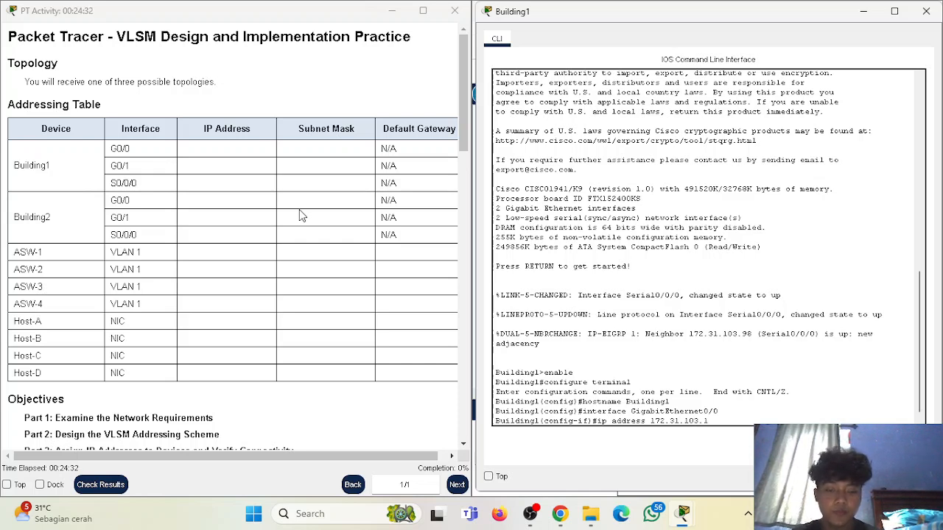
type(".31.103.1 255.255.")
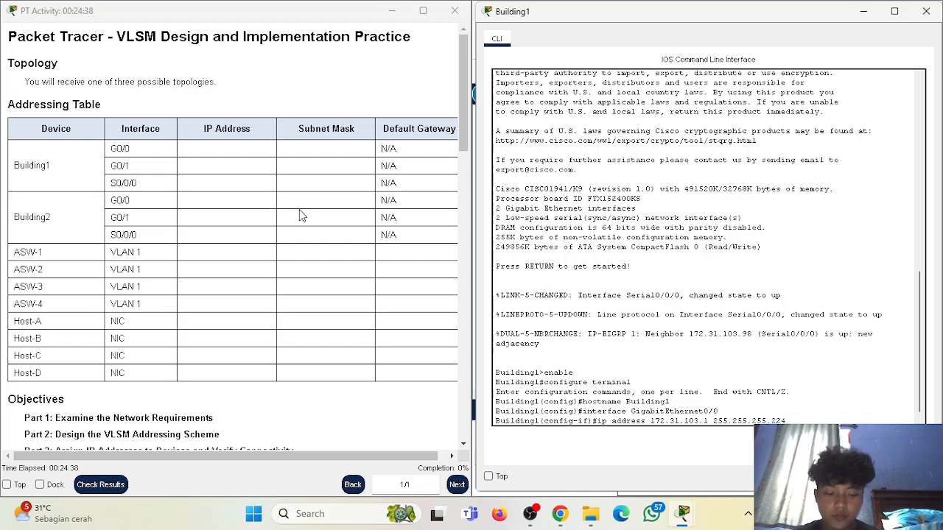
type("255.224")
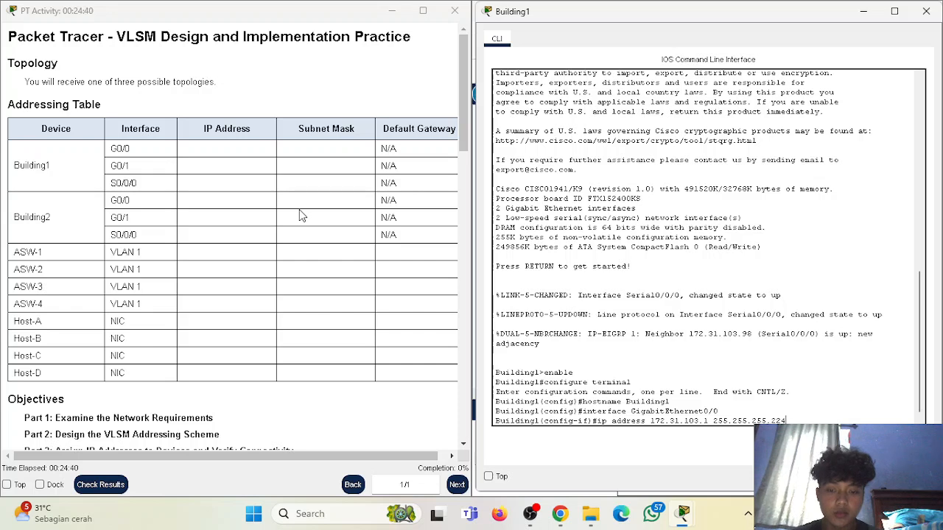
key("Return")
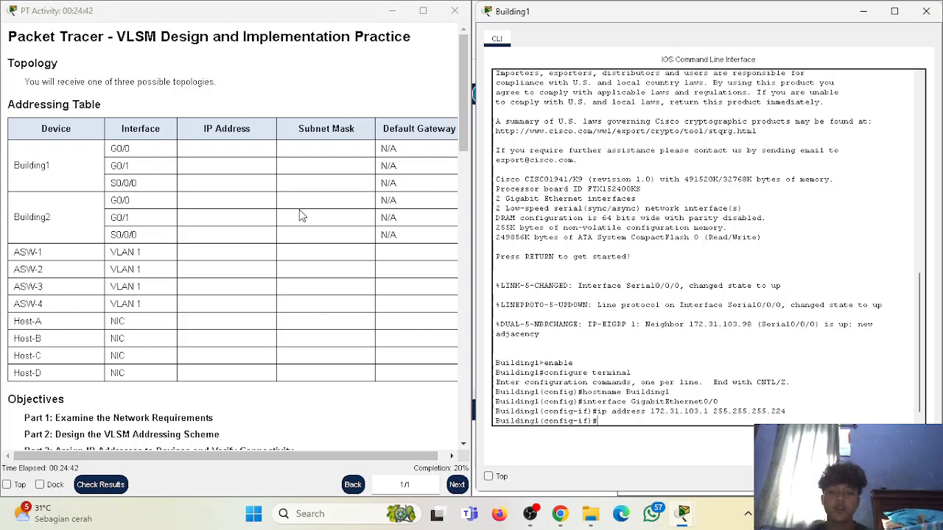
Enable Building1's GigabitEthernet0/0 interface with no shutdown.
left_click(430, 468)
left_click(594, 417)
type("no shutd")
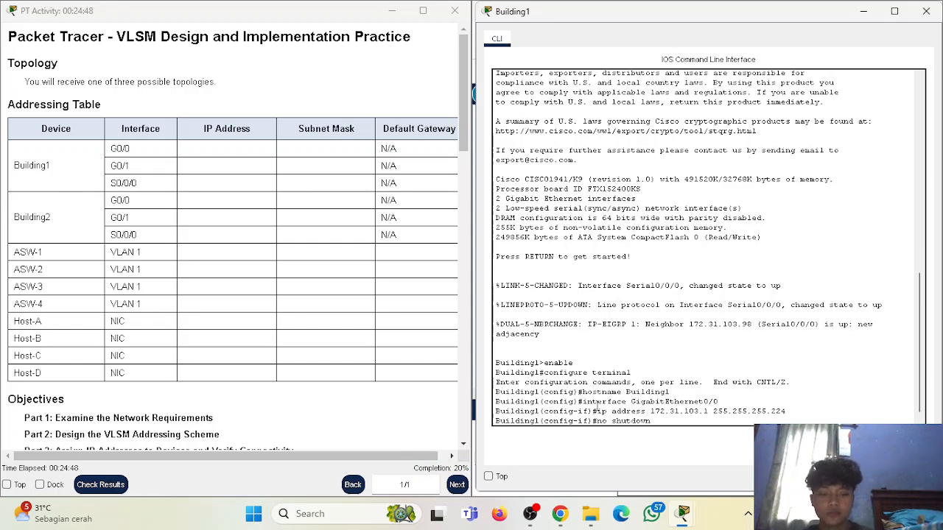
type("own")
key("Return")
Look up Building1's second LAN interface in the Addressing Table and enter configuration mode for interface GigabitEthernet0/1.
scroll(352, 231, "down", 10)
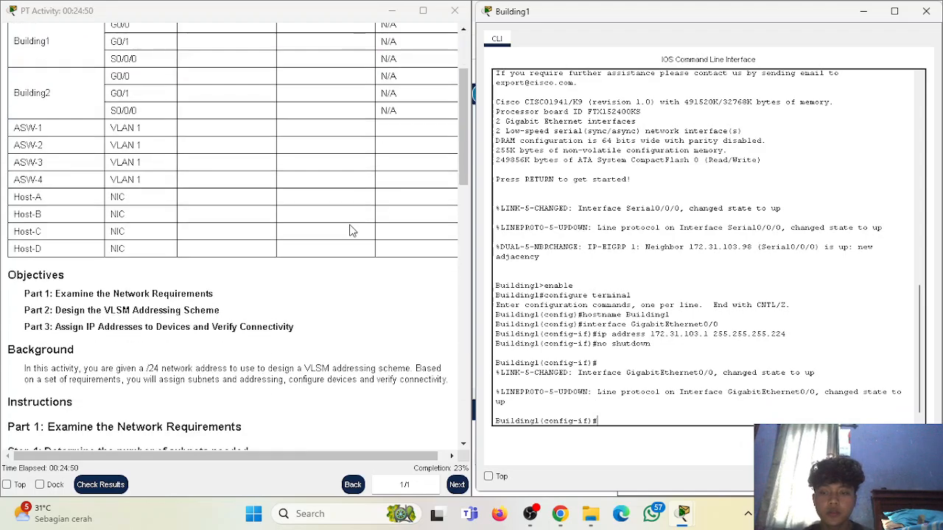
scroll(353, 230, "down", 3)
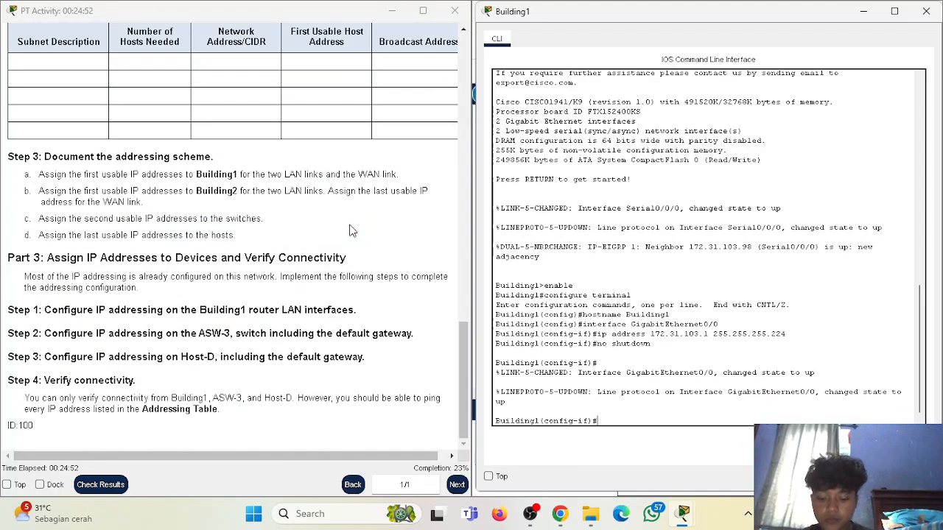
scroll(406, 200, "up", 5)
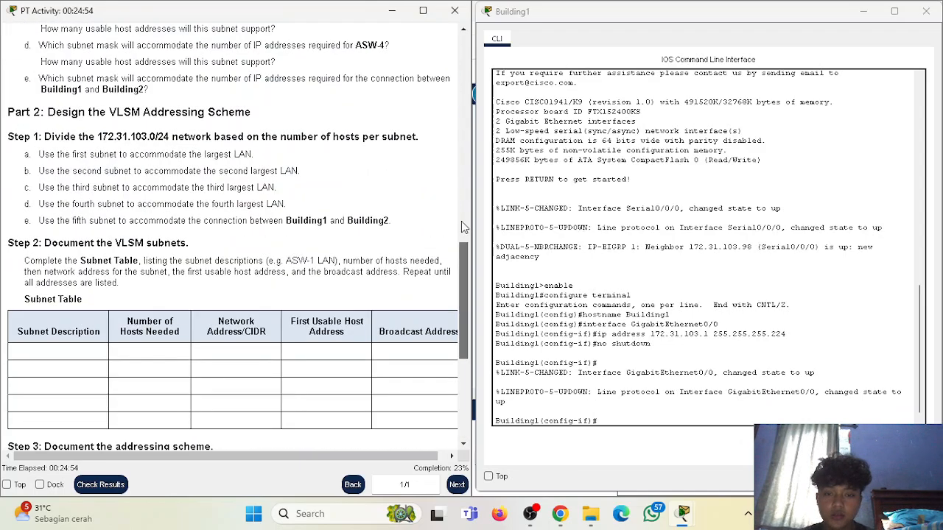
scroll(85, 180, "up", 8)
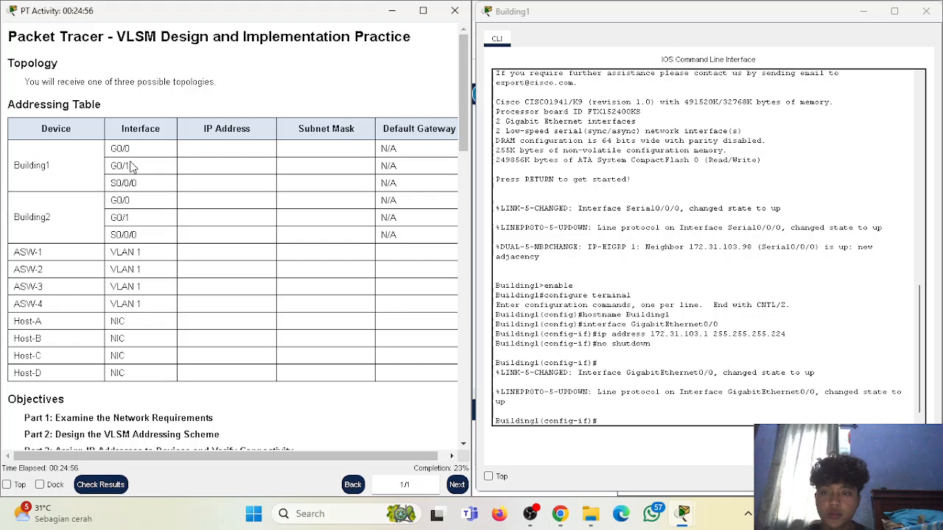
left_click_drag(111, 149, 131, 166)
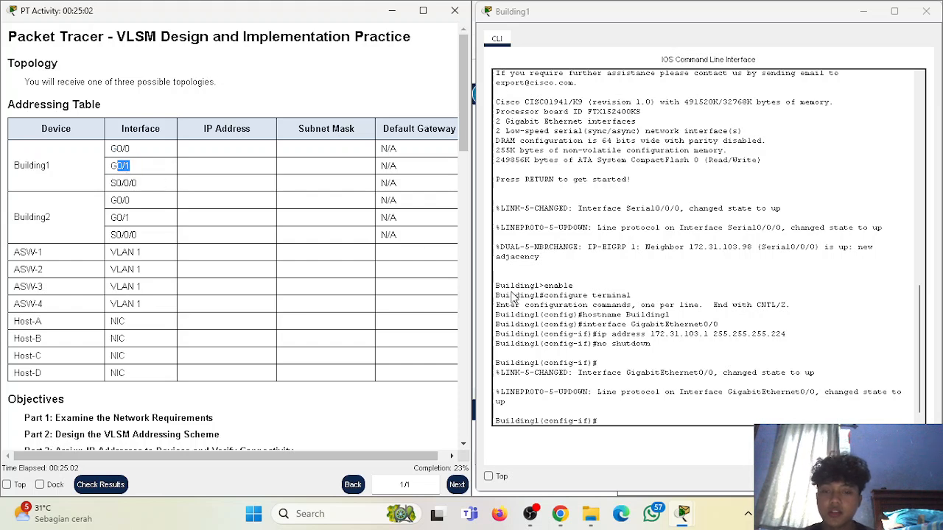
left_click(617, 422)
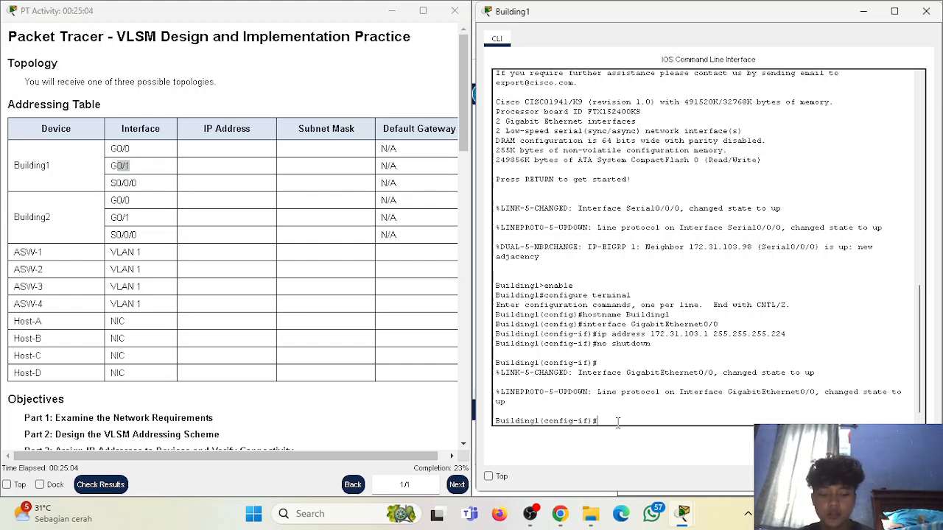
type("interface GigabitEthernet0/0")
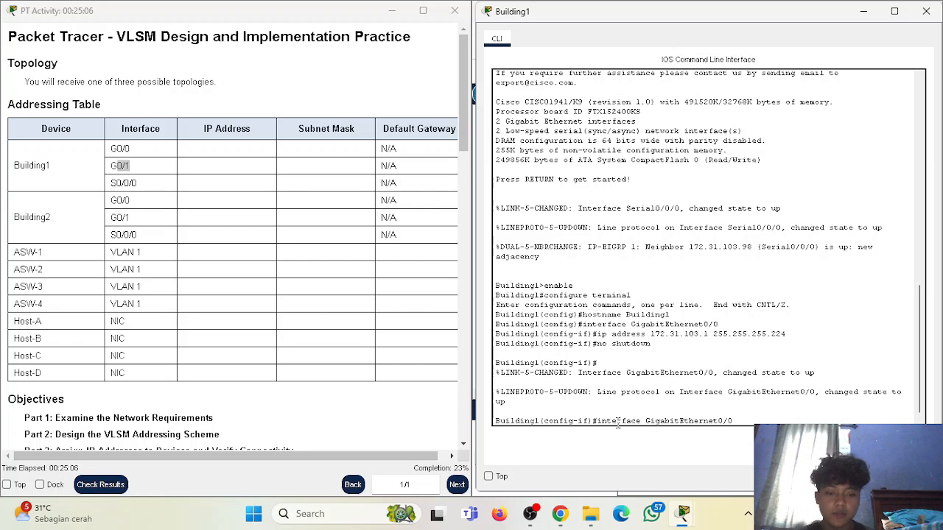
key("BackSpace")
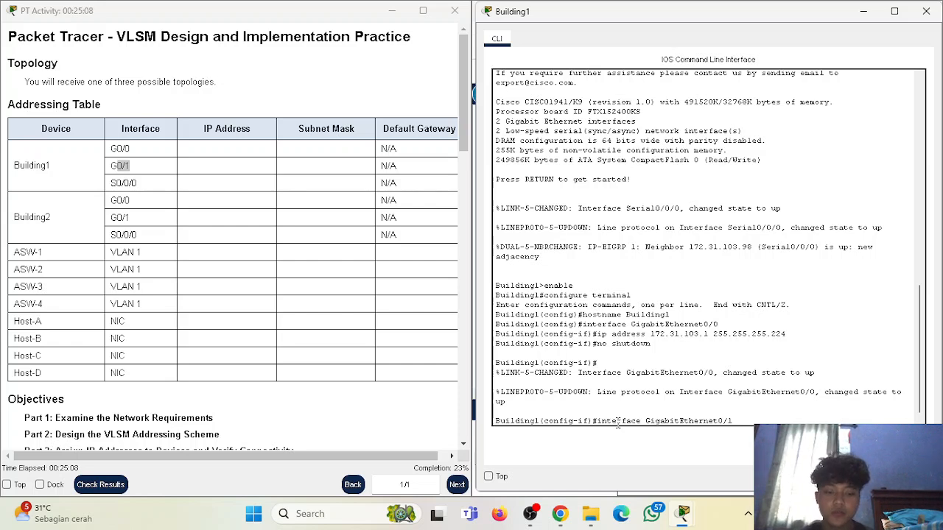
type("1")
key("Return")
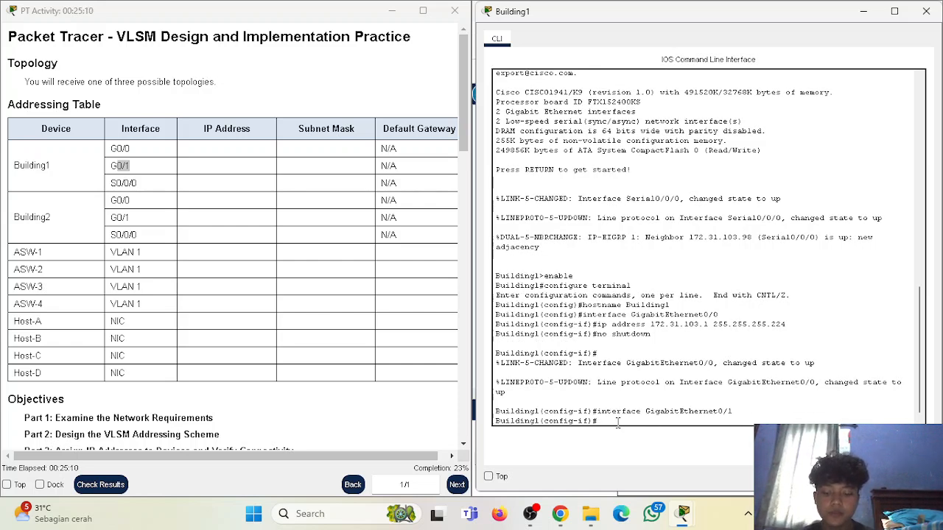
Give the GigabitEthernet0/1 interface the description "to ASW-2 LAN".
type("description to")
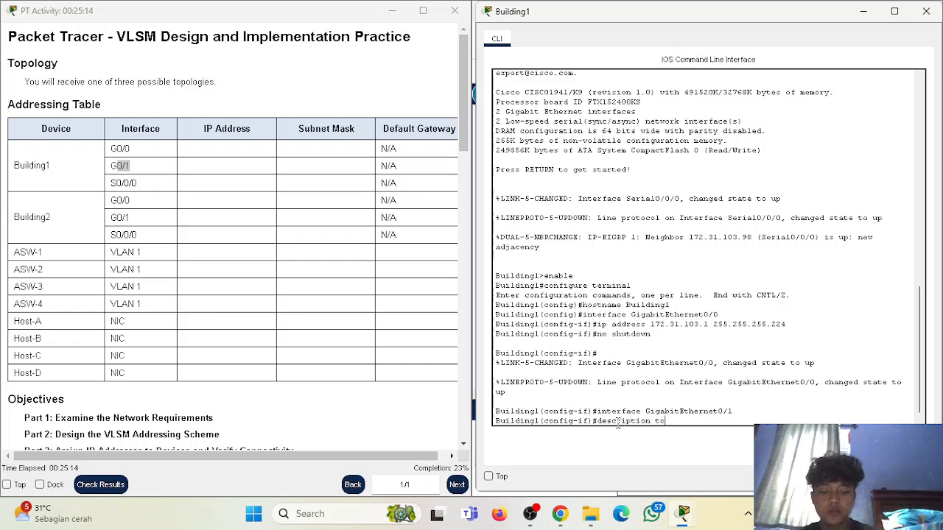
type(" ASW")
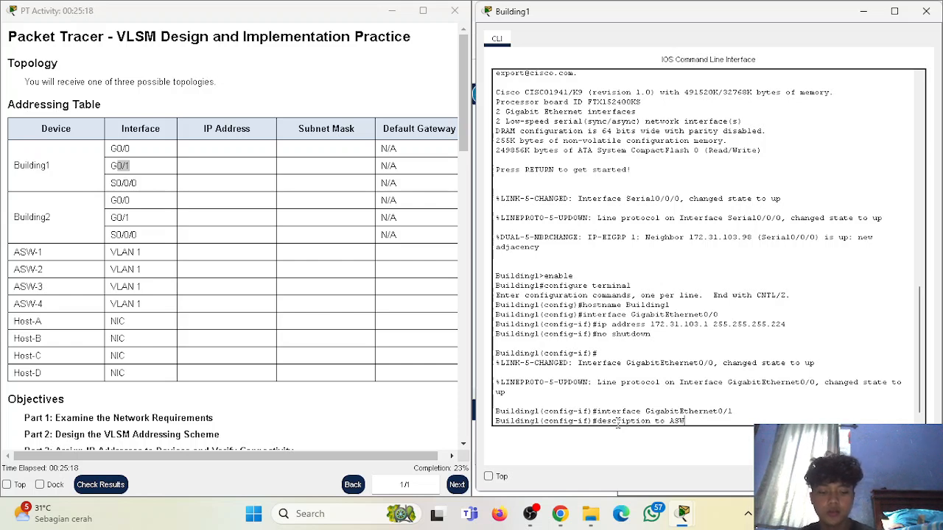
type("-2 LAN")
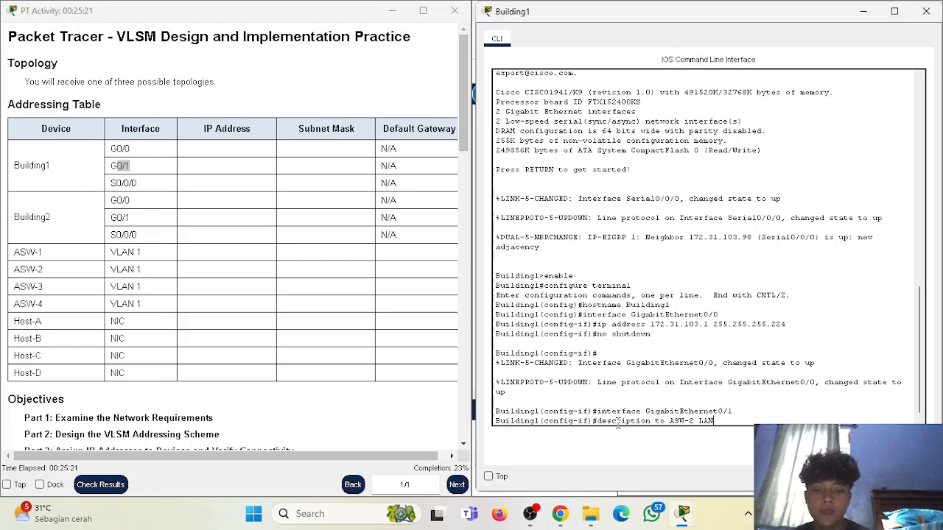
key("Return")
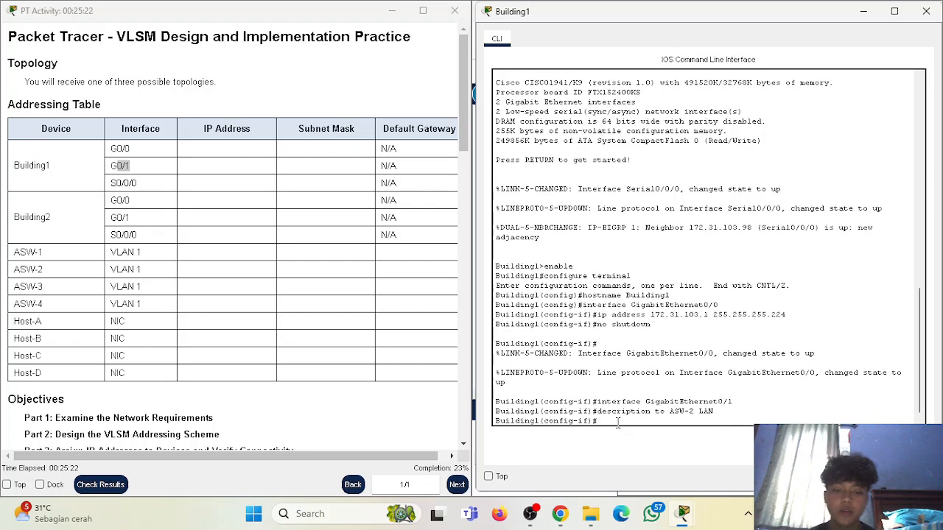
Assign IP address 172.31.103.33 with subnet mask 255.255.255.224 to Building1's GigabitEthernet0/1 interface.
type("ipa ddr")
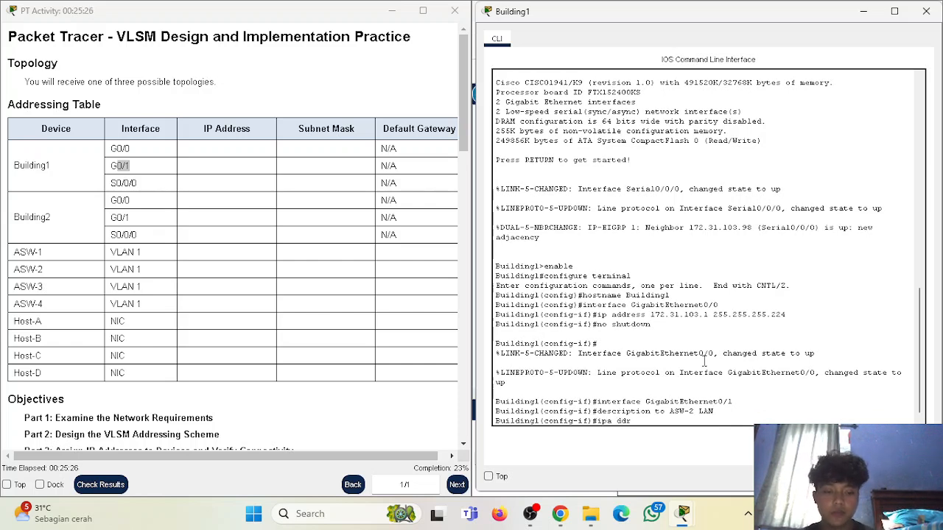
key("BackSpace")
key("BackSpace")
key("BackSpace")
type("address")
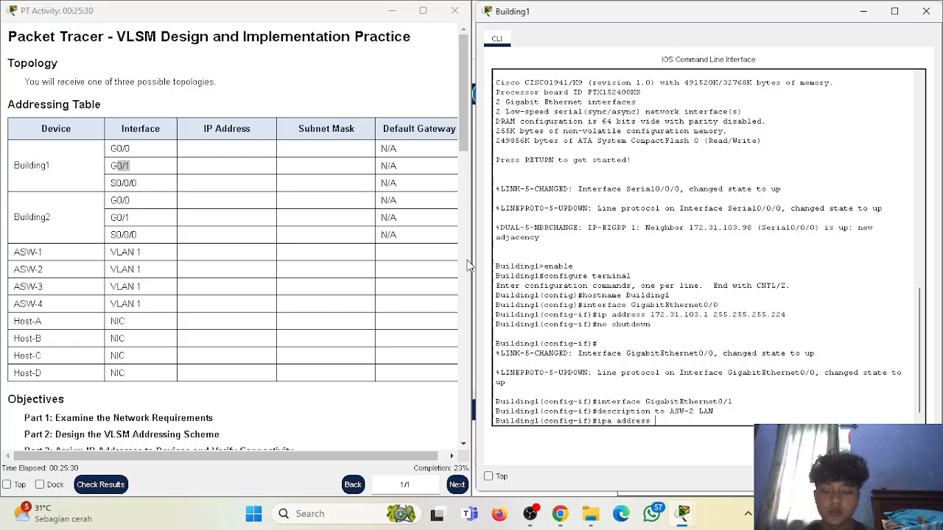
left_click(133, 168)
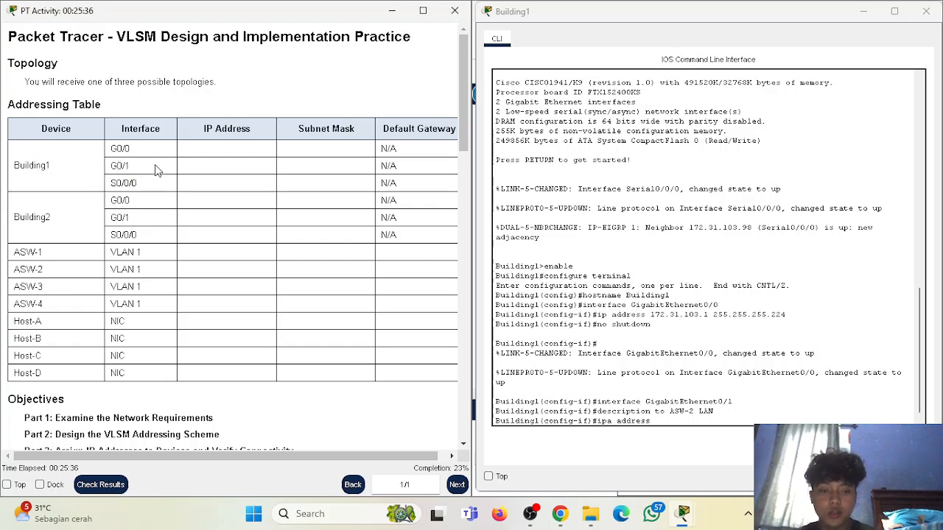
left_click(612, 422)
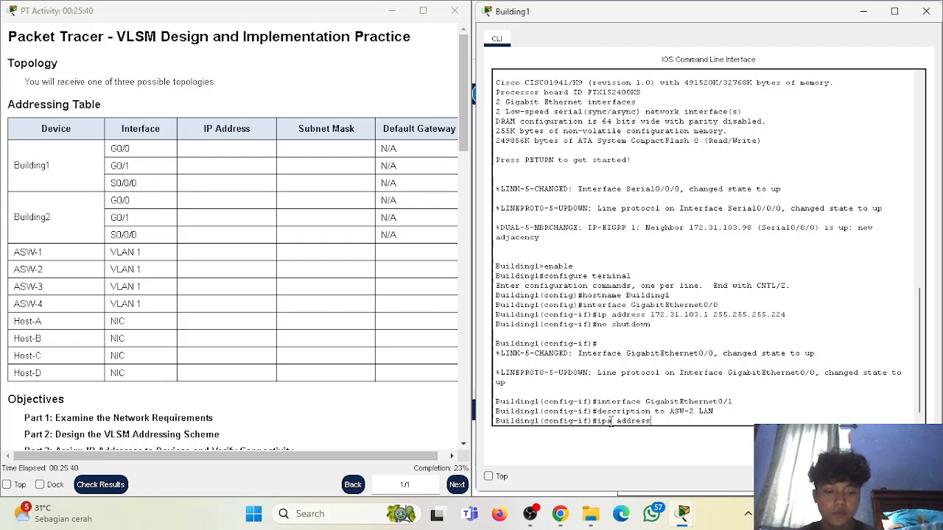
key("BackSpace")
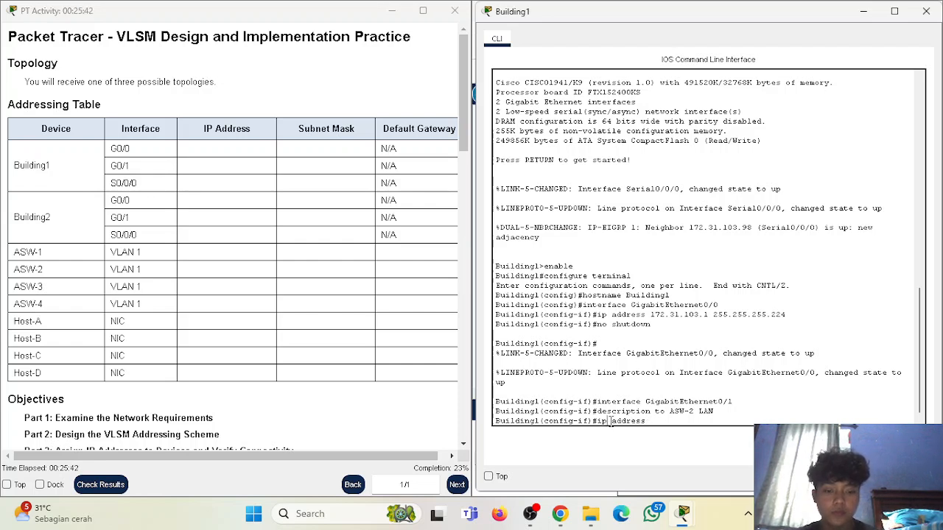
type("172.31.103.33")
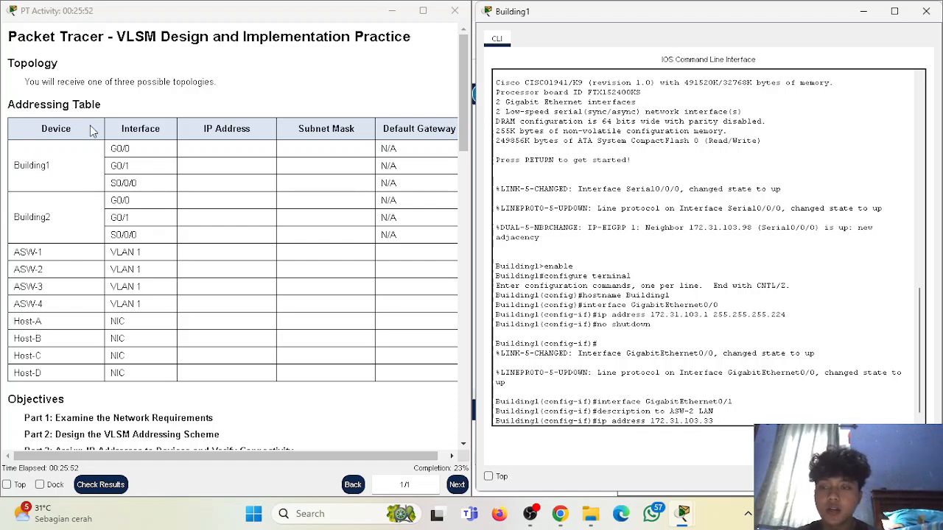
left_click_drag(110, 148, 135, 149)
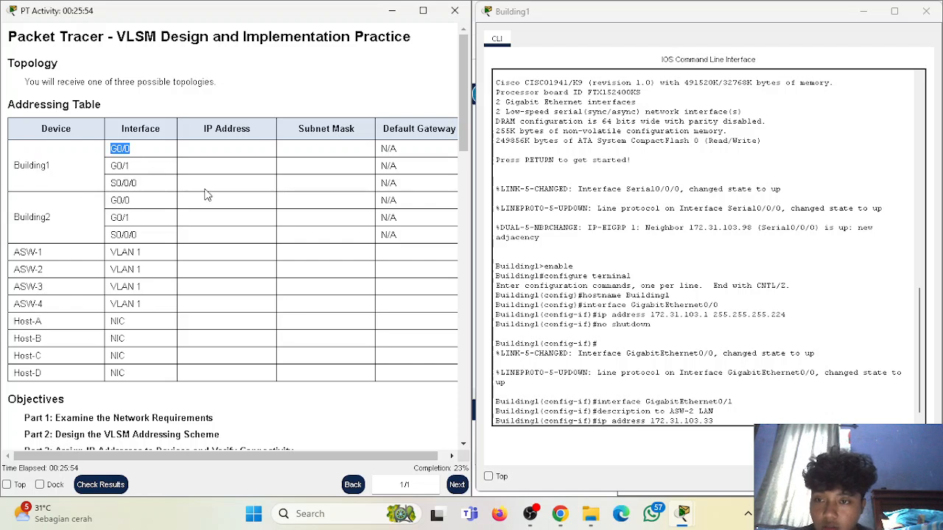
left_click(730, 419)
type("255.2555")
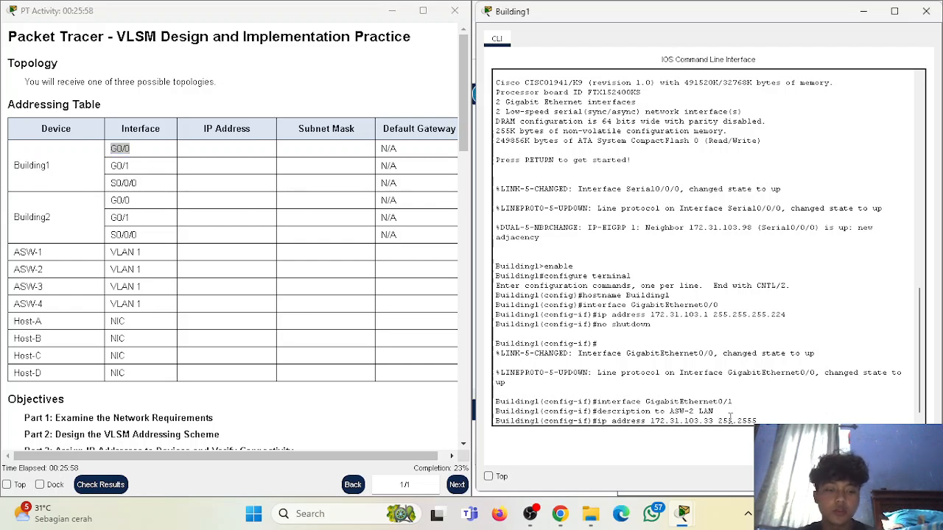
key("BackSpace")
type(".255.224")
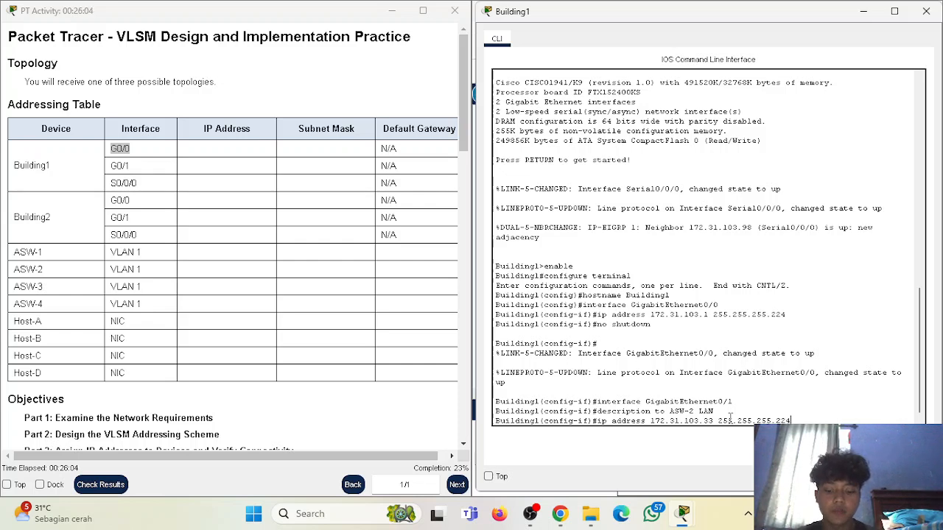
key("Return")
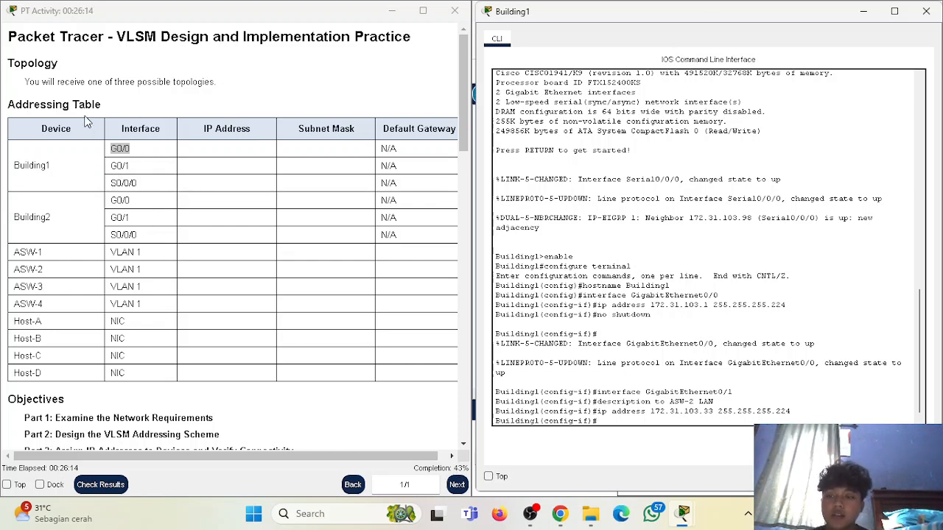
Look up Building1's serial interface in the Addressing Table and enter configuration mode for interface Serial0/0/0.
left_click_drag(113, 150, 185, 186)
left_click(117, 162)
left_click(112, 184)
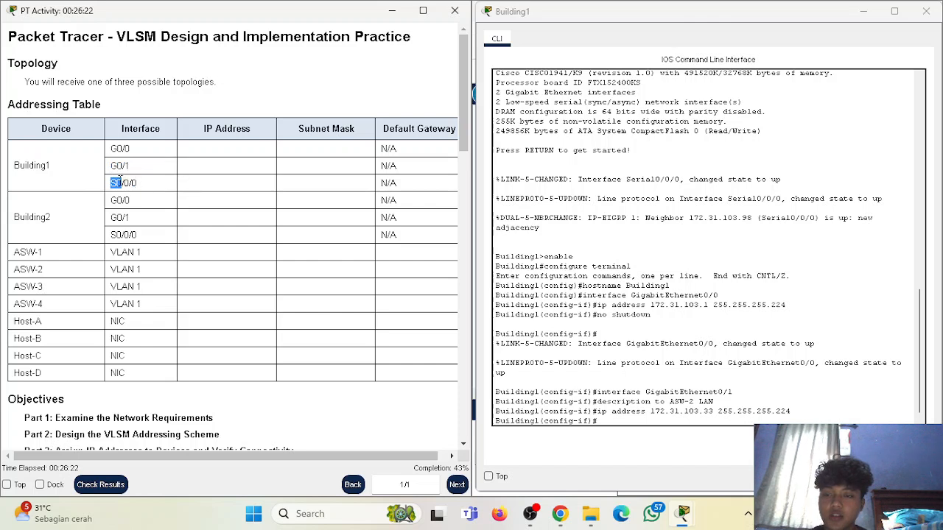
left_click(189, 181)
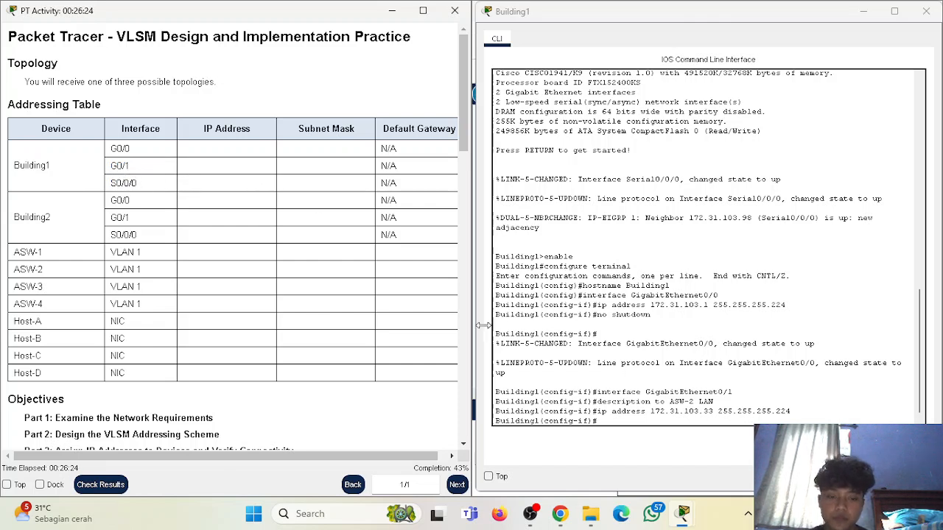
left_click(635, 419)
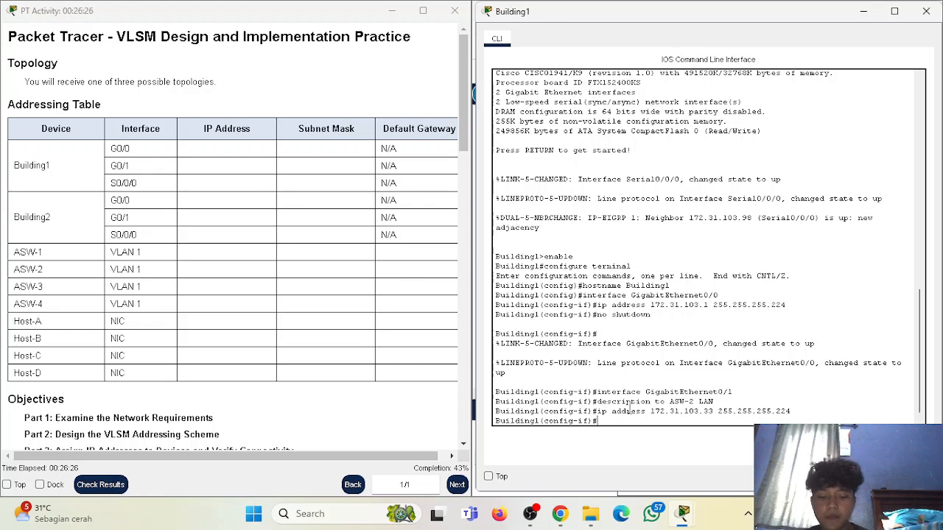
key("Up")
key("Up")
key("Up")
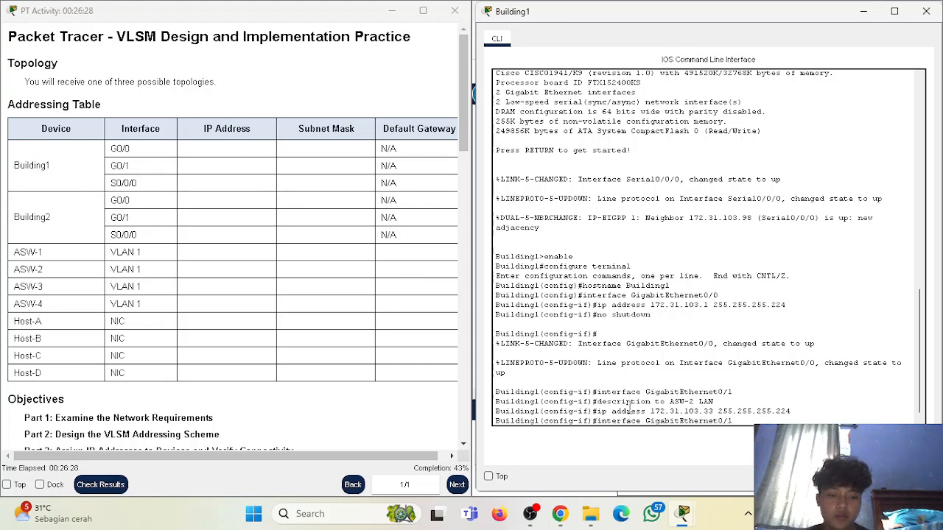
key("BackSpace")
key("BackSpace")
key("BackSpace")
key("BackSpace")
key("BackSpace")
key("BackSpace")
key("BackSpace")
key("BackSpace")
key("BackSpace")
key("BackSpace")
key("BackSpace")
key("BackSpace")
key("BackSpace")
key("BackSpace")
key("BackSpace")
key("BackSpace")
key("BackSpace")
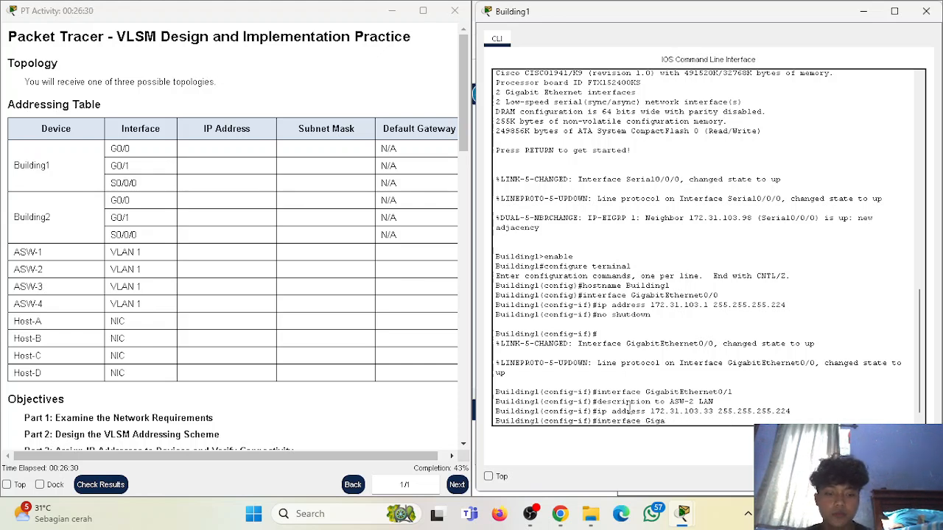
type("Seril")
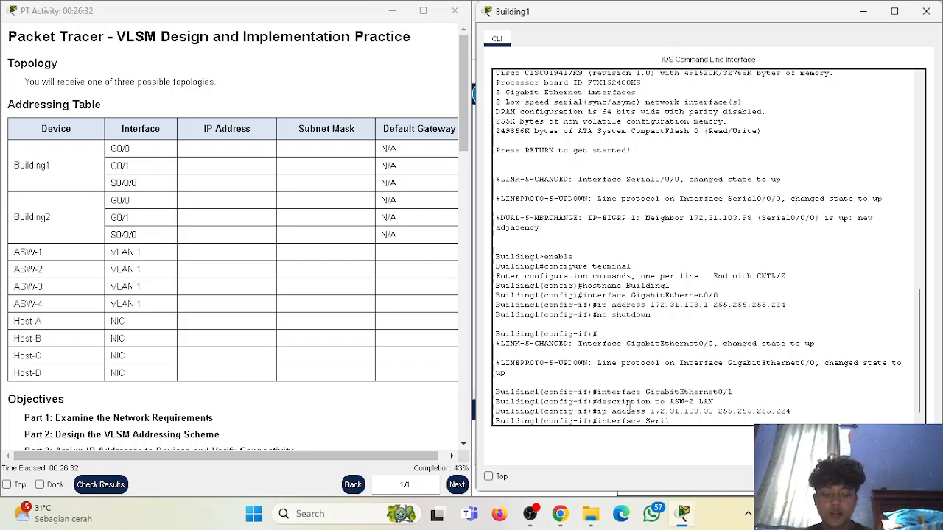
key("BackSpace")
type("al")
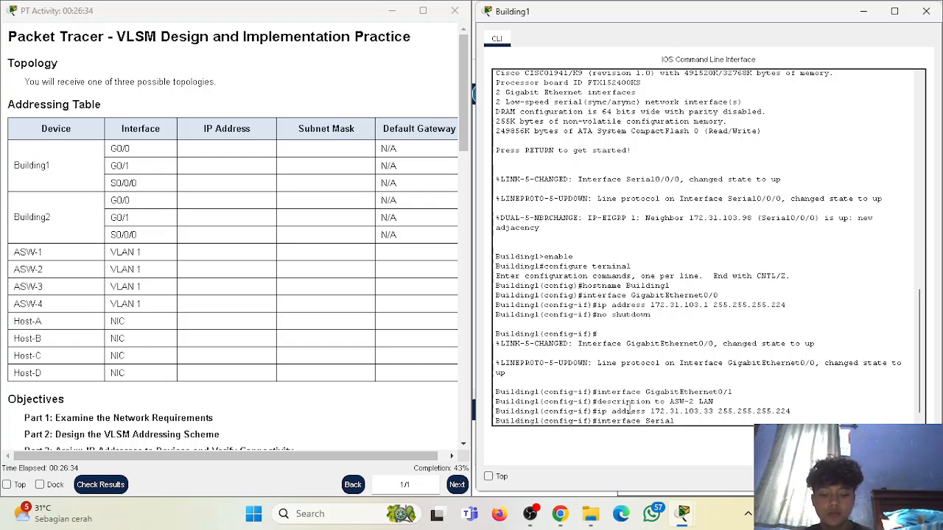
type("0/0/0")
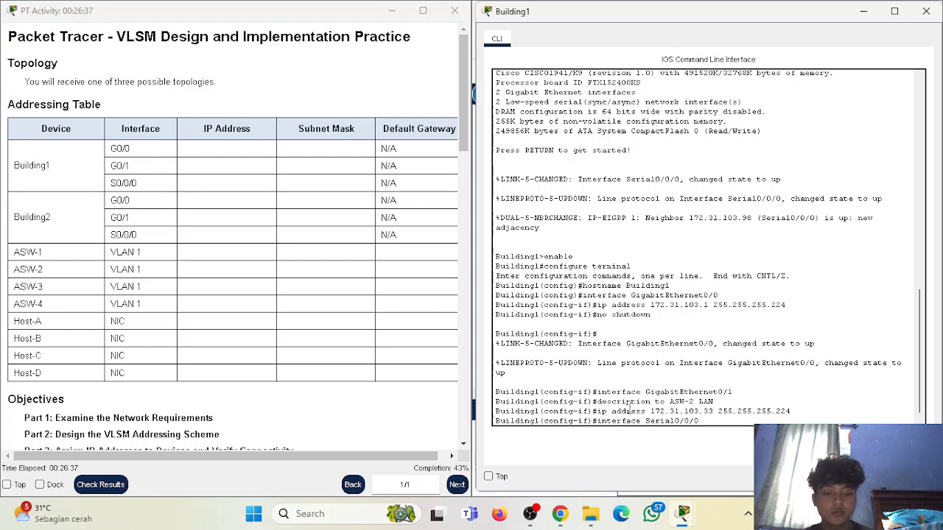
key("Return")
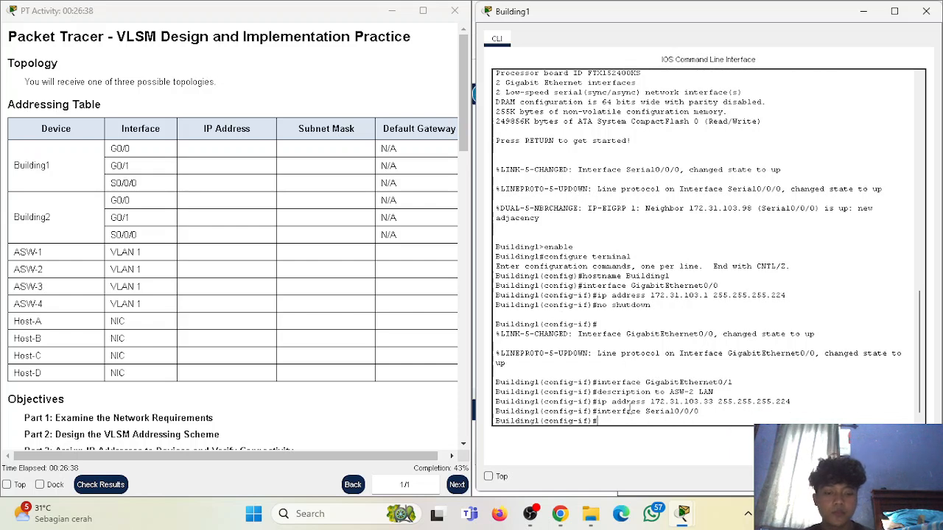
Give the Serial0/0/0 interface the description "tu Building2 (WAN)".
type("description t")
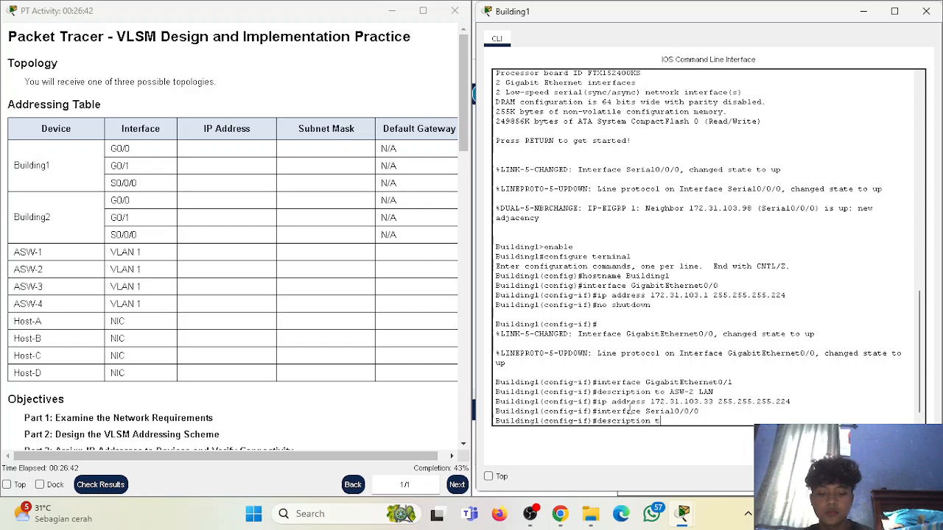
type("u Building2")
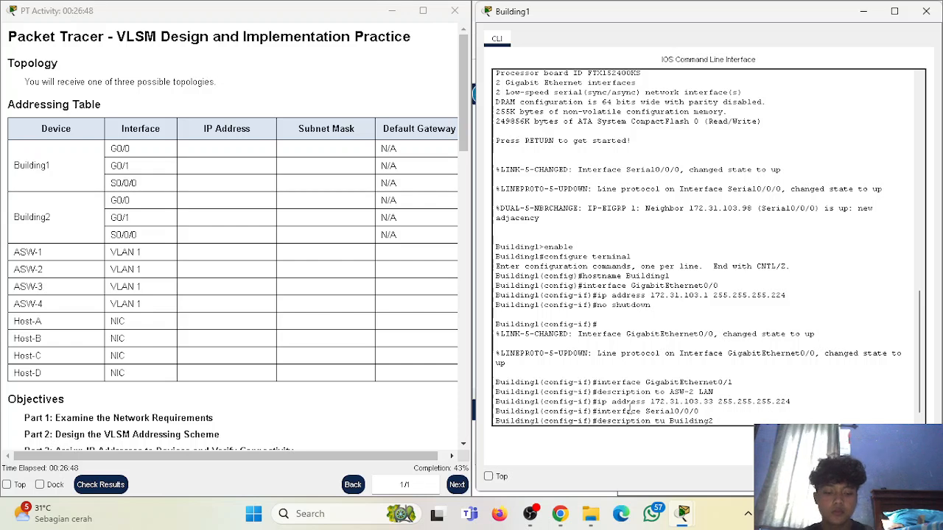
type(" (WAN)")
key("Return")
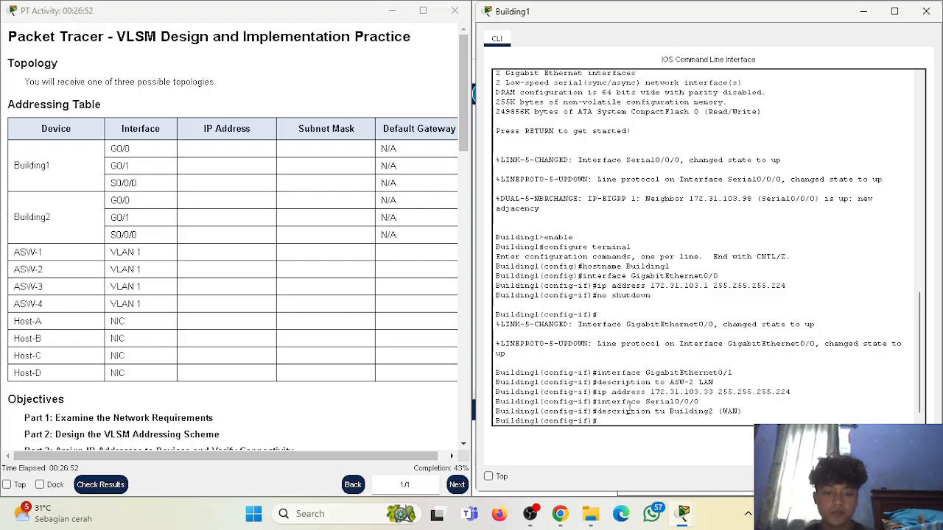
Assign IP address 172.31.103.97 with subnet mask 255.255.255.252 to Building1's Serial0/0/0 interface and enable it with no shutdown.
type("ip address")
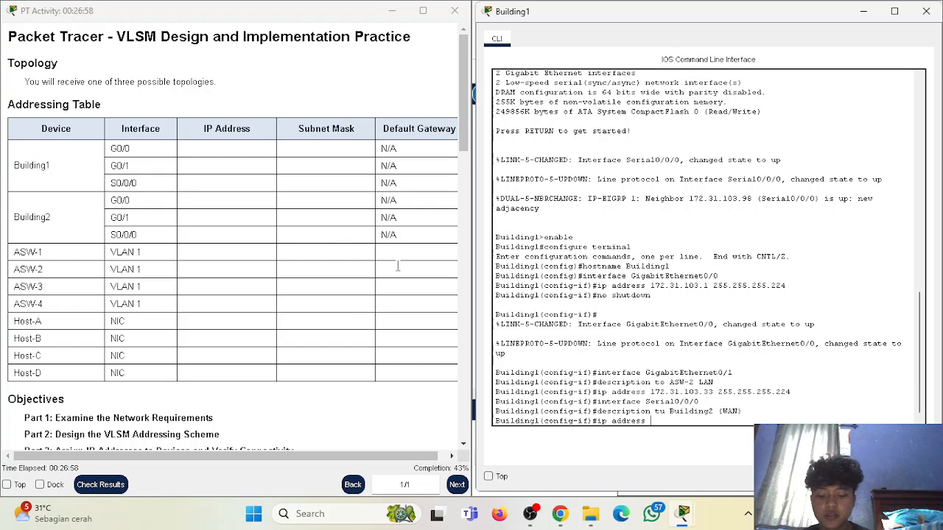
type(" 1")
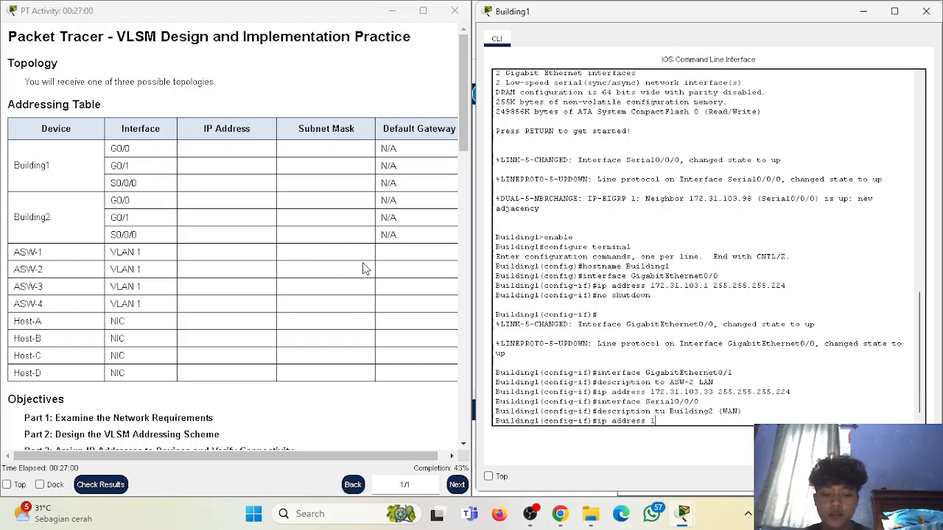
type("72.31.103")
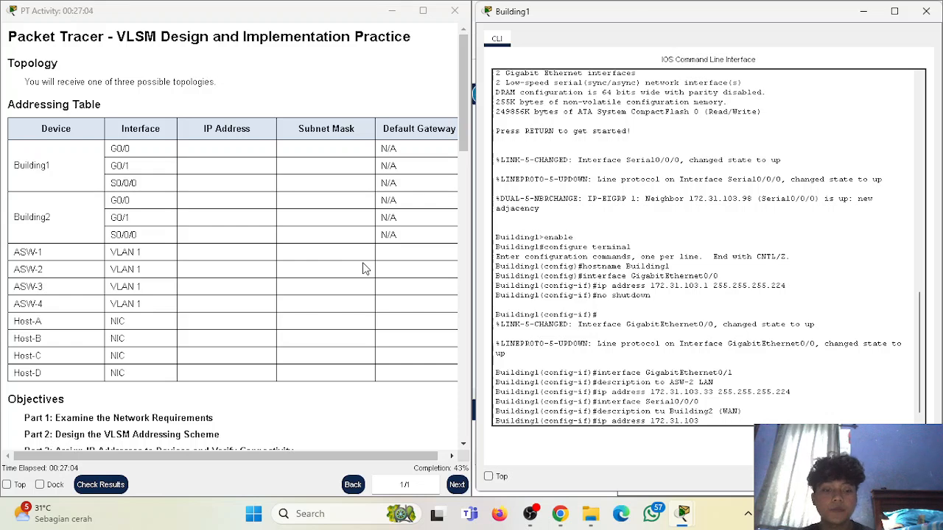
type(".97")
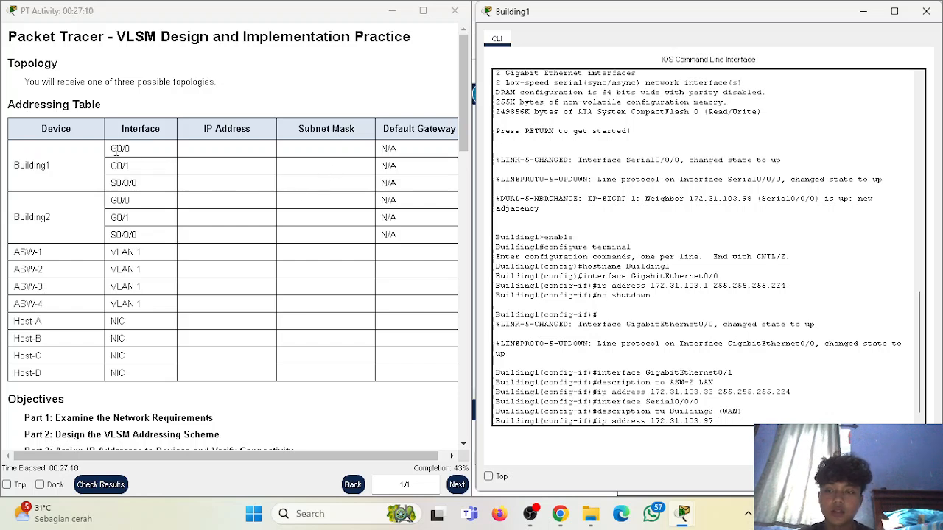
left_click_drag(112, 148, 140, 176)
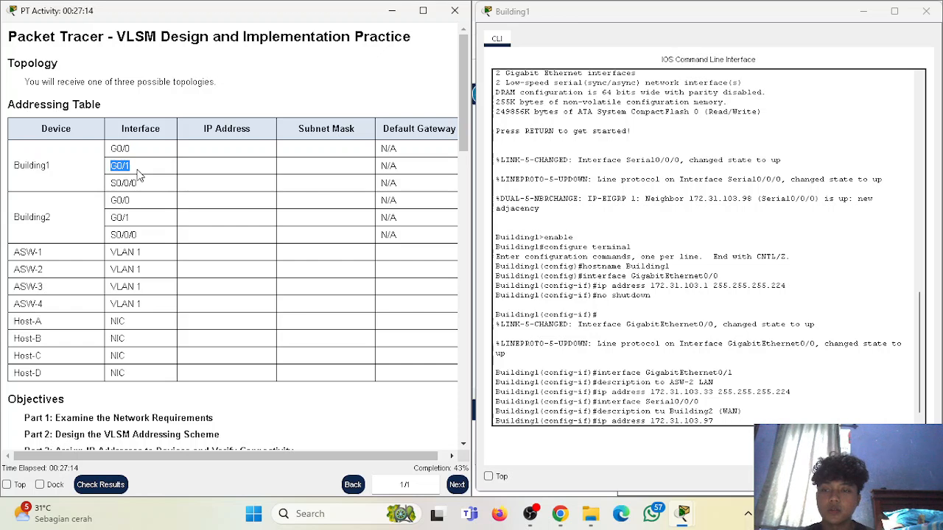
left_click(755, 417)
type("255.255.255")
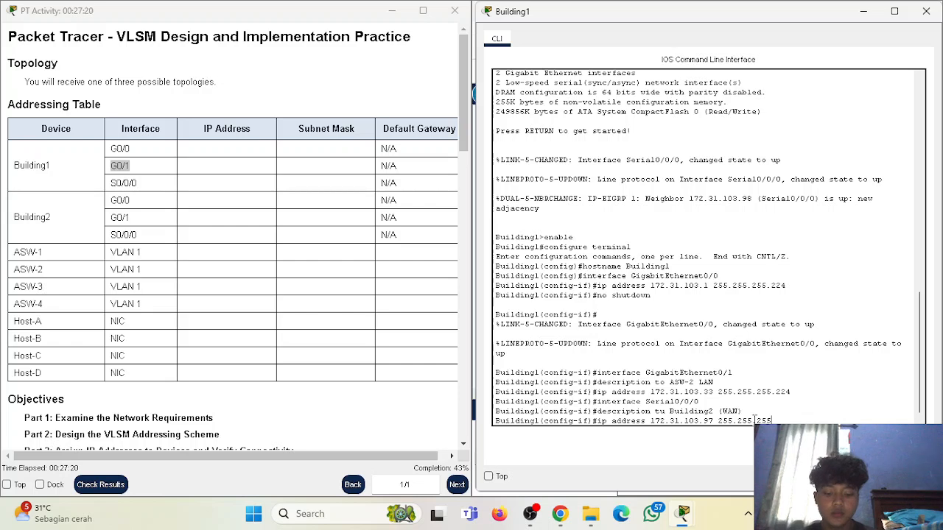
type(".25")
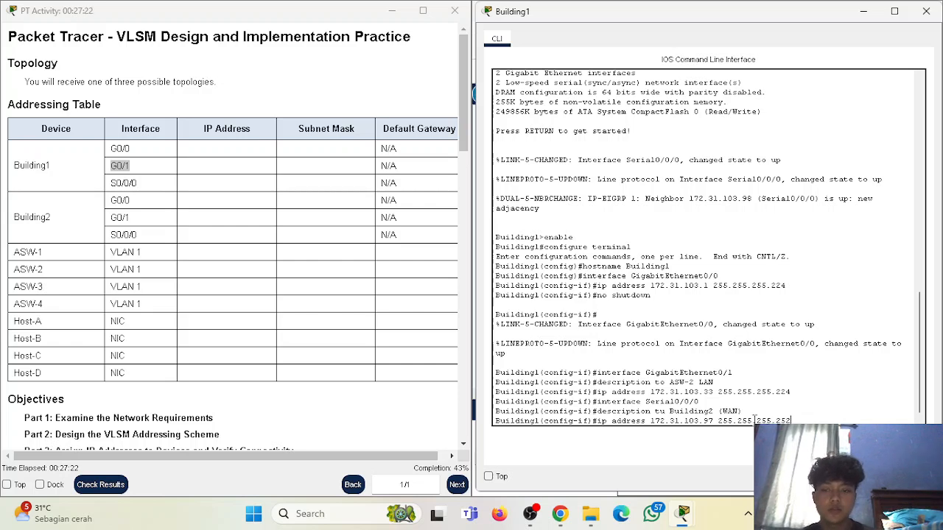
type("2")
key("Return")
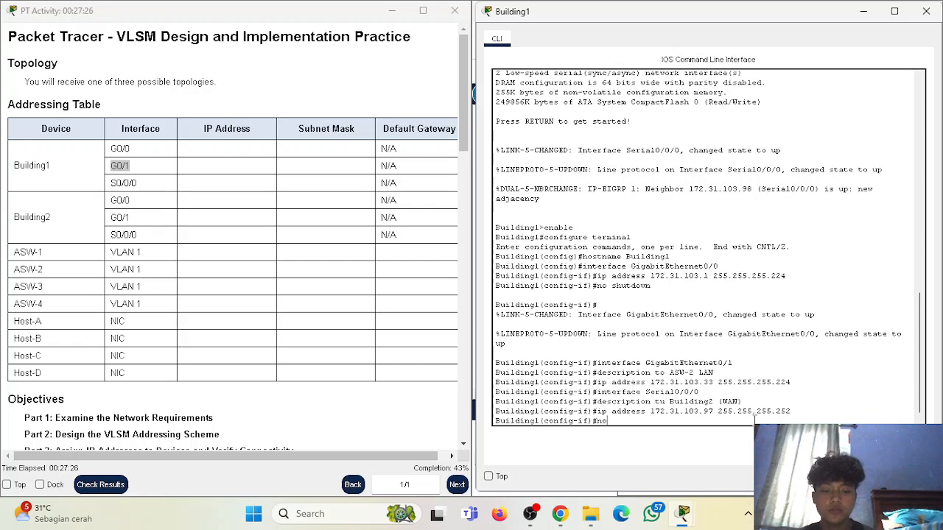
type("no shutdown")
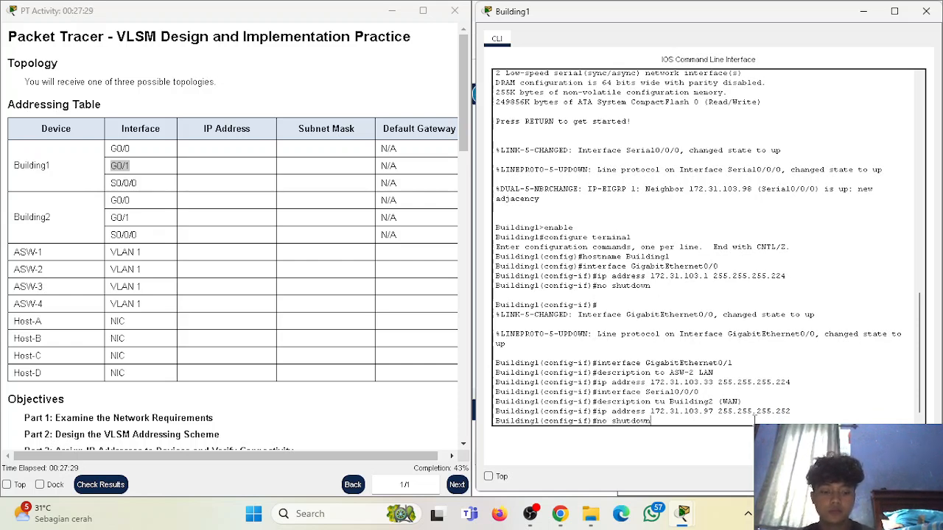
key("Return")
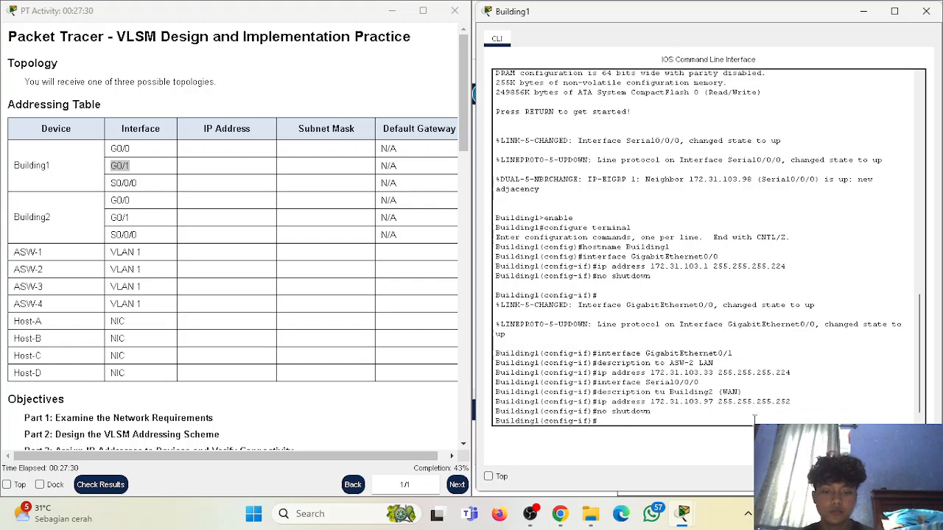
Leave configuration mode on Building1 and save its configuration with write memory.
type("end")
key("Return")
type("write")
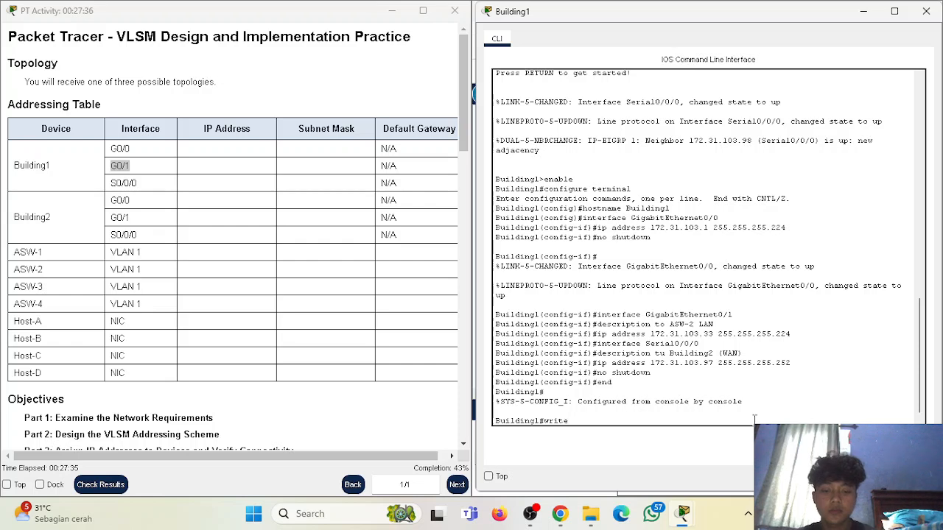
type(" memor")
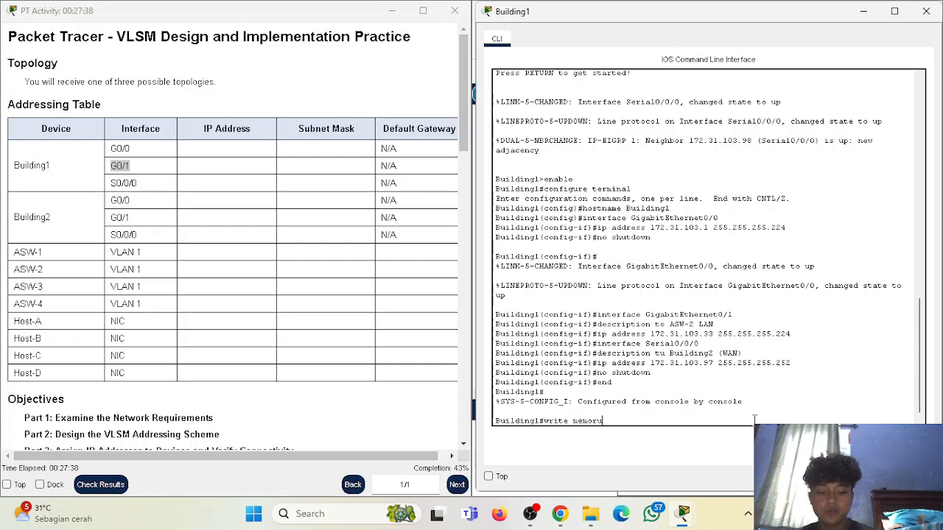
type("y")
key("Return")
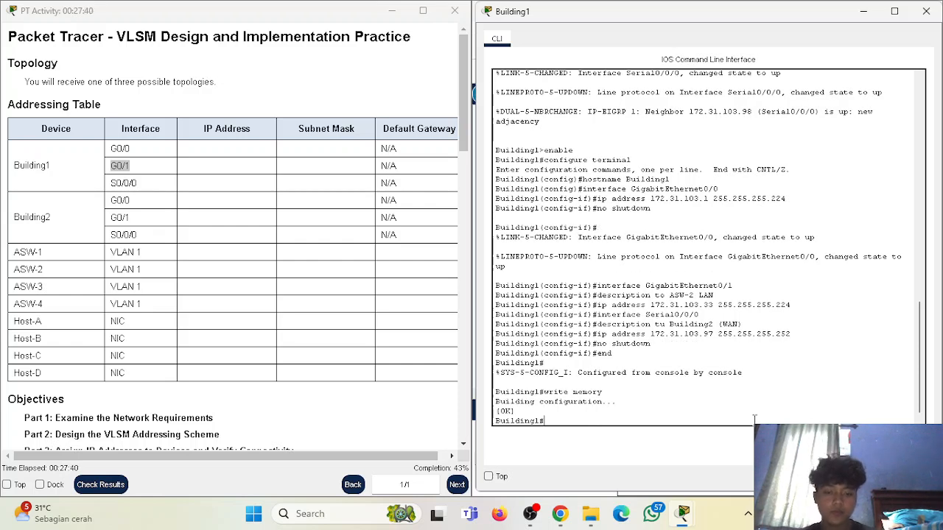
key("Return")
Check the Part 3 instruction for ASW-3, close Building1's console and bring up the ASW-3 switch's command line beside the instructions.
scroll(464, 224, "down", 3)
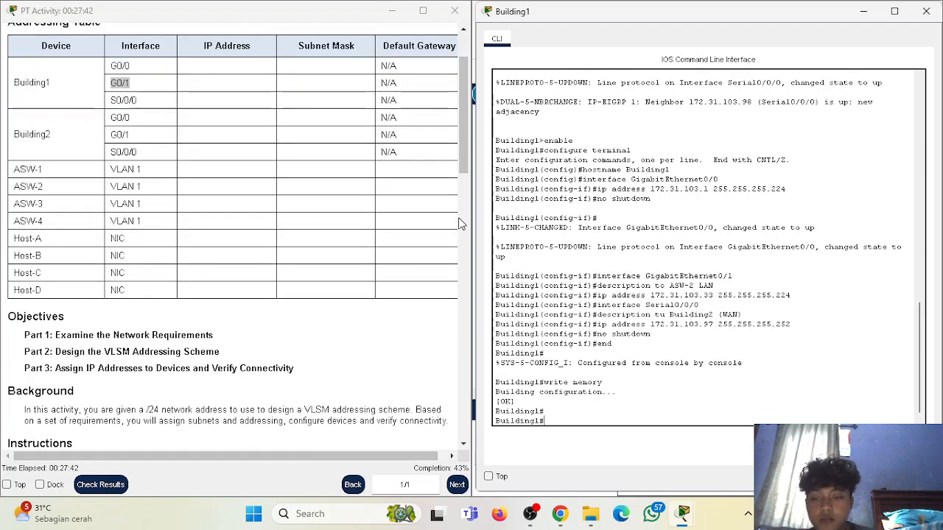
scroll(243, 210, "down", 15)
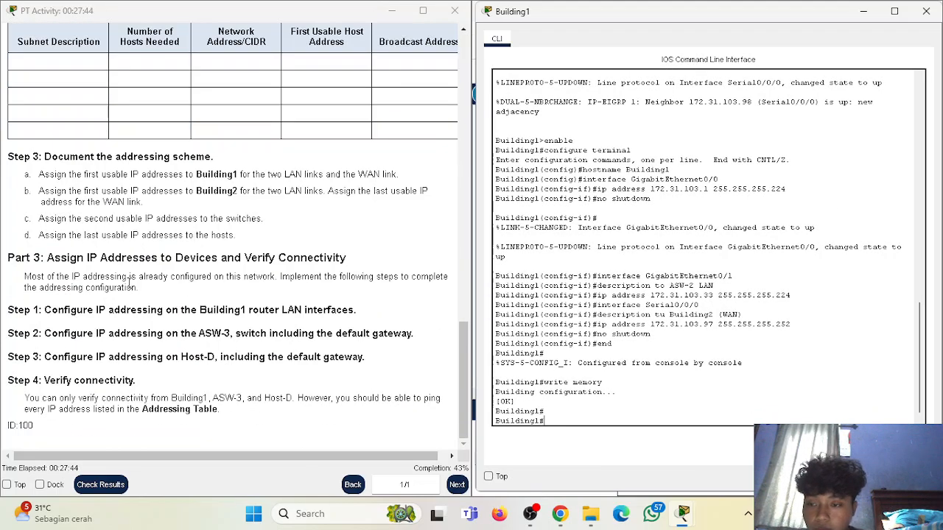
left_click_drag(9, 336, 108, 339)
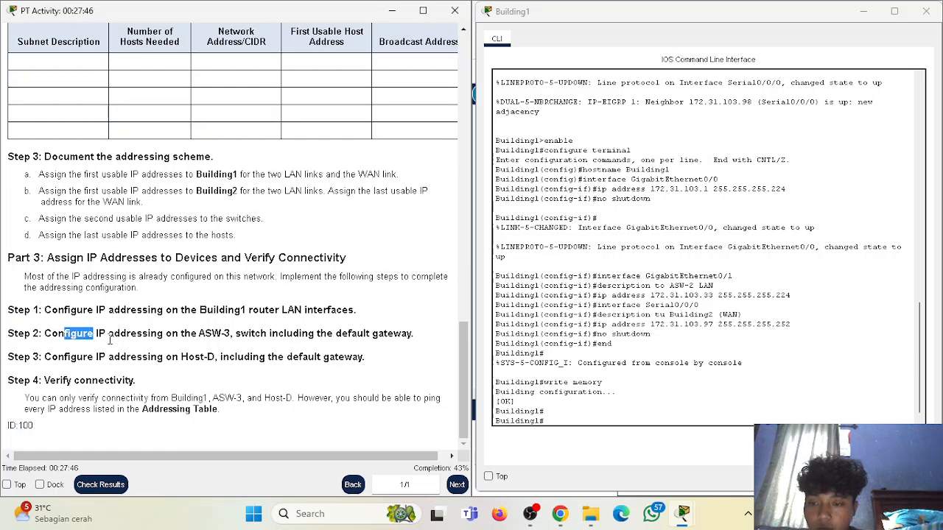
left_click_drag(235, 333, 415, 335)
left_click(422, 339)
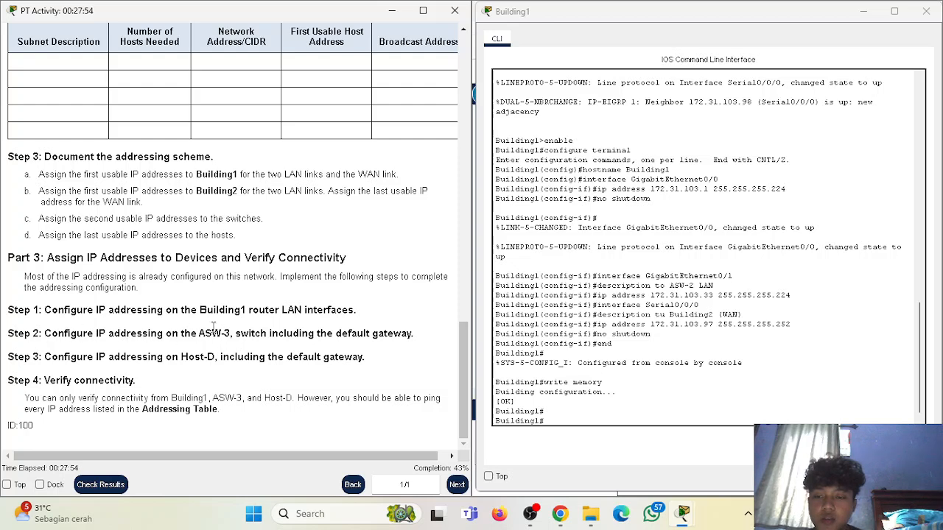
left_click(926, 11)
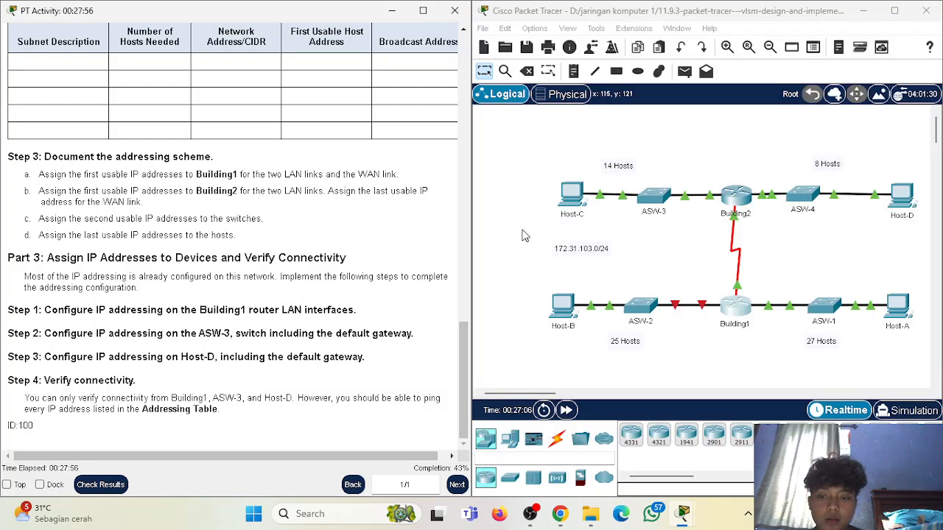
left_click_drag(690, 148, 624, 227)
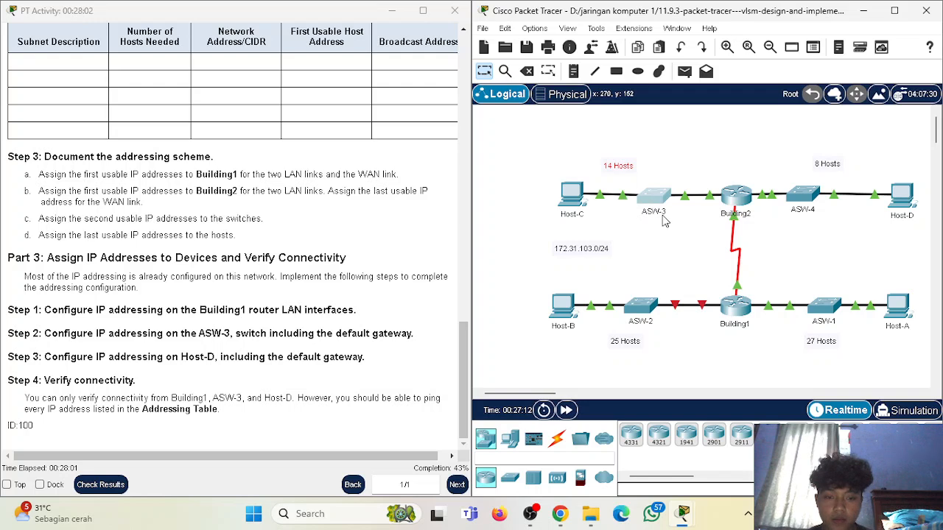
left_click(653, 205)
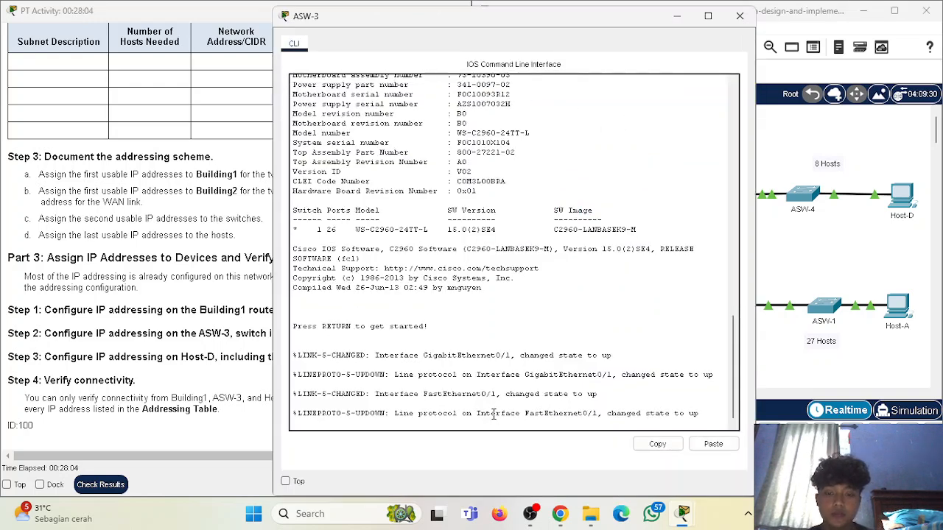
key("Return")
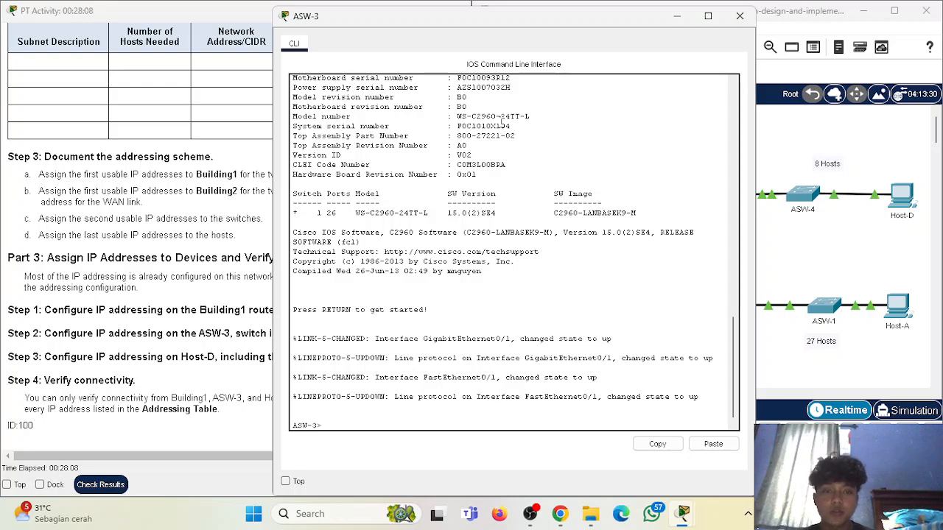
left_click_drag(572, 19, 941, 30)
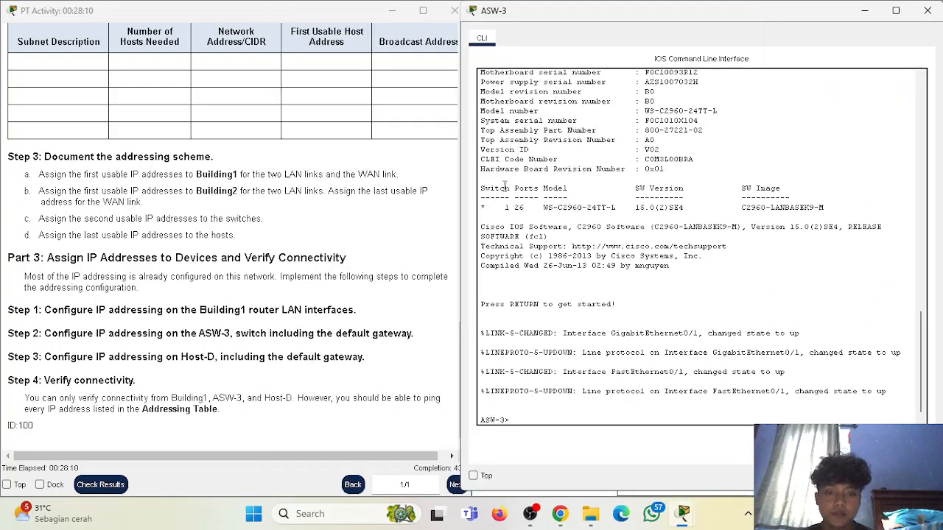
left_click_drag(461, 213, 467, 213)
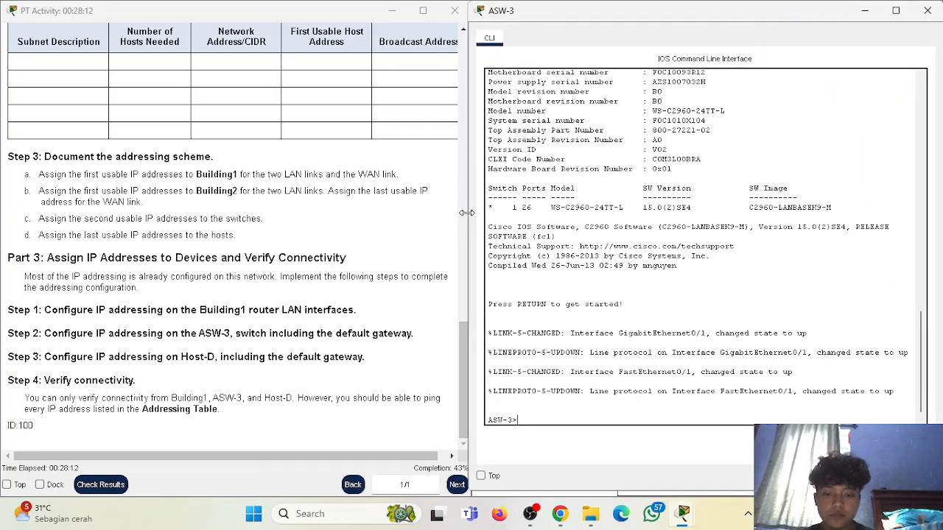
Enter global configuration mode on the switch and set its hostname to ASW-3.
type("enable")
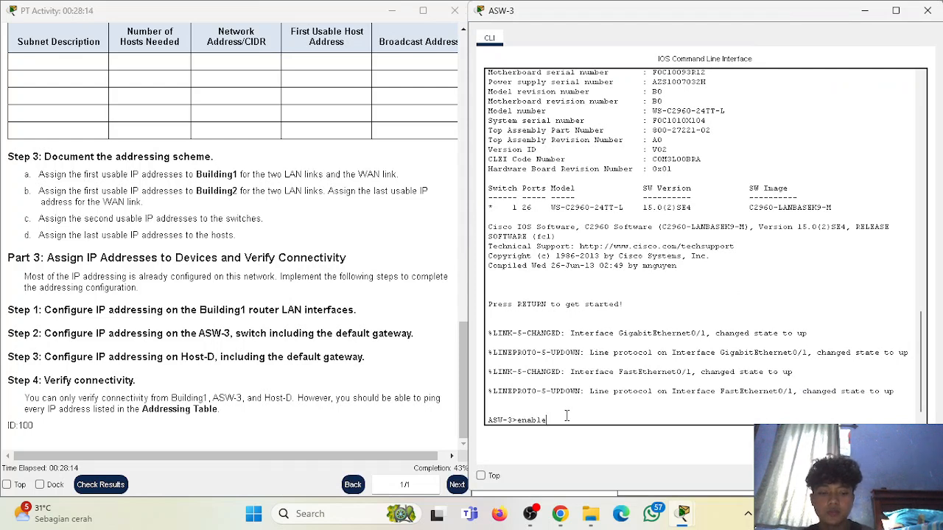
key("Return")
type("configure")
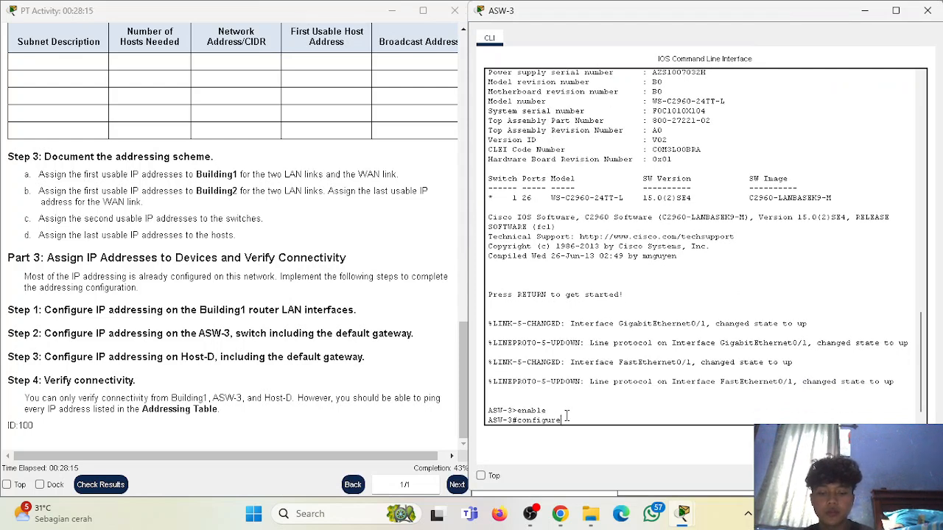
type(" terminal")
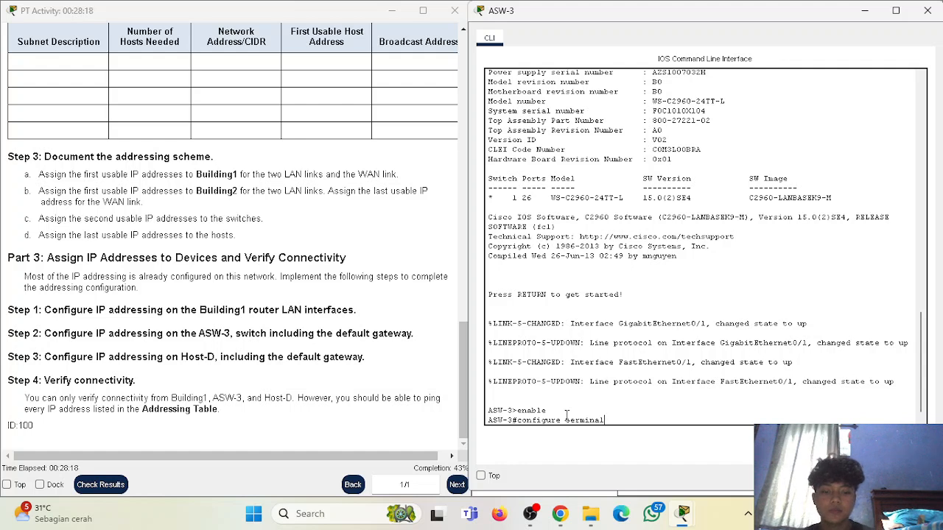
key("Return")
type("hostname ASW-3")
key("Return")
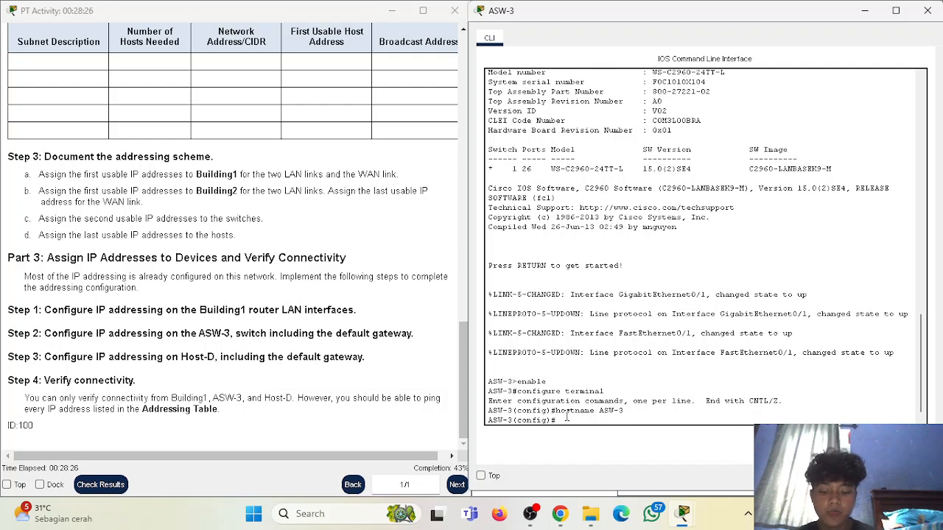
Assign IP address 172.31.103.66 with subnet mask 255.255.255.240 to ASW-3's VLAN 1 interface.
type("int vlan")
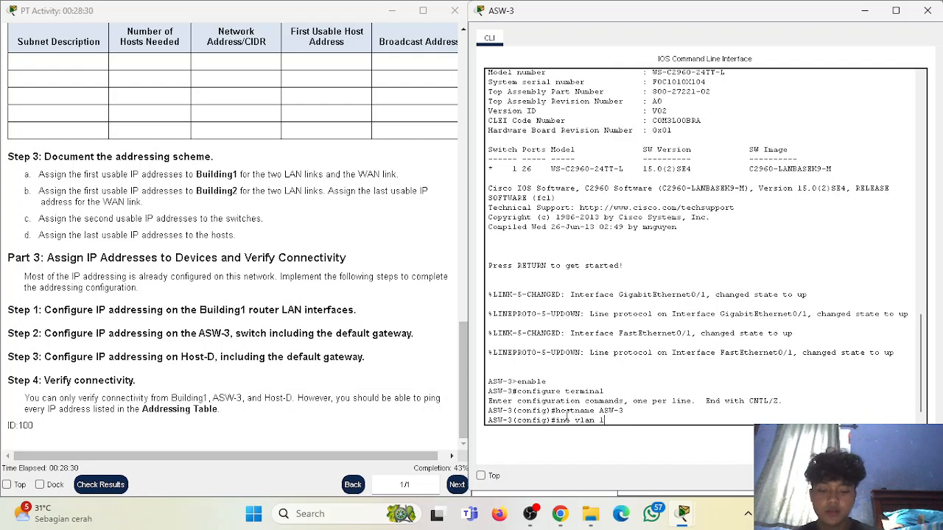
type(" 1")
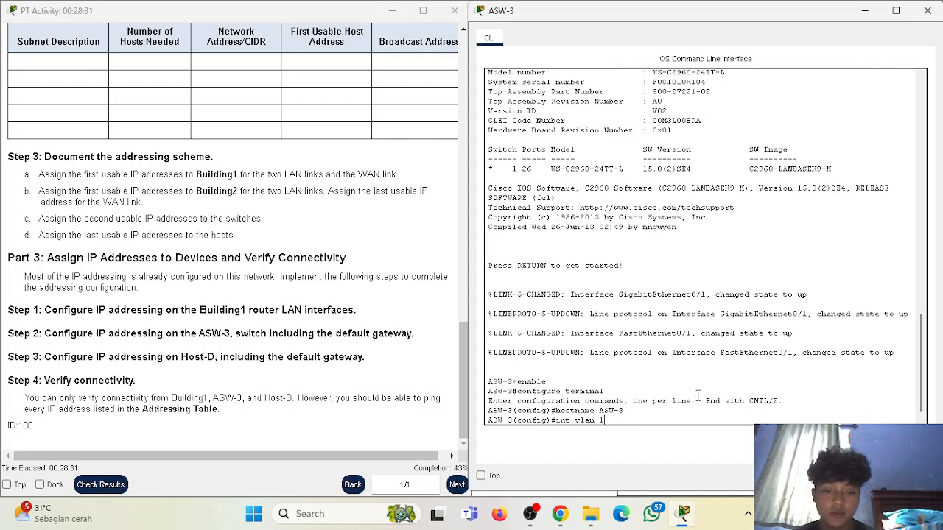
key("Return")
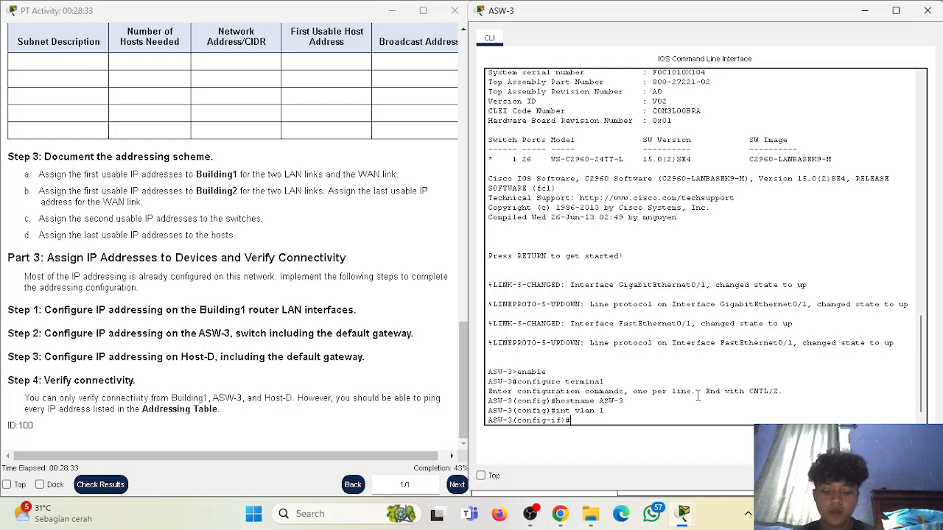
type("ip addre")
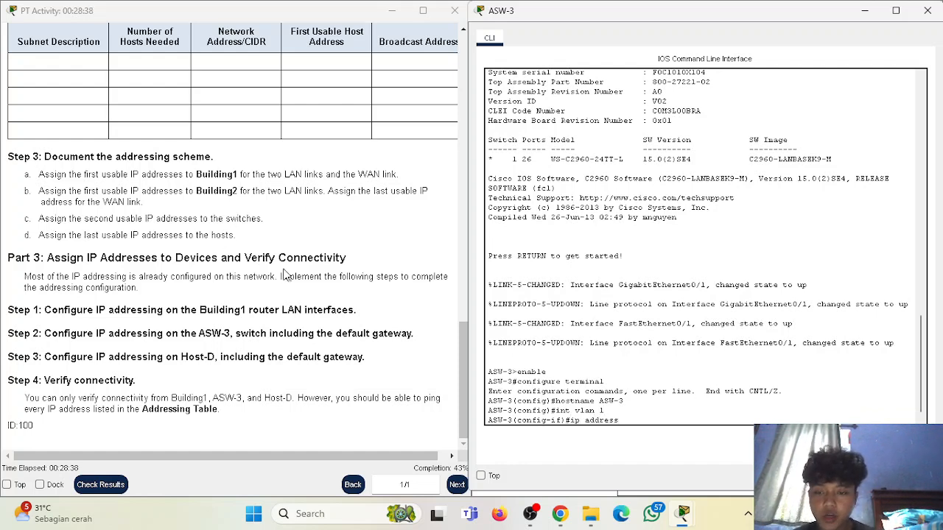
type("ss")
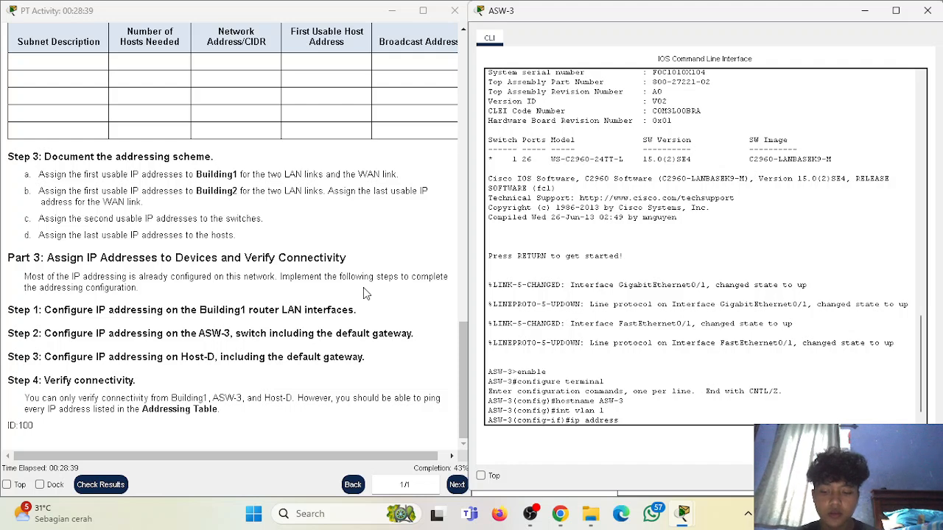
type(" 172.")
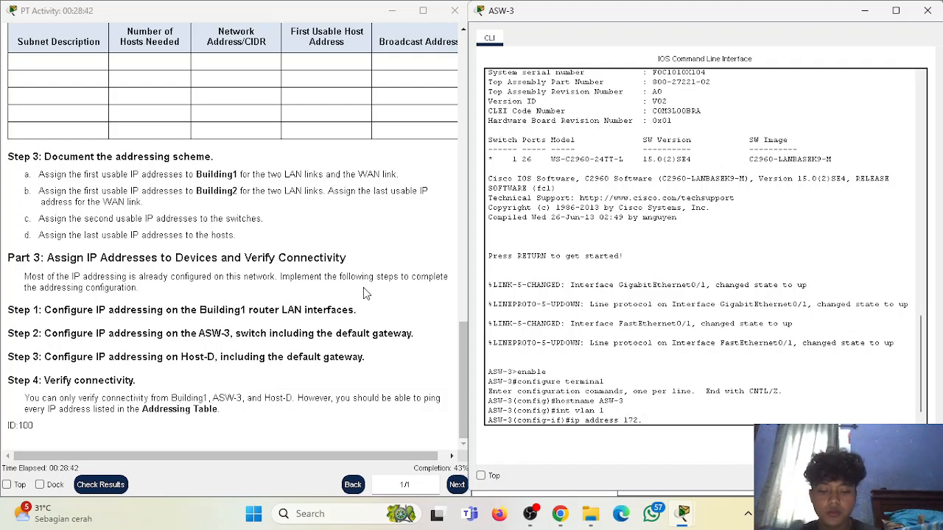
type("31.103.66")
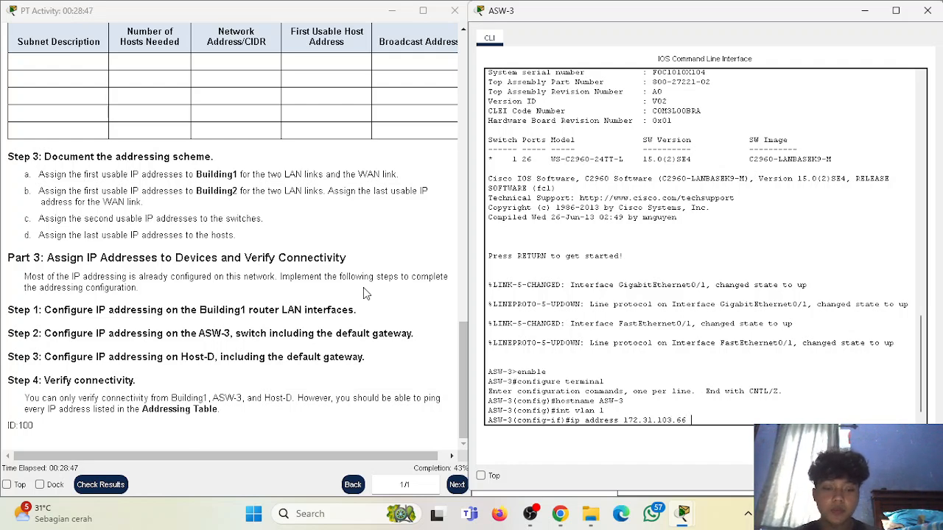
type("255.255.255.24")
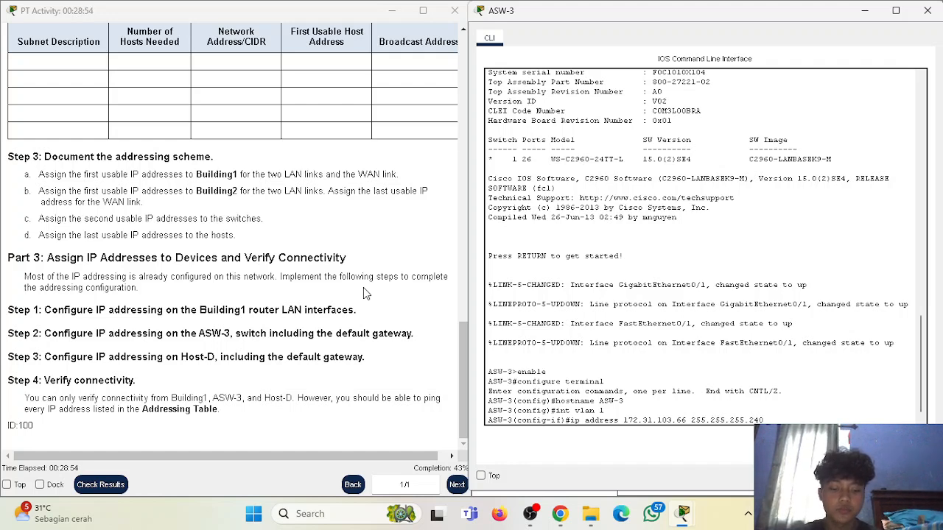
type("0")
key("Return")
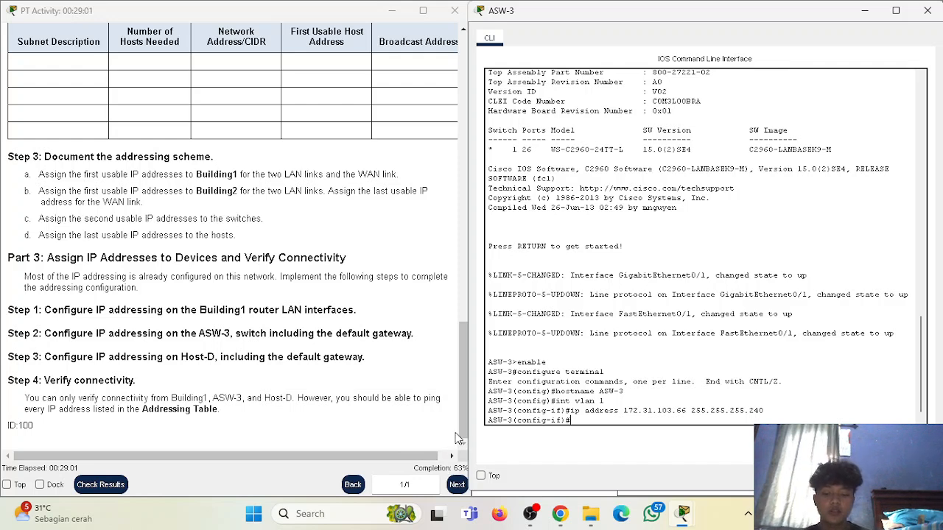
Enable the VLAN 1 interface on ASW-3 with no shutdown.
type("nosh")
key("BackSpace")
type("shu")
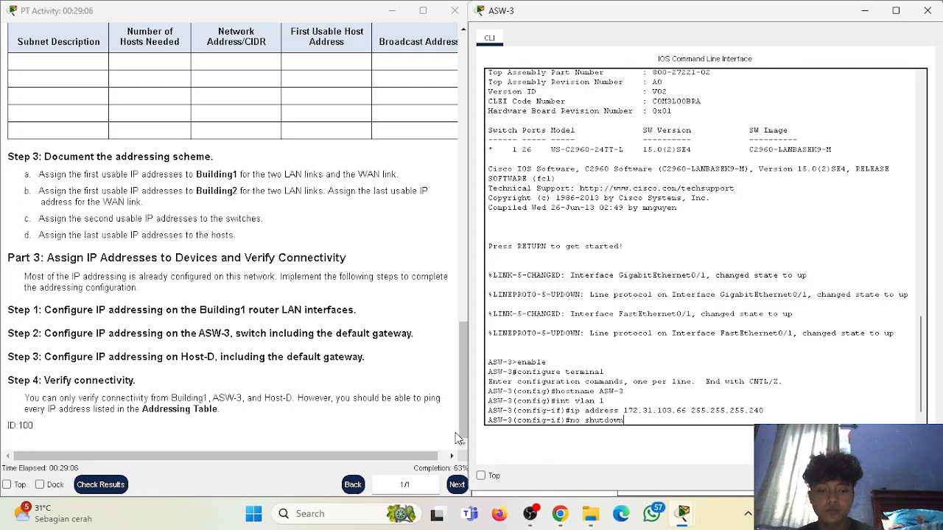
type("tdown")
key("Return")
key("Return")
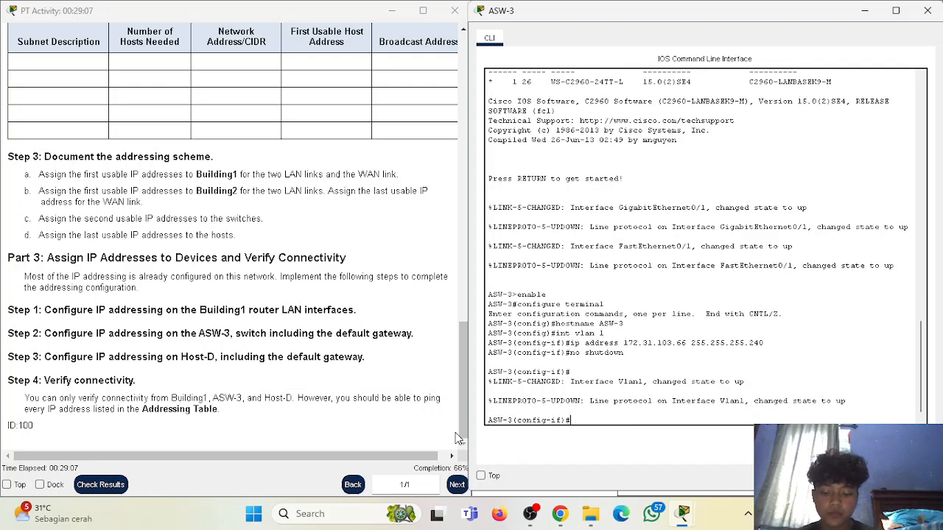
Leave interface configuration on ASW-3 and set the switch's default gateway to 172.31.103.65.
type("exit")
key("Return")
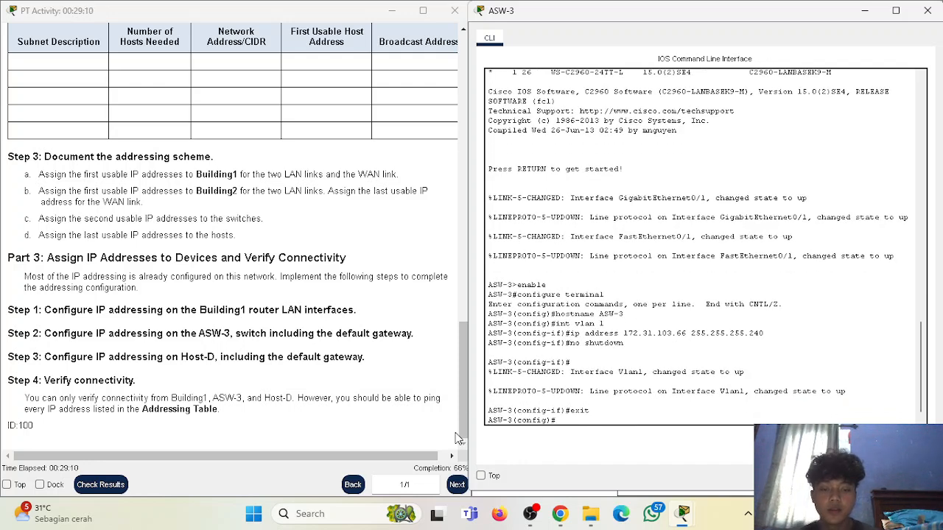
left_click_drag(249, 333, 445, 346)
left_click(419, 350)
left_click(604, 417)
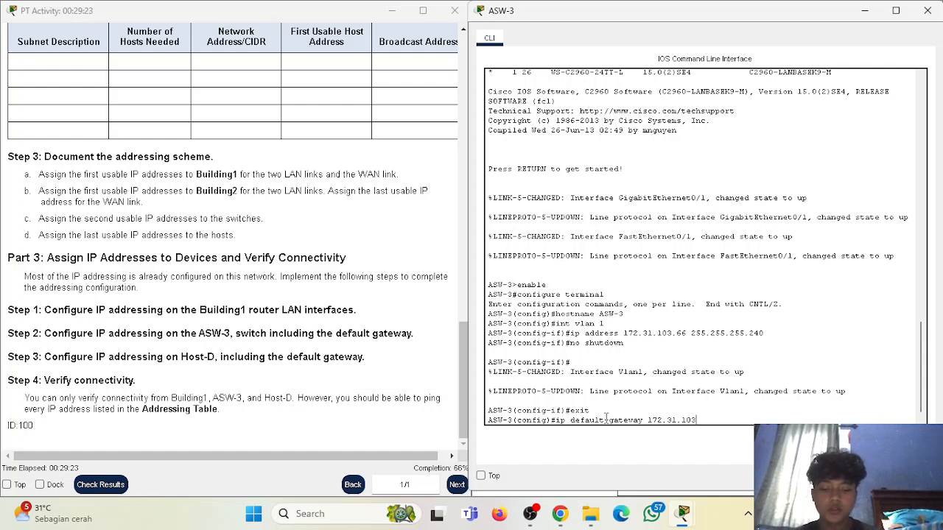
type("65")
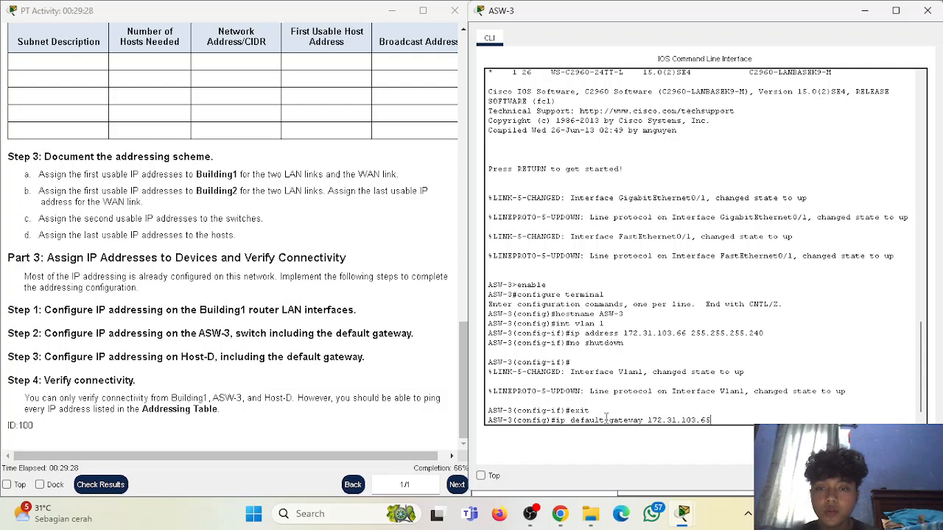
key("Return")
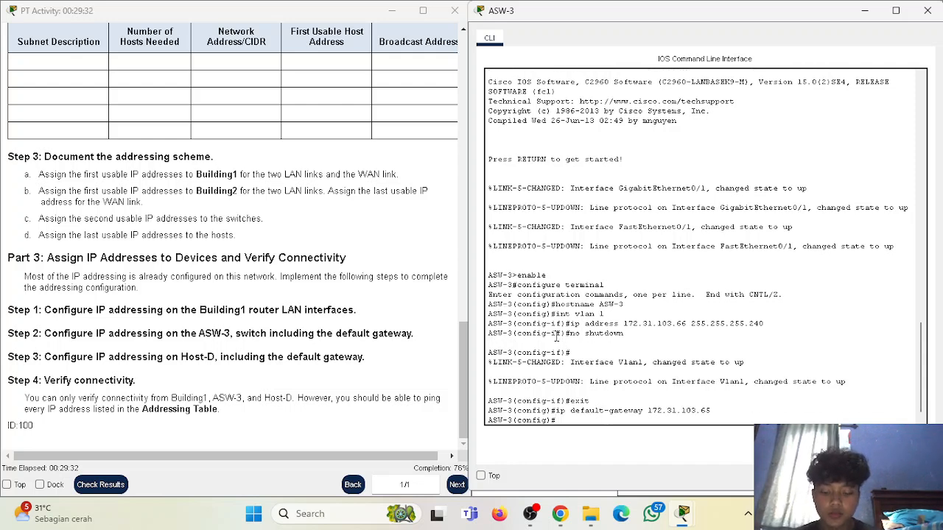
Leave configuration mode on ASW-3 and save its configuration with write memory.
type("end")
key("Return")
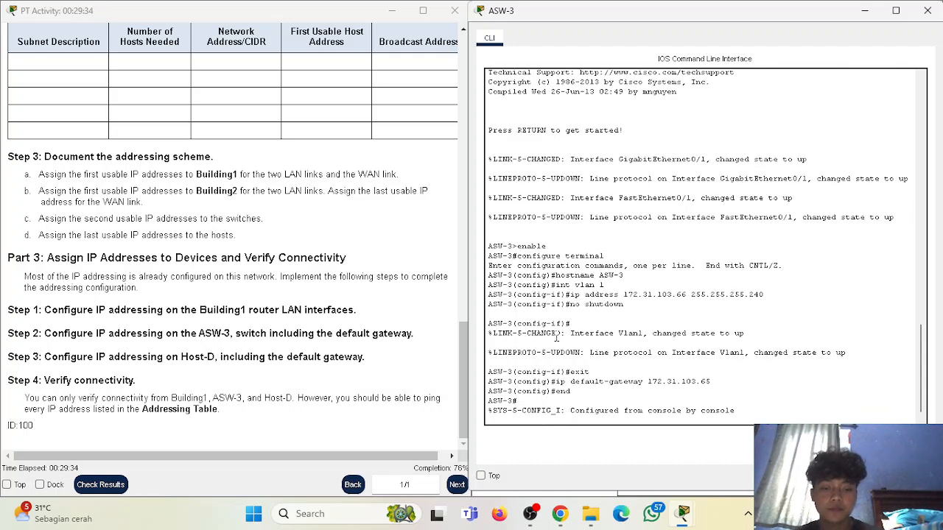
type("write memory")
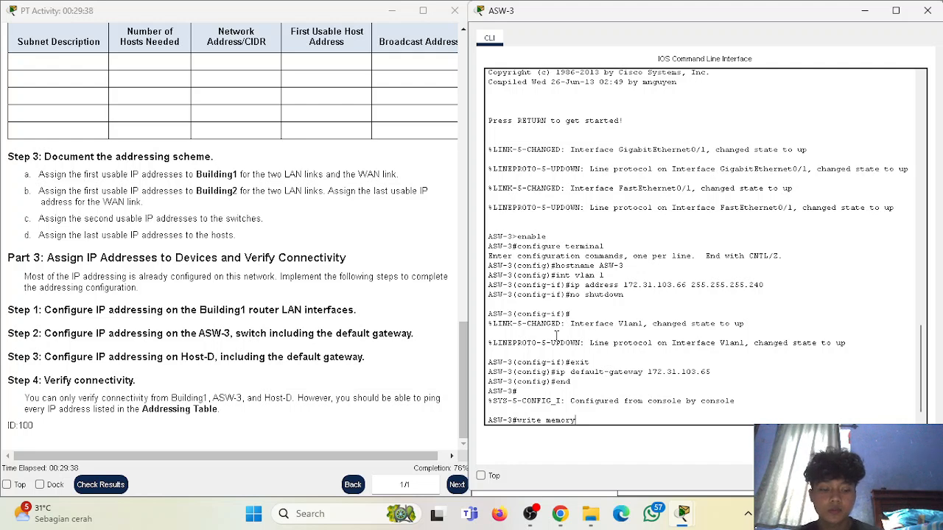
key("Return")
key("Return")
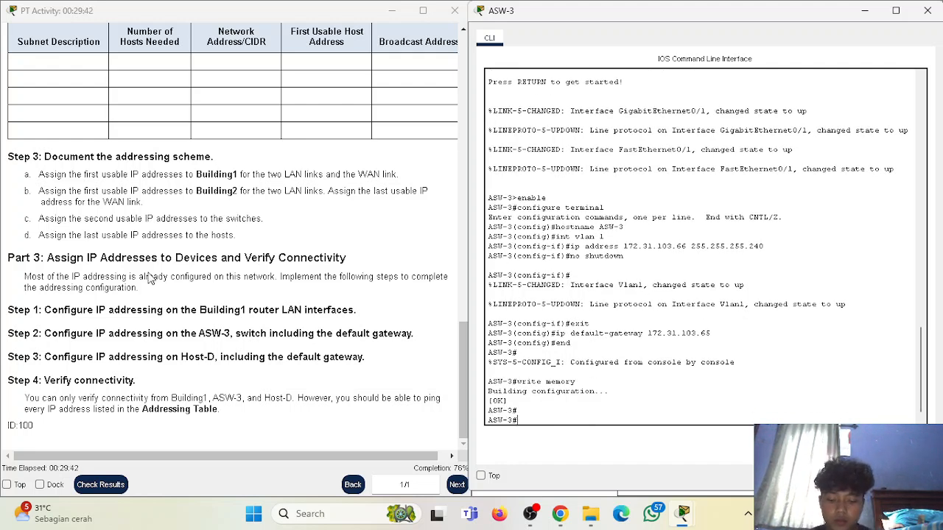
Check the Part 3 instruction for Host-D, close ASW-3's console and open Host-D's IP Configuration.
left_click_drag(7, 357, 108, 359)
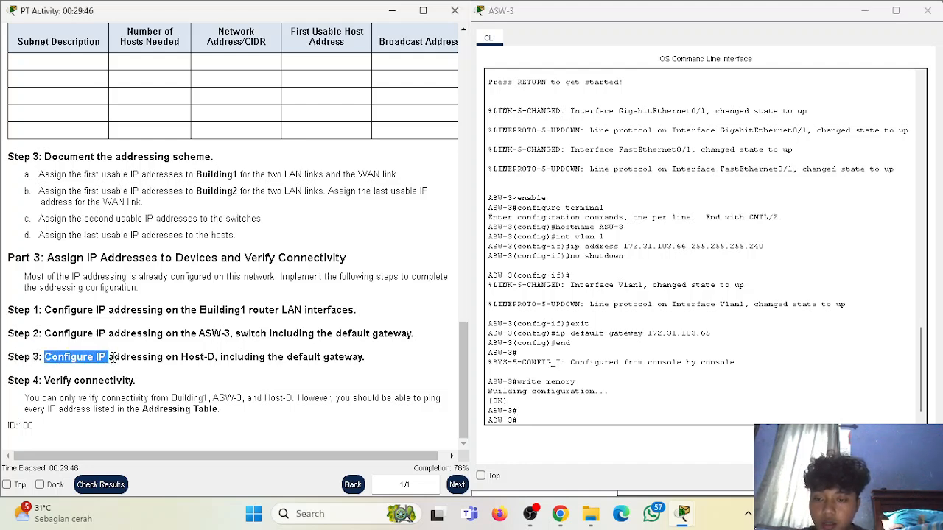
left_click_drag(165, 359, 368, 359)
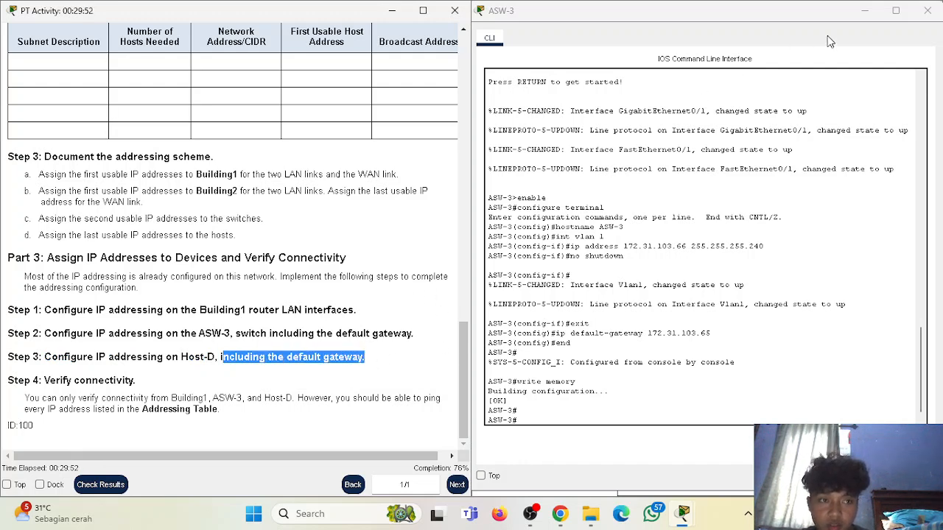
left_click(928, 10)
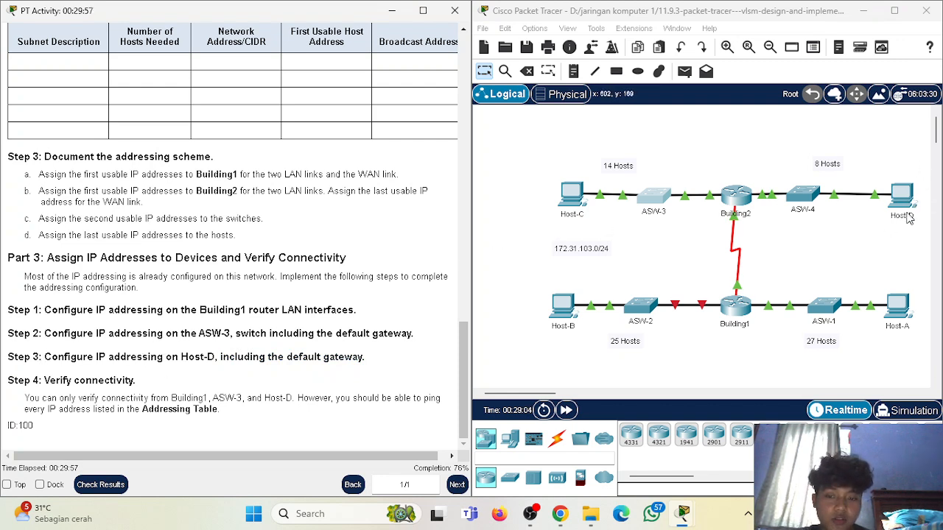
left_click_drag(233, 359, 337, 359)
left_click(355, 360)
left_click(914, 209)
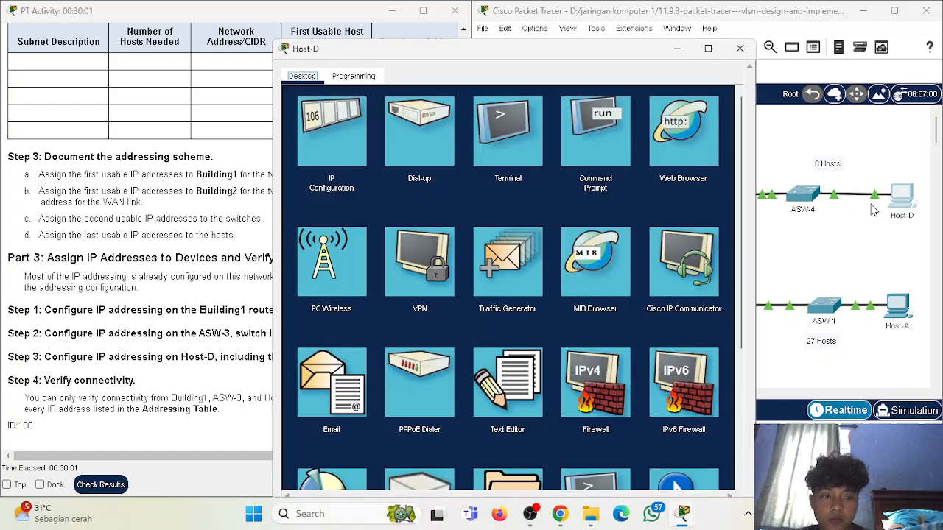
scroll(631, 261, "down", 1)
scroll(569, 244, "down", 2)
scroll(569, 247, "up", 1)
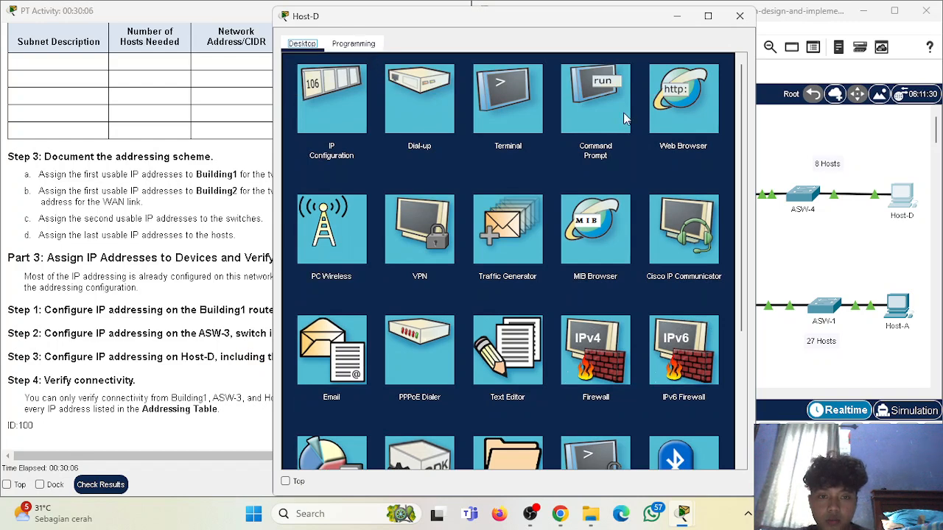
left_click(320, 115)
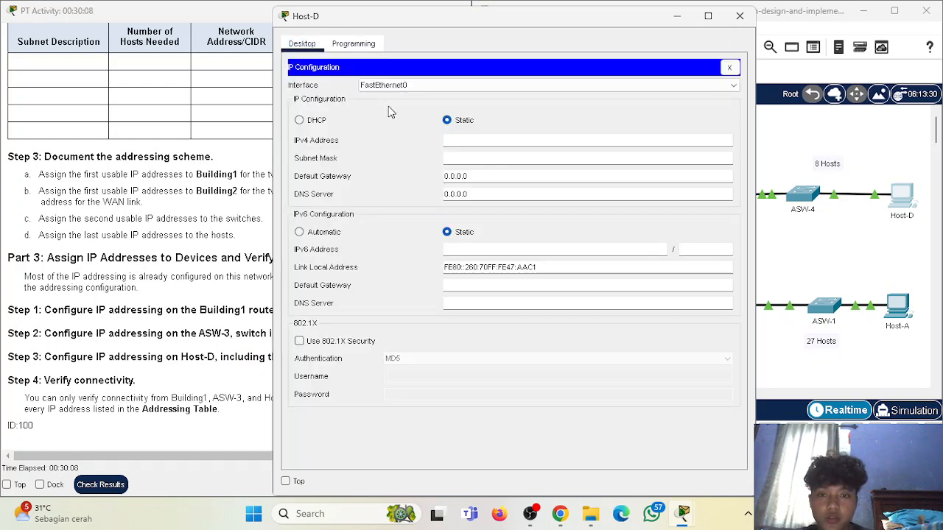
Place Host-D's window beside the instructions, review the addressing requirements and set Host-D's IPv4 address to 172.31.103.94.
left_click(484, 138)
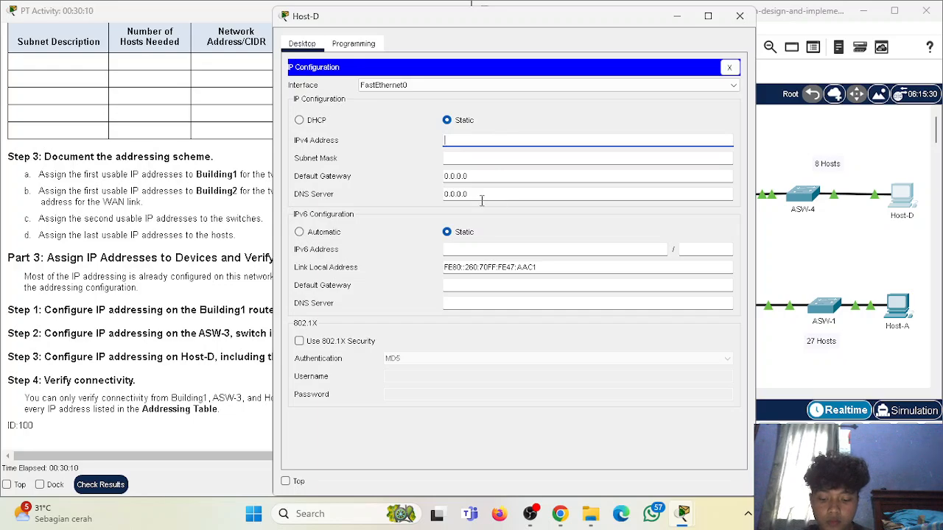
left_click_drag(499, 20, 681, 20)
scroll(227, 134, "up", 20)
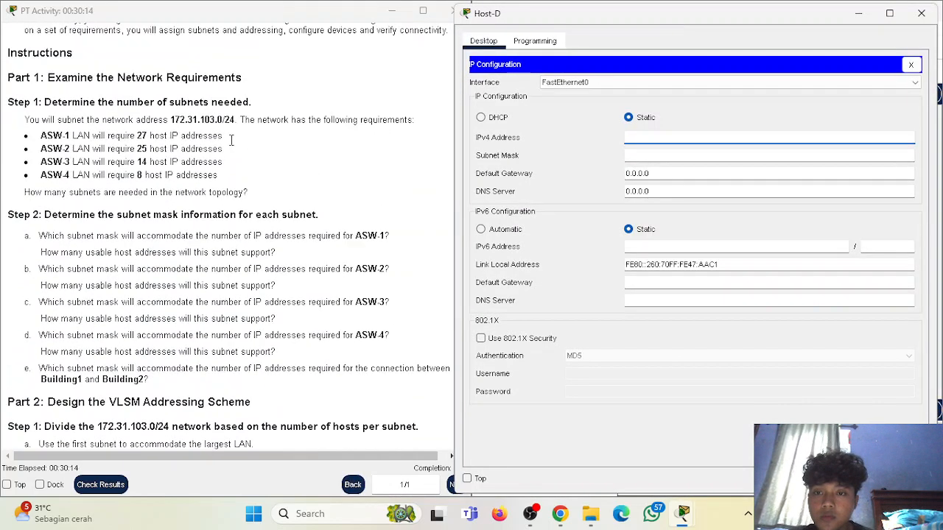
scroll(231, 140, "down", 6)
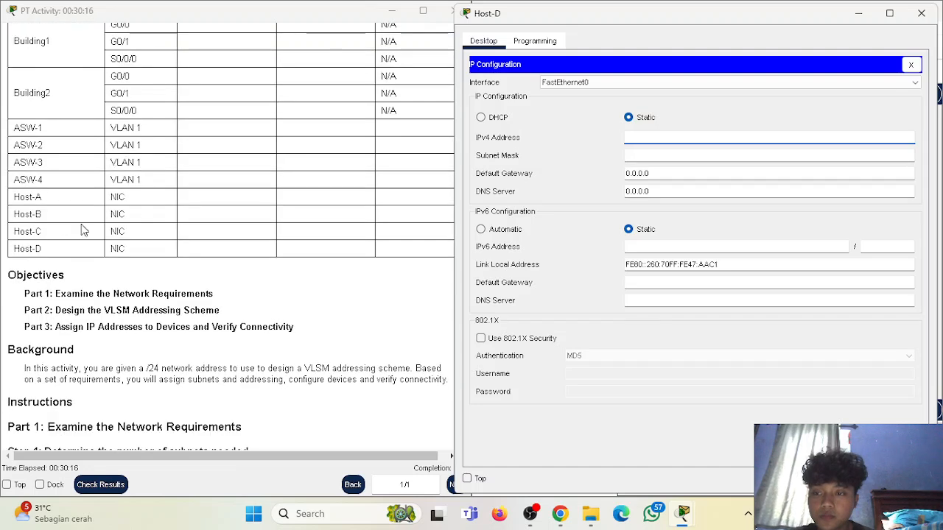
scroll(230, 205, "down", 3)
left_click(654, 139)
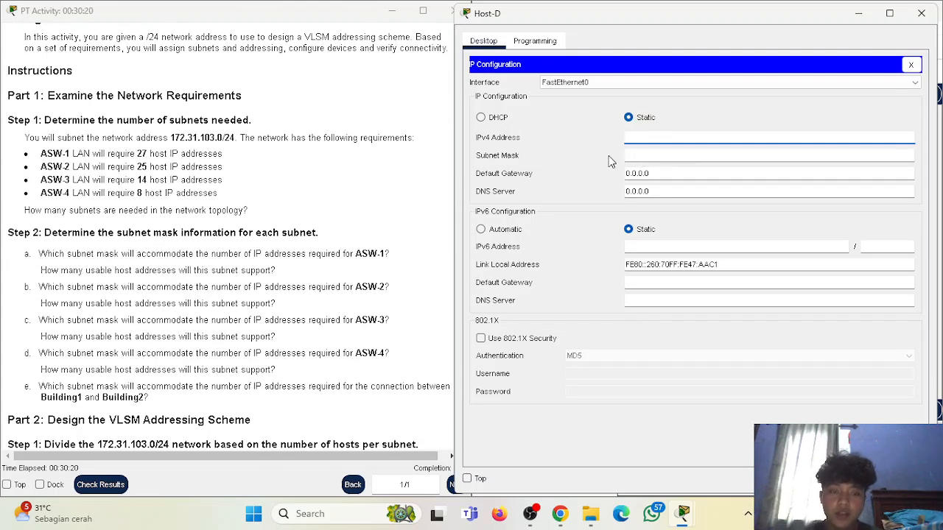
scroll(157, 165, "up", 3)
scroll(157, 165, "down", 10)
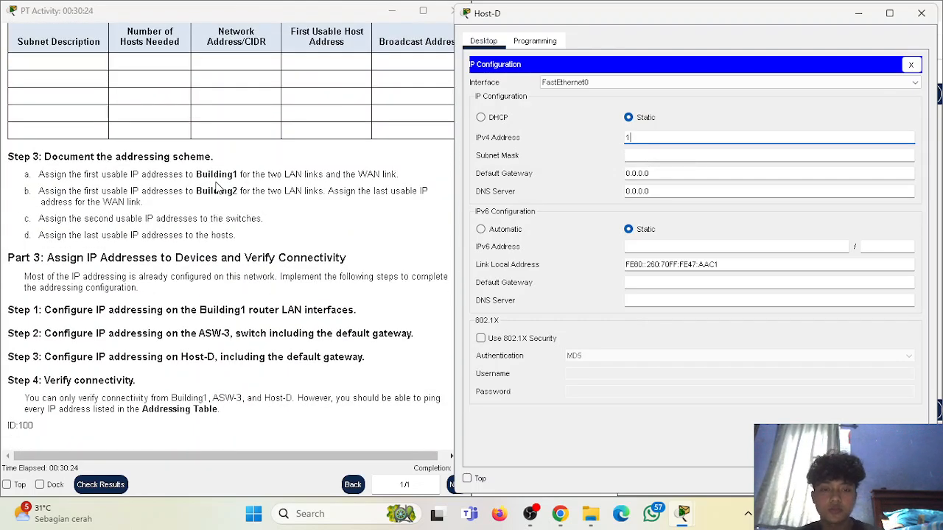
left_click_drag(455, 165, 488, 165)
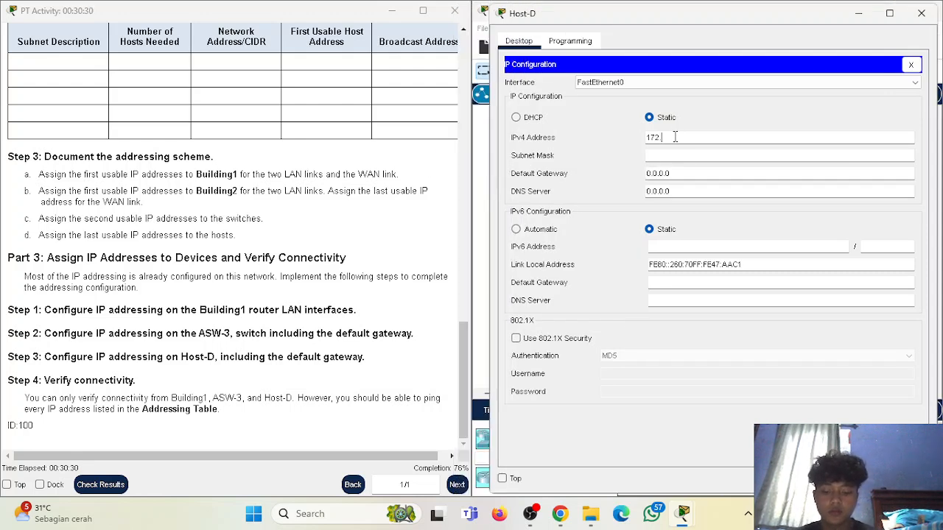
type(".103.94")
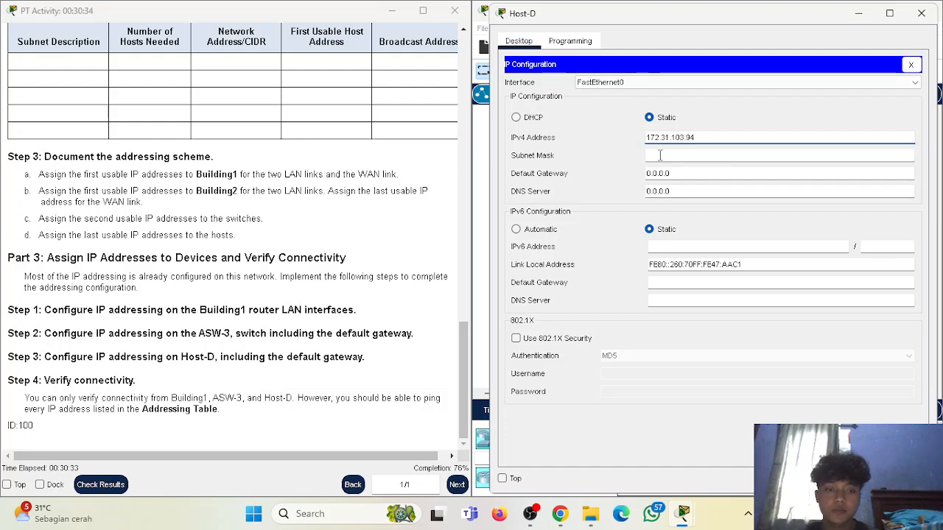
Set Host-D's subnet mask to 255.255.255.240.
left_click(661, 155)
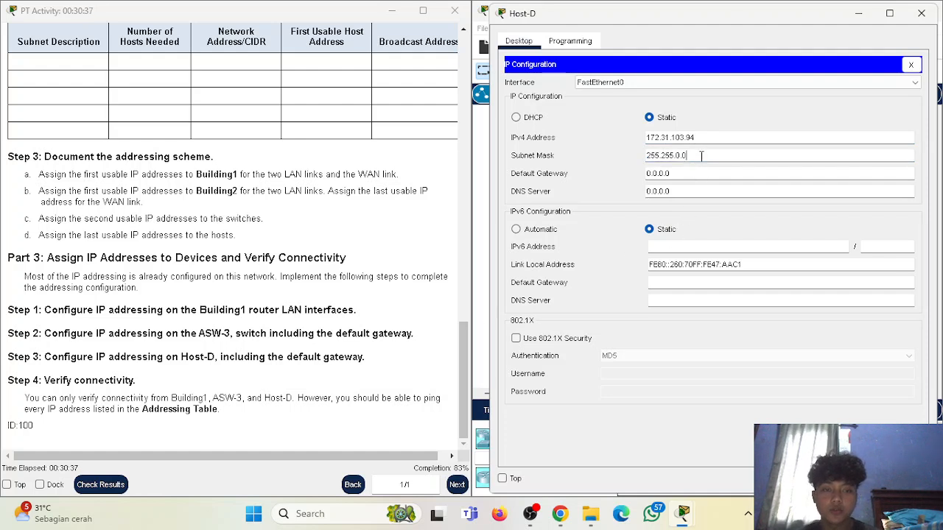
key("BackSpace")
key("BackSpace")
key("BackSpace")
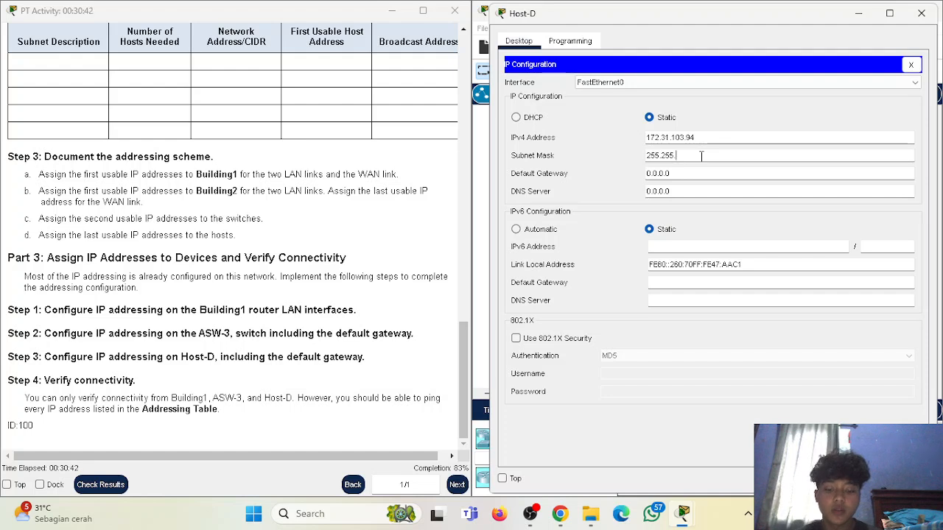
type("25246")
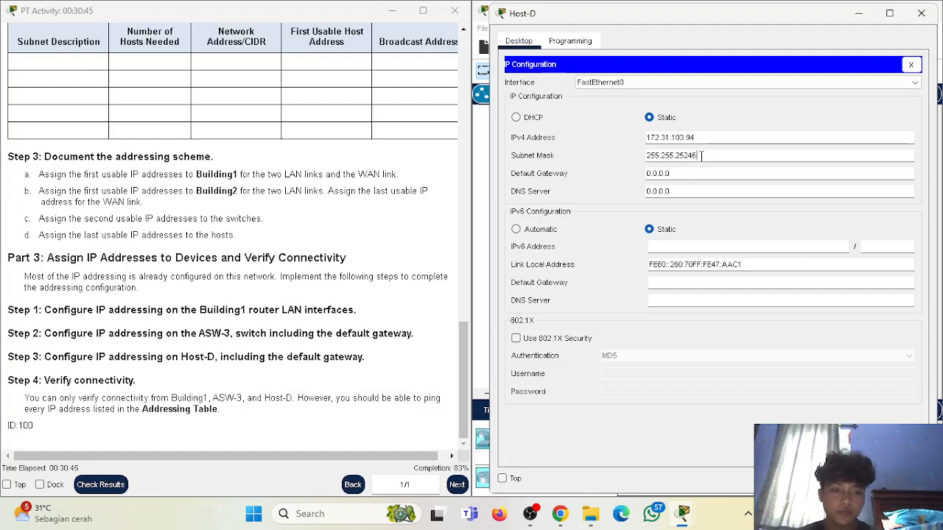
type("5.")
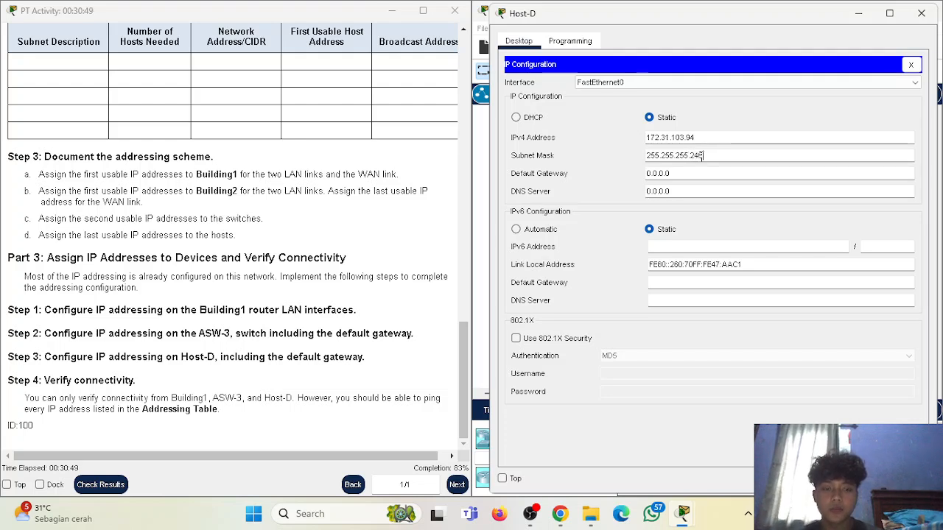
left_click(702, 156)
type("6")
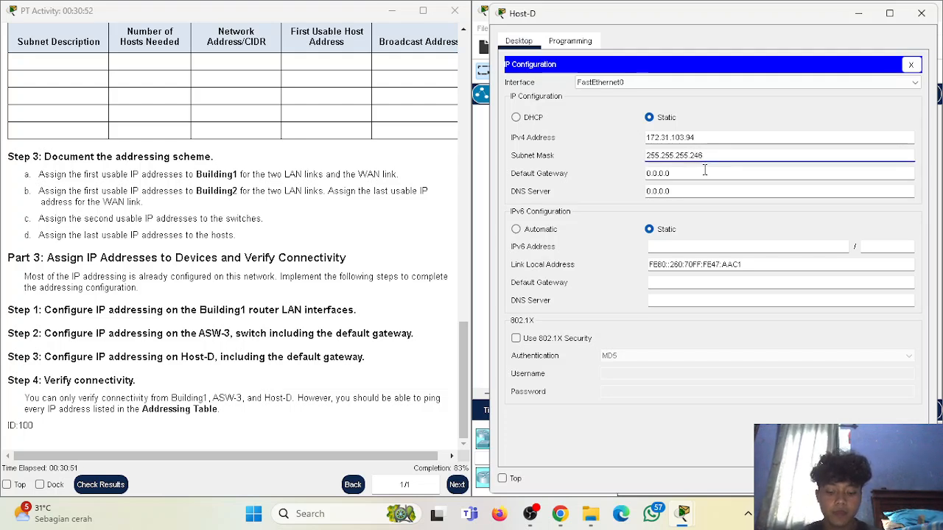
type("0")
scroll(274, 239, "up", 10)
scroll(274, 239, "down", 10)
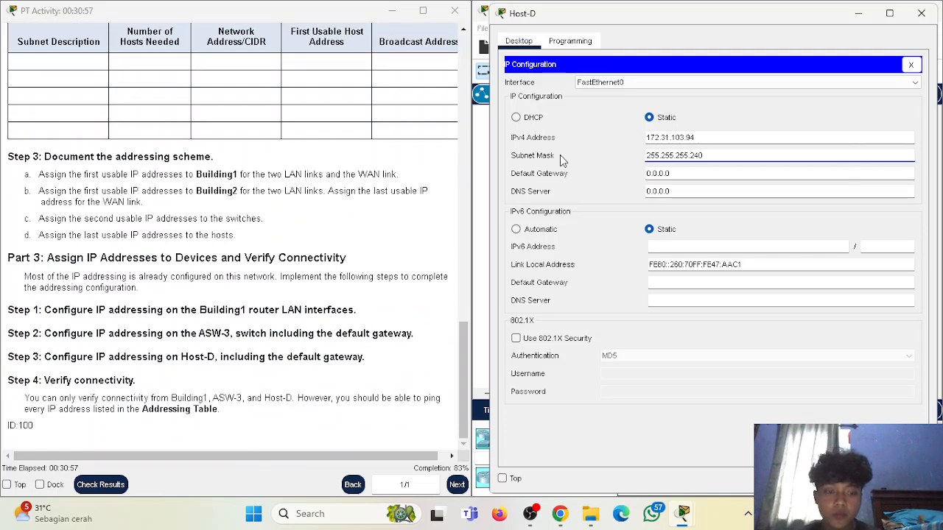
Set Host-D's default gateway to 172.31.103.81 and close its configuration window.
left_click(716, 175)
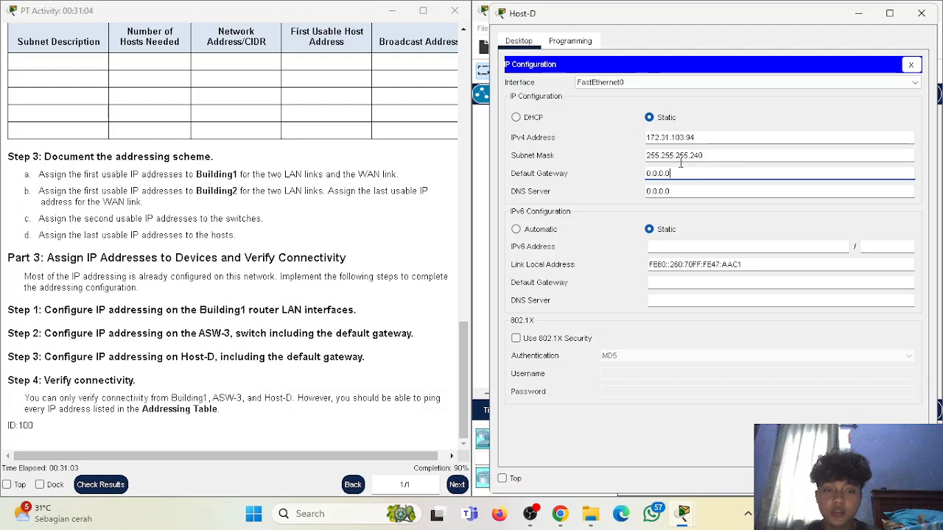
key("BackSpace")
key("BackSpace")
key("BackSpace")
key("BackSpace")
key("BackSpace")
key("BackSpace")
key("BackSpace")
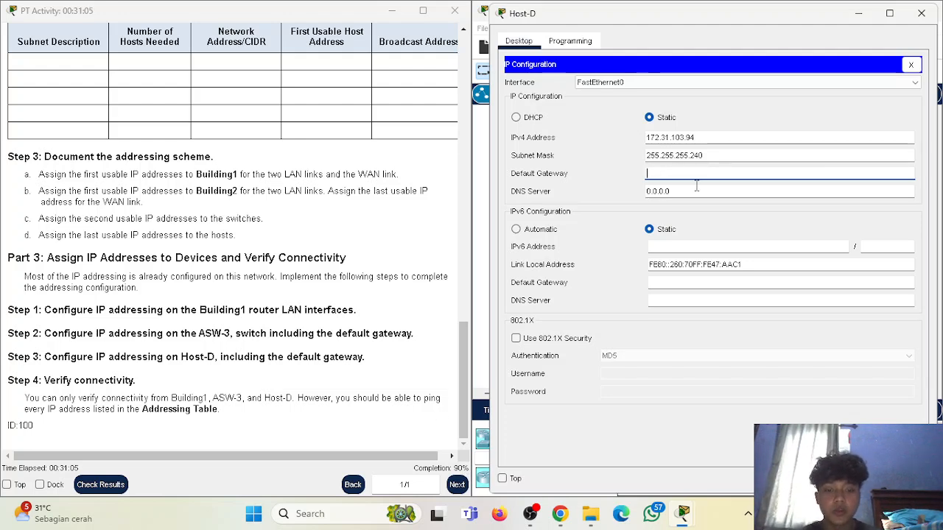
type("172")
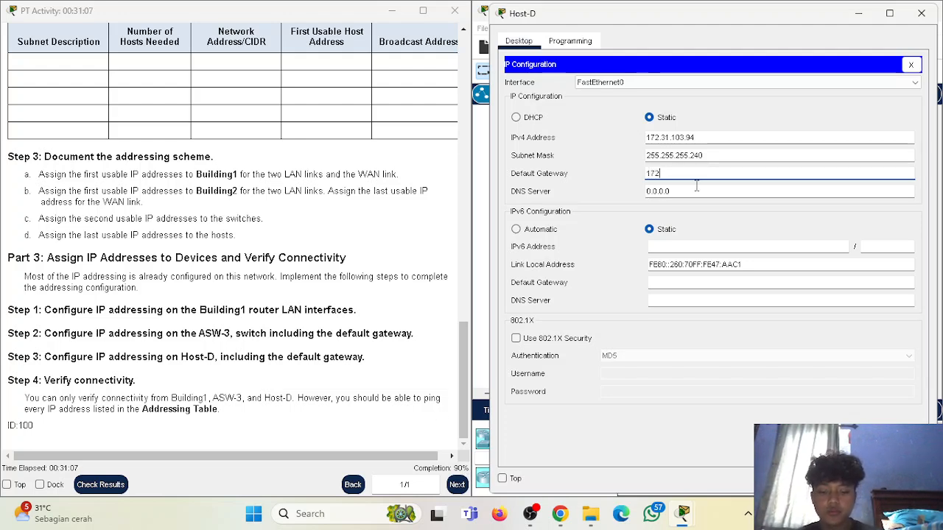
type(".31.103.81")
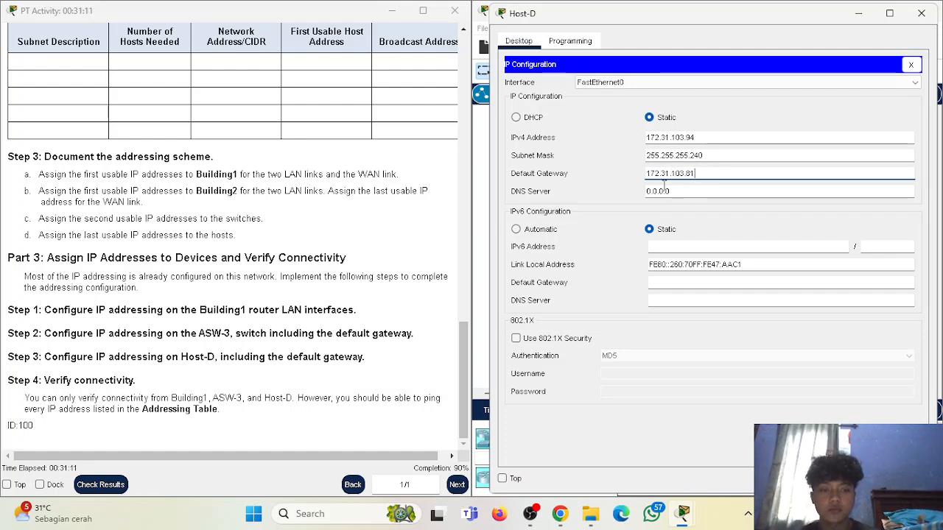
left_click(565, 175)
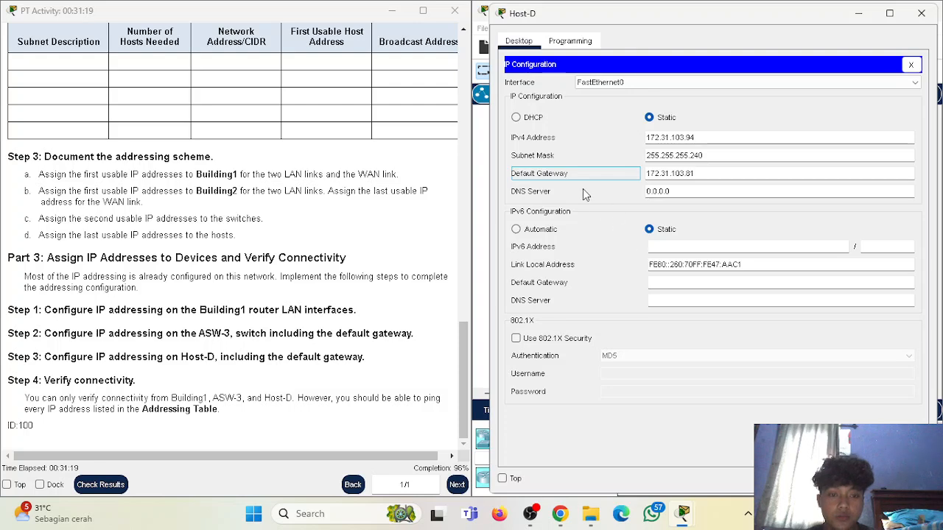
left_click(920, 14)
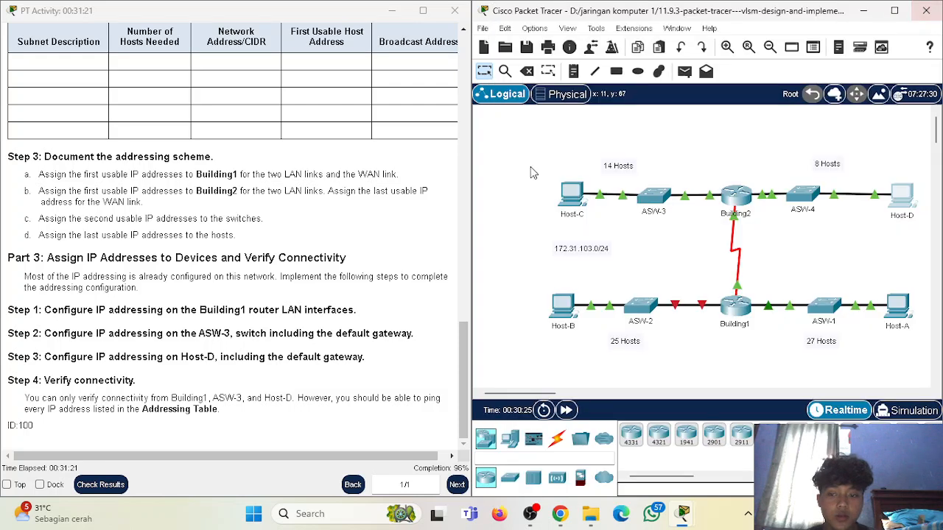
Read the Part 3 Step 4 connectivity instructions and open Building1's console beside them.
left_click_drag(9, 380, 130, 380)
left_click_drag(26, 398, 399, 398)
left_click(270, 393)
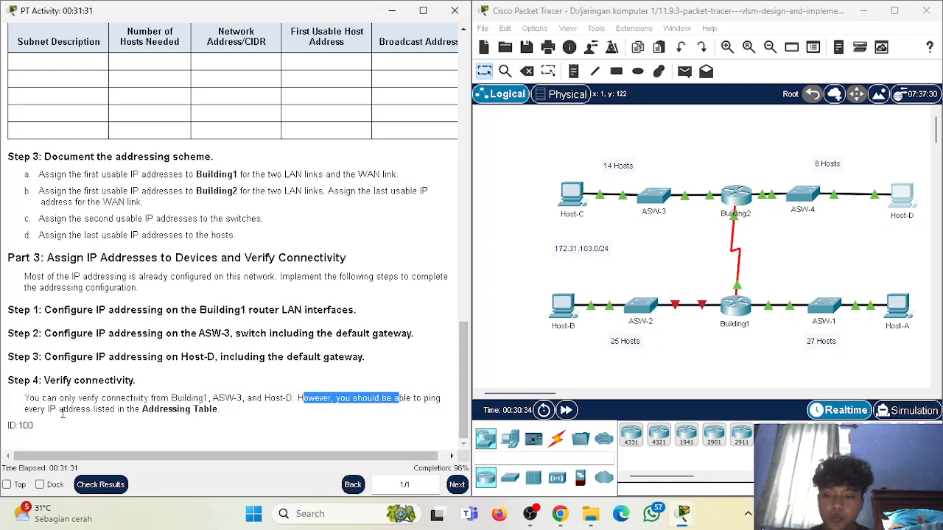
left_click(129, 423)
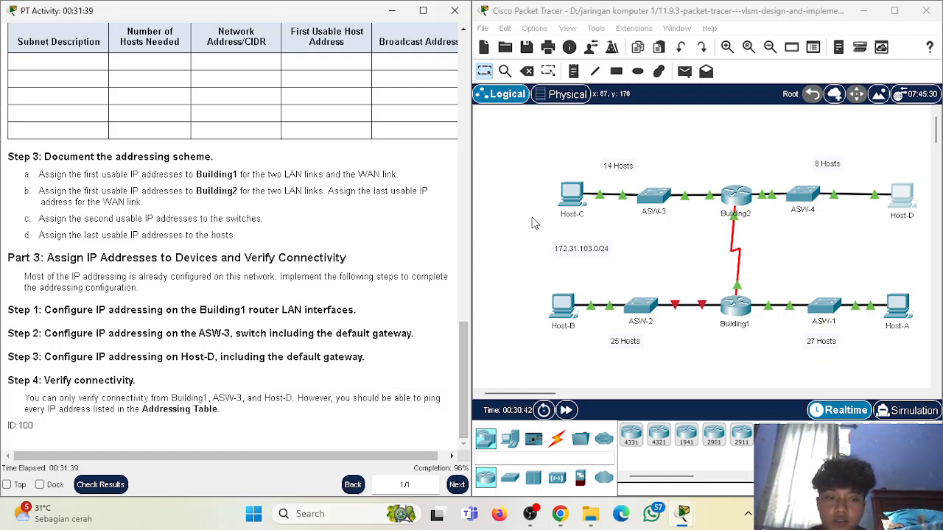
left_click(731, 309)
left_click(433, 423)
left_click_drag(534, 25, 720, 21)
left_click_drag(457, 190, 483, 191)
key("Return")
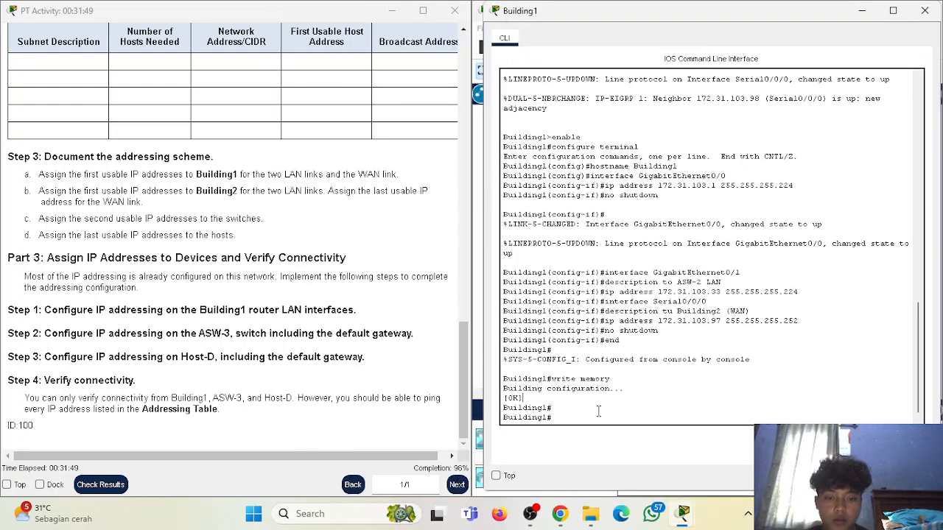
Display Building1's interface summary with show ip interface brief.
type("show")
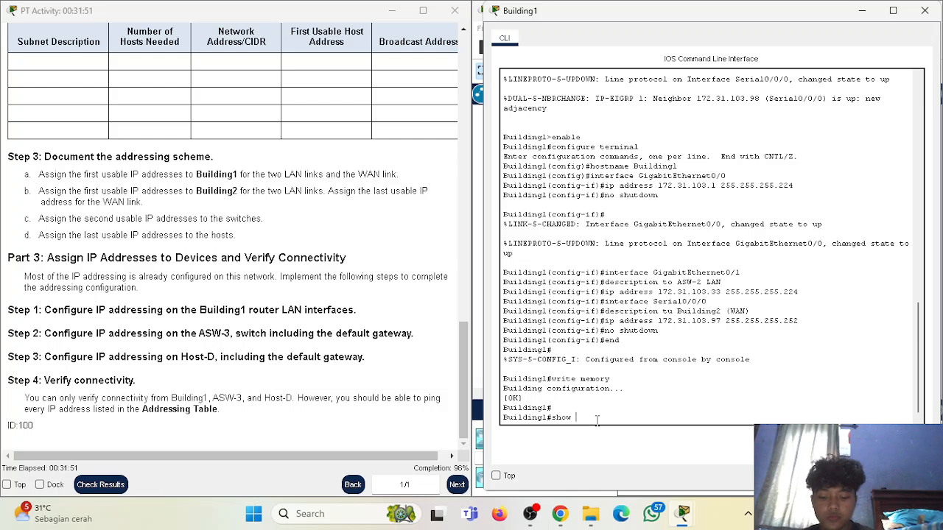
type(" ip inte")
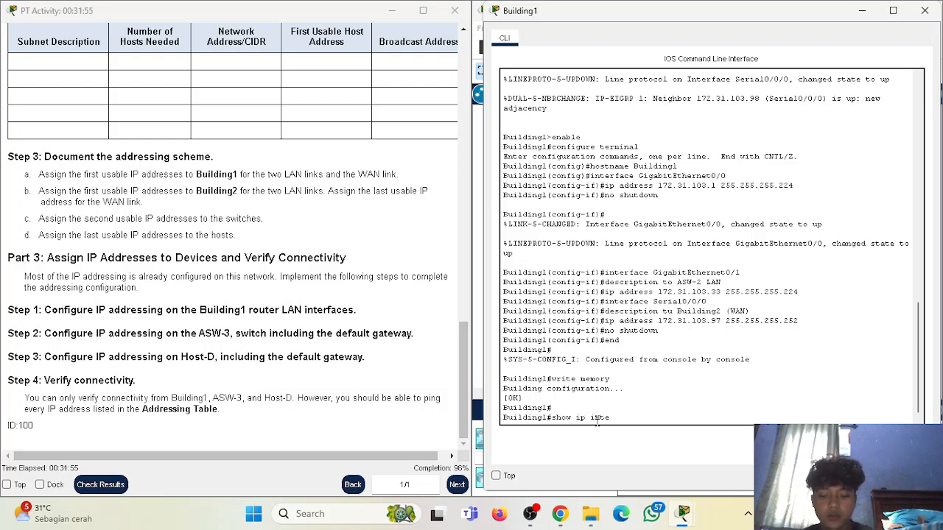
type("rface brie")
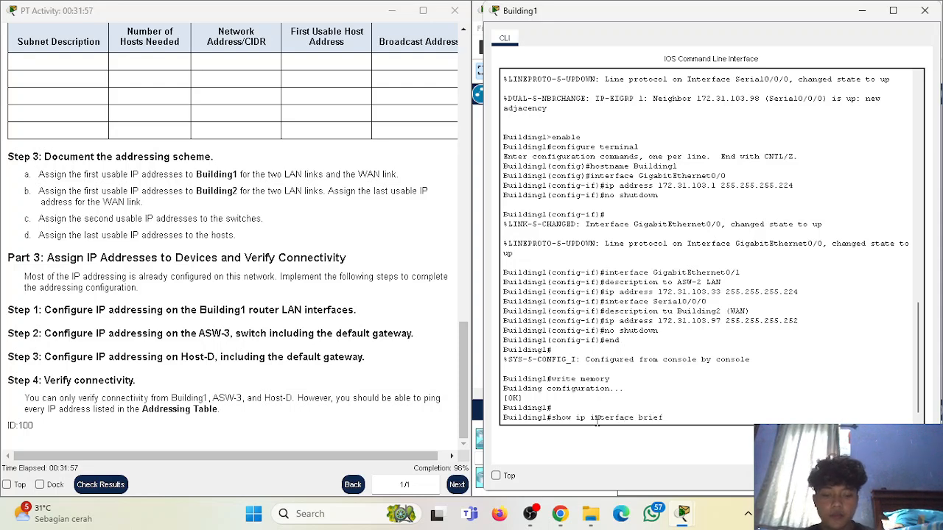
type("f")
key("Return")
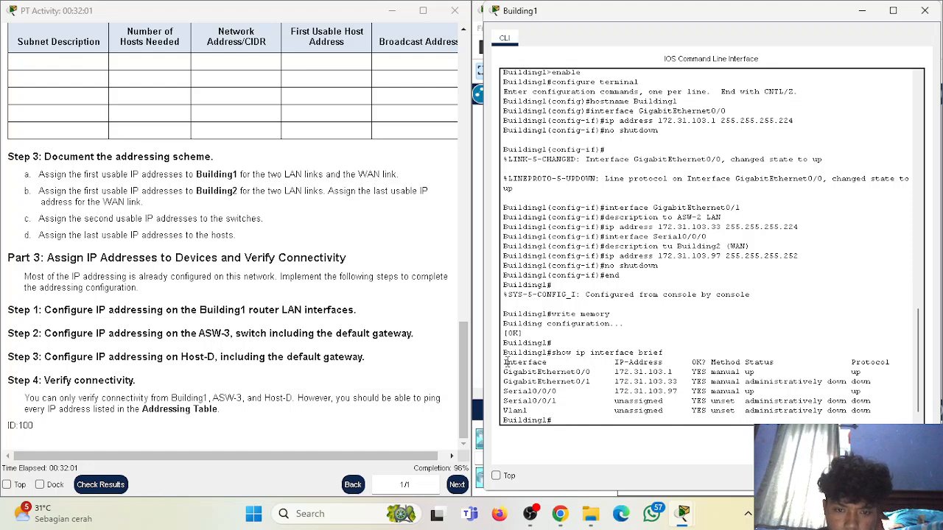
Examine the interface names, IP addresses, method, status and protocol columns in Building1's interface summary.
left_click_drag(504, 363, 559, 406)
left_click(633, 380)
left_click_drag(617, 372, 676, 394)
left_click_drag(615, 400, 669, 413)
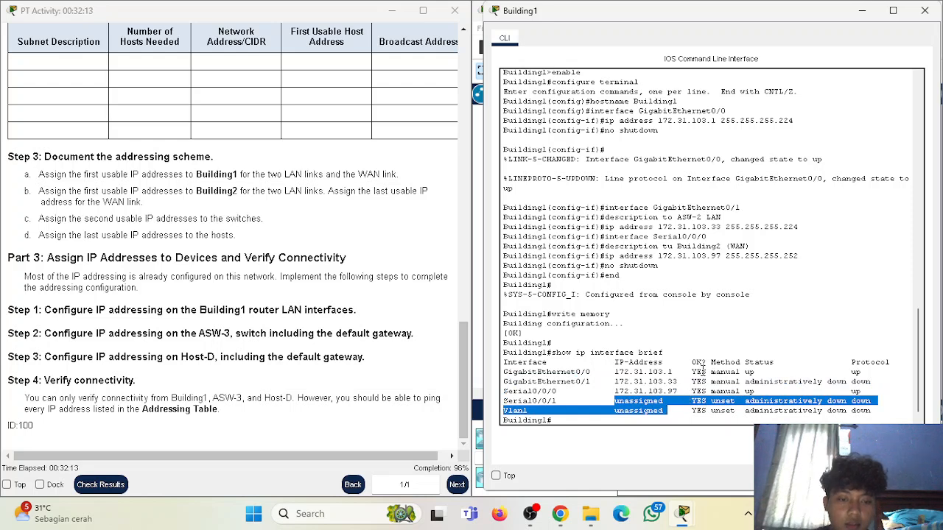
left_click_drag(707, 391, 573, 410)
left_click(717, 364)
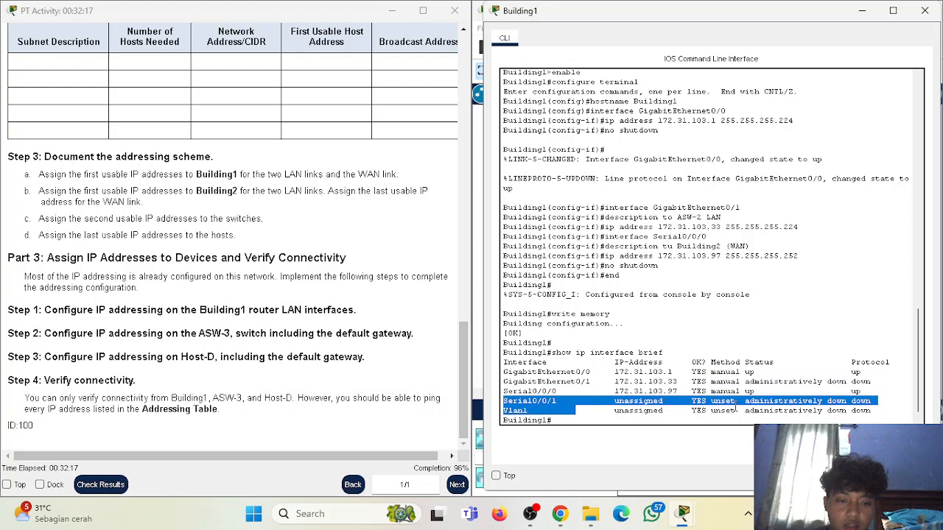
left_click(755, 362)
left_click_drag(751, 362, 822, 383)
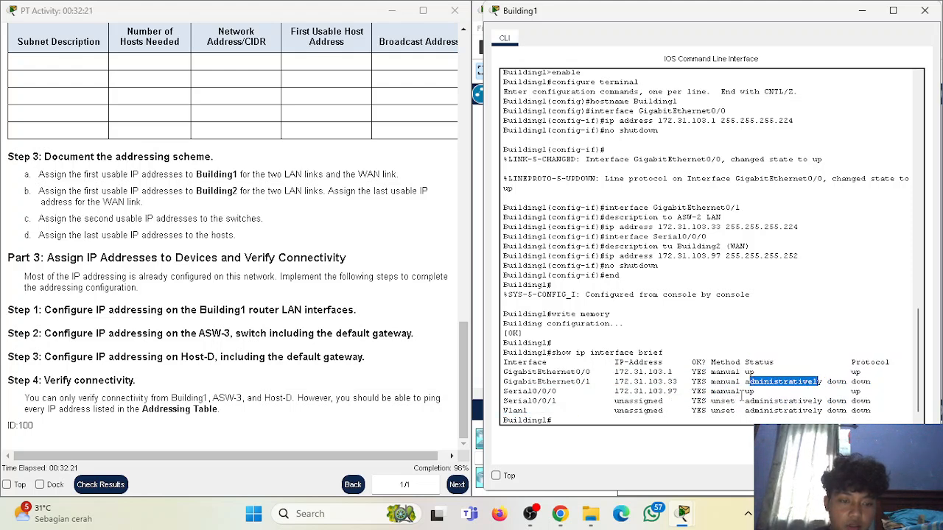
left_click_drag(748, 392, 754, 392)
left_click_drag(866, 372, 873, 403)
Display Building1's routing table with show ip route and review its entries.
left_click(606, 418)
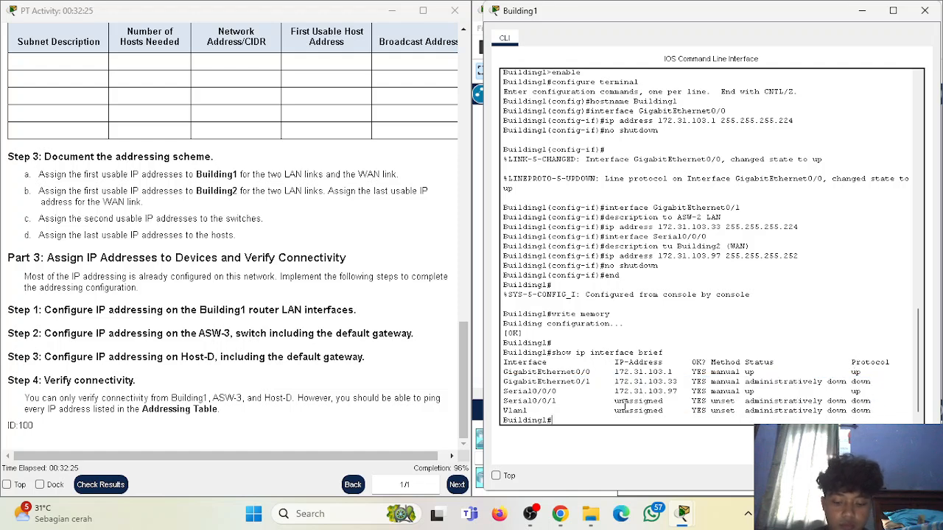
type("show")
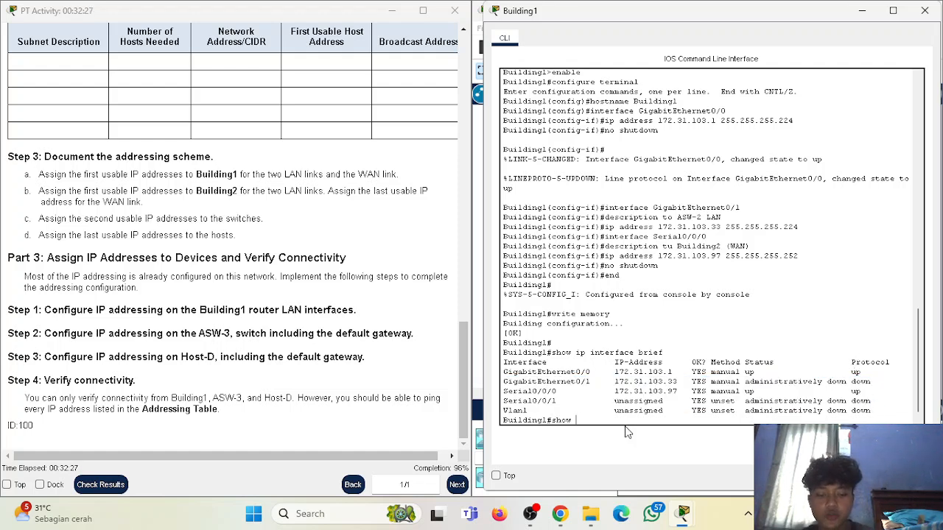
type(" ip route")
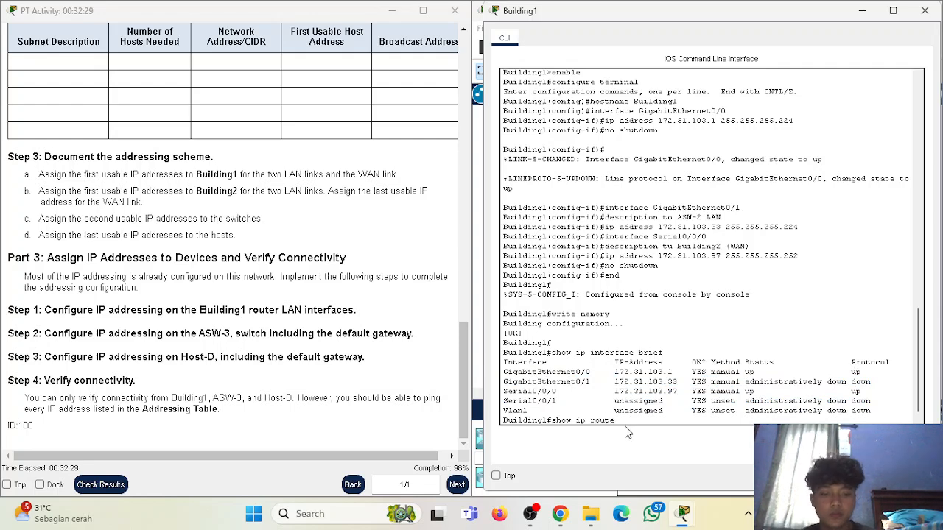
key("Return")
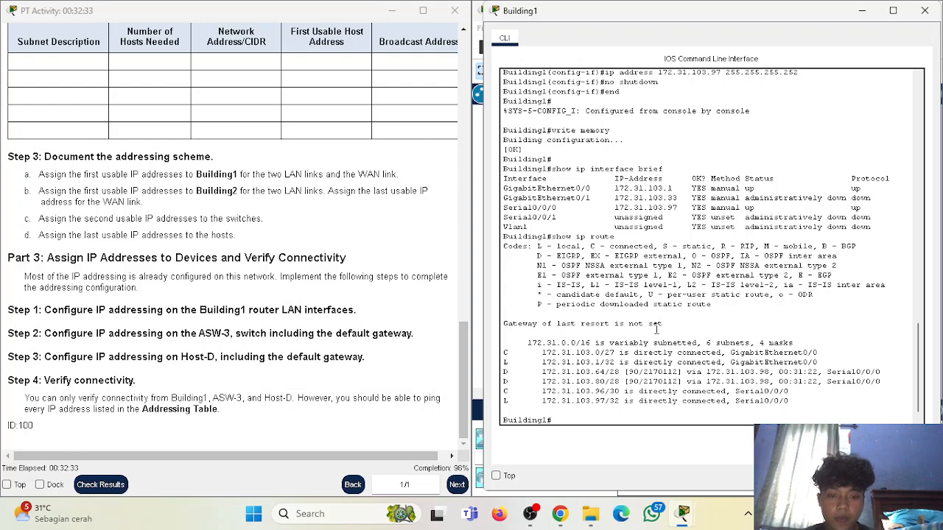
scroll(695, 306, "down", 1)
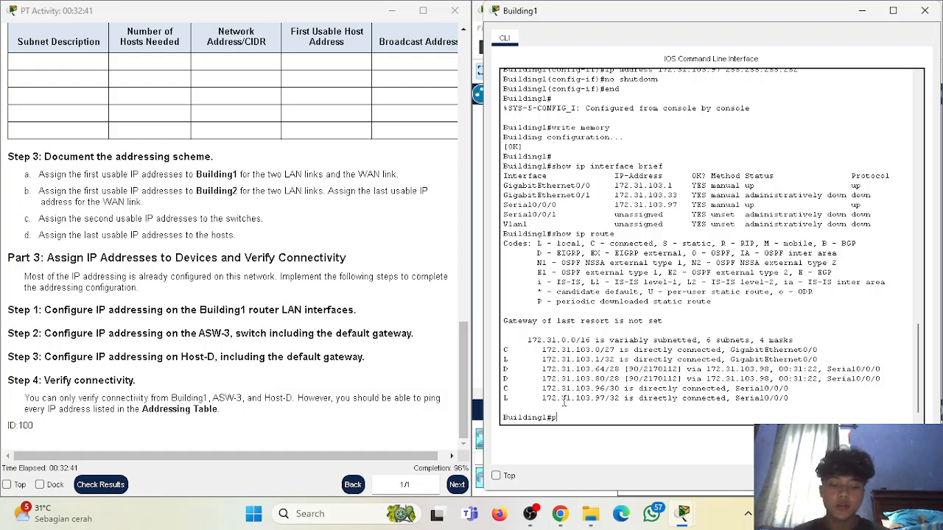
Ping Host-D at 172.31.103.94 from Building1 and check the success rate.
type("172.1")
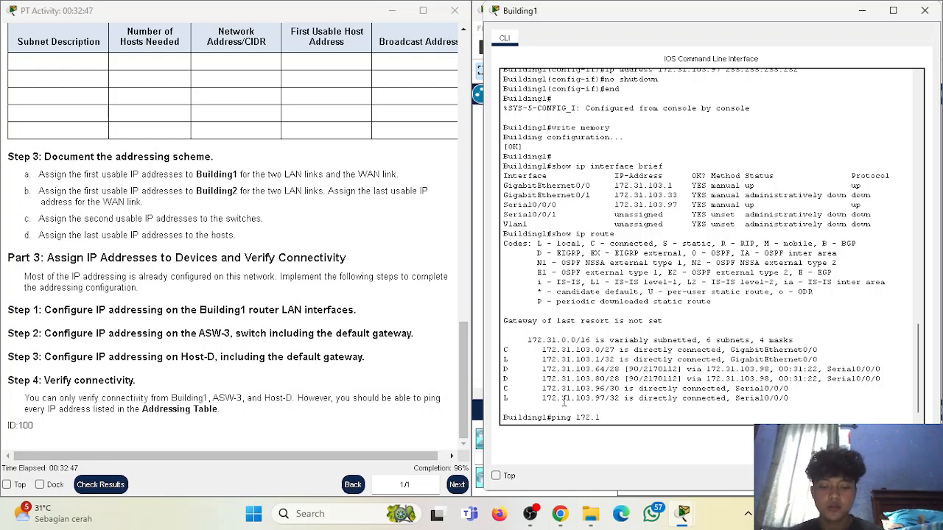
key("BackSpace")
type("31.103.")
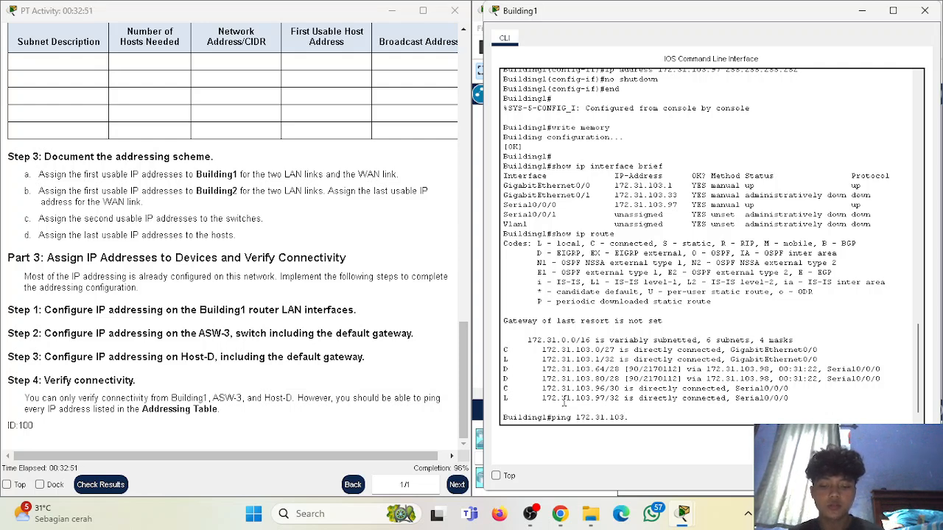
type("94")
key("Return")
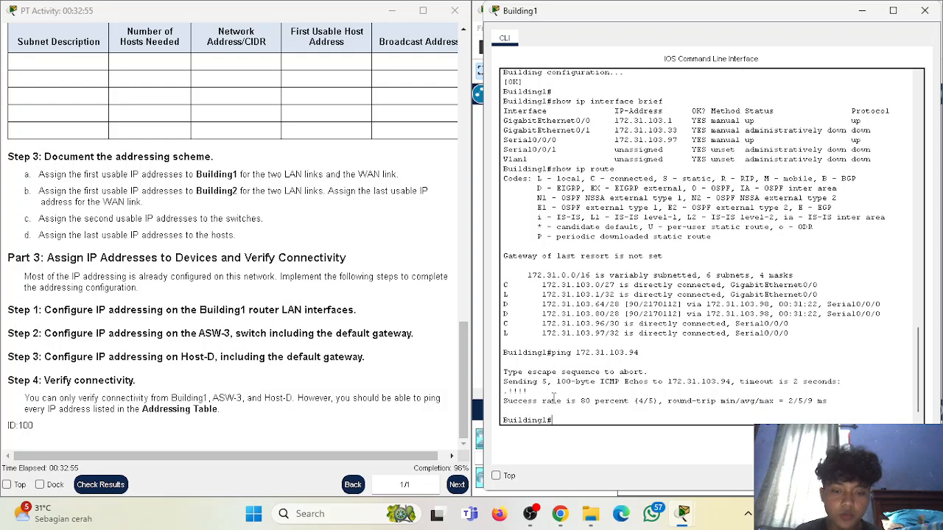
left_click_drag(580, 401, 628, 398)
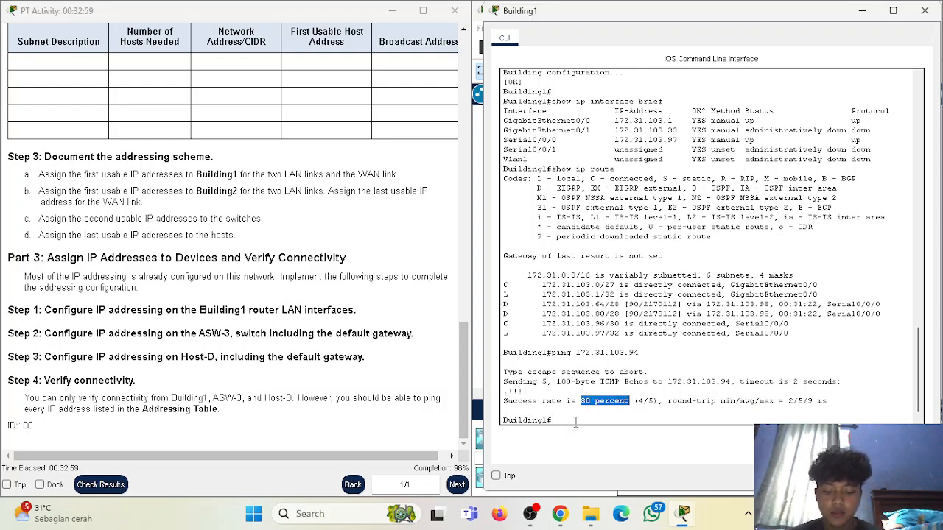
Ping ASW-3's default gateway at 172.31.103.65 from Building1.
key("Up")
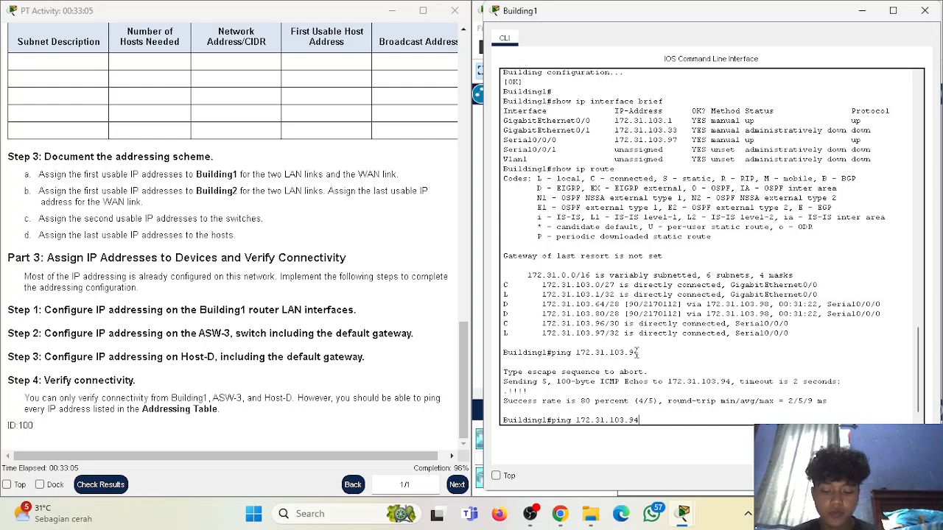
key("BackSpace")
key("BackSpace")
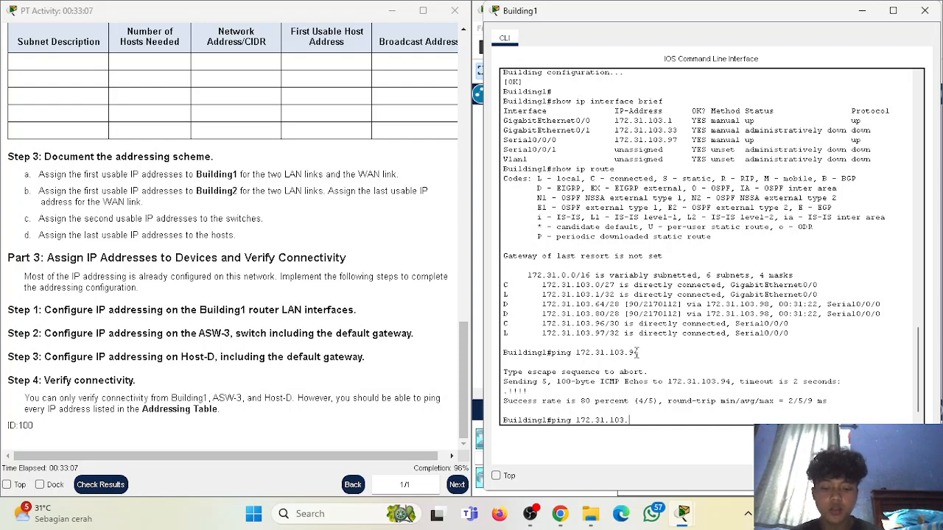
type("65")
key("Return")
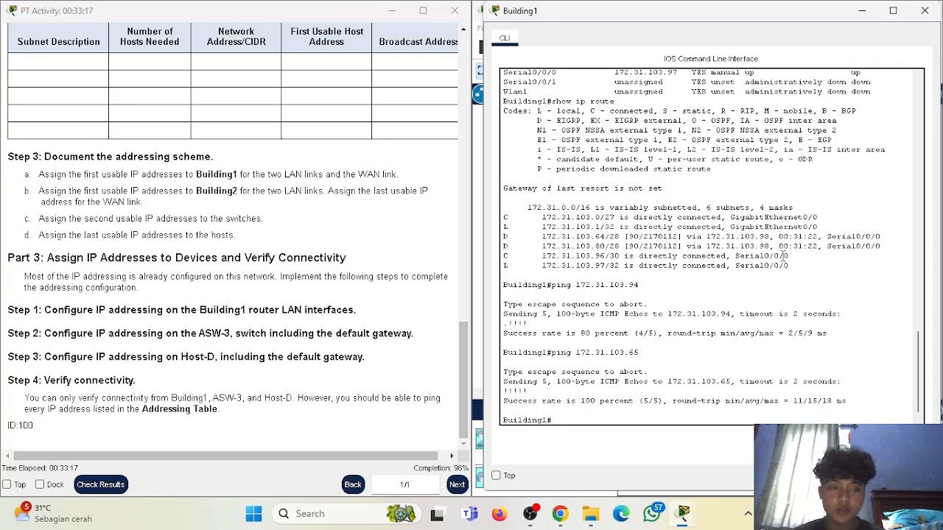
Close Building1's console and open ASW-3's command line beside the activity instructions.
left_click(925, 11)
left_click(654, 193)
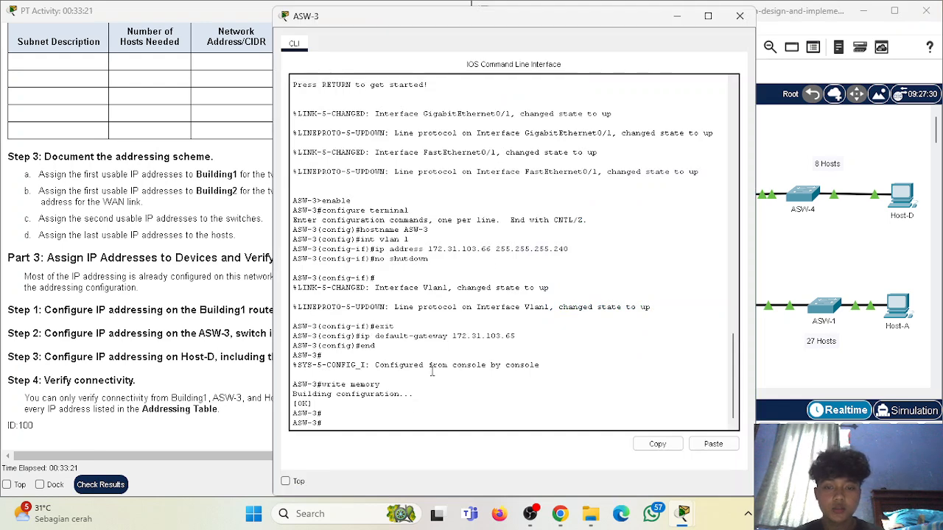
left_click_drag(595, 22, 783, 7)
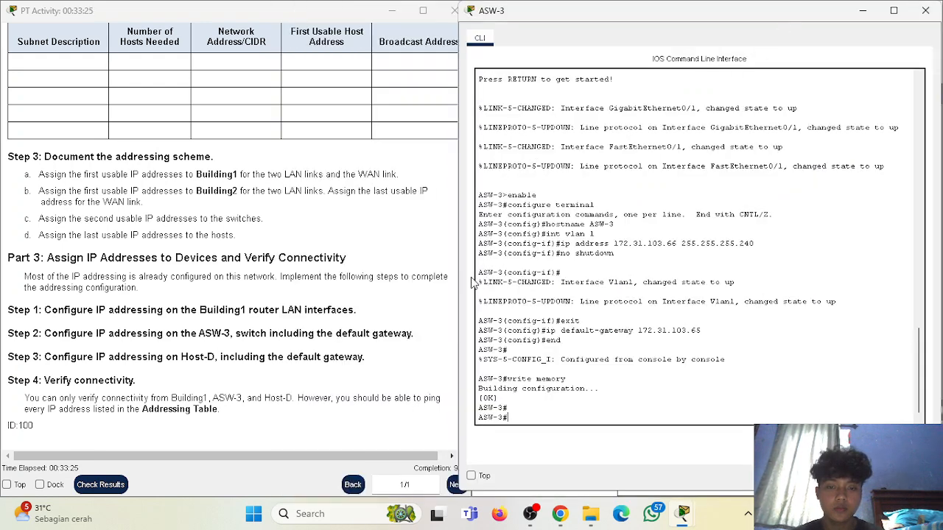
left_click_drag(458, 279, 473, 275)
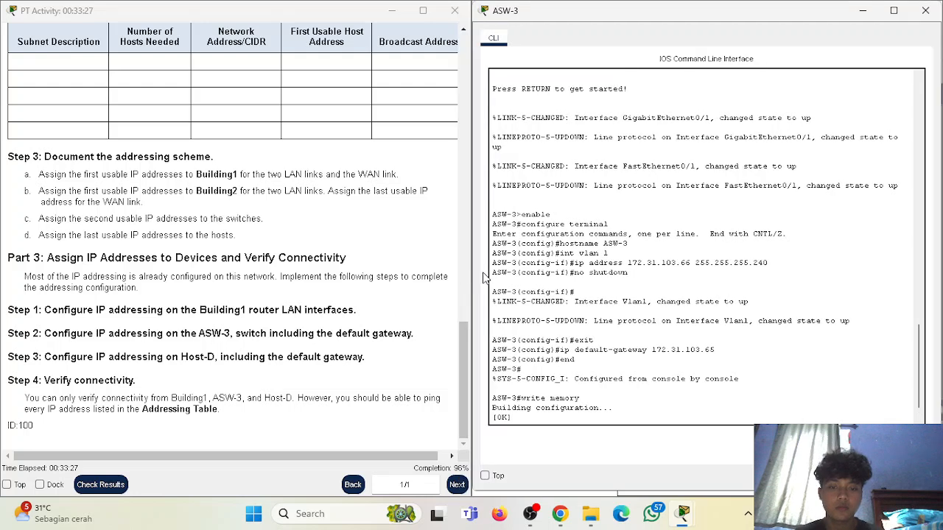
key("Return")
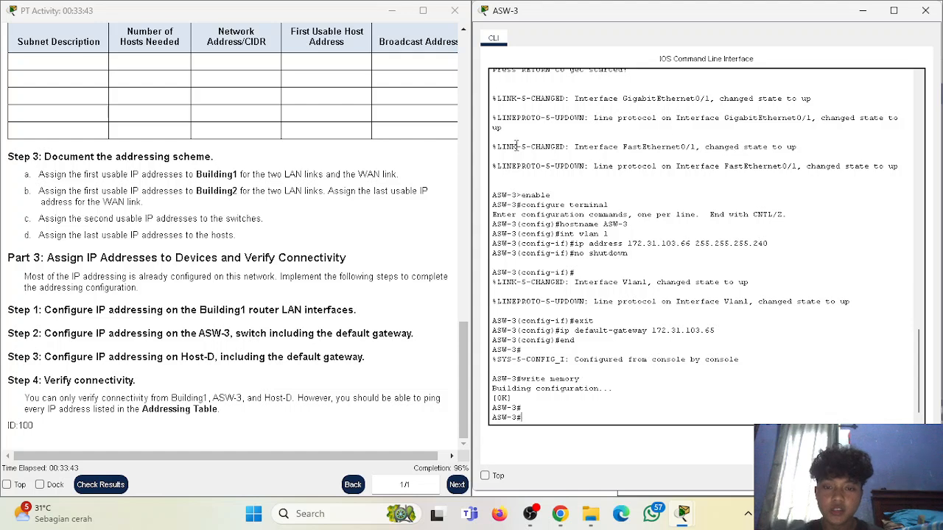
Ping Building1's GigabitEthernet0/0 address 172.31.103.1 from ASW-3.
type("ping")
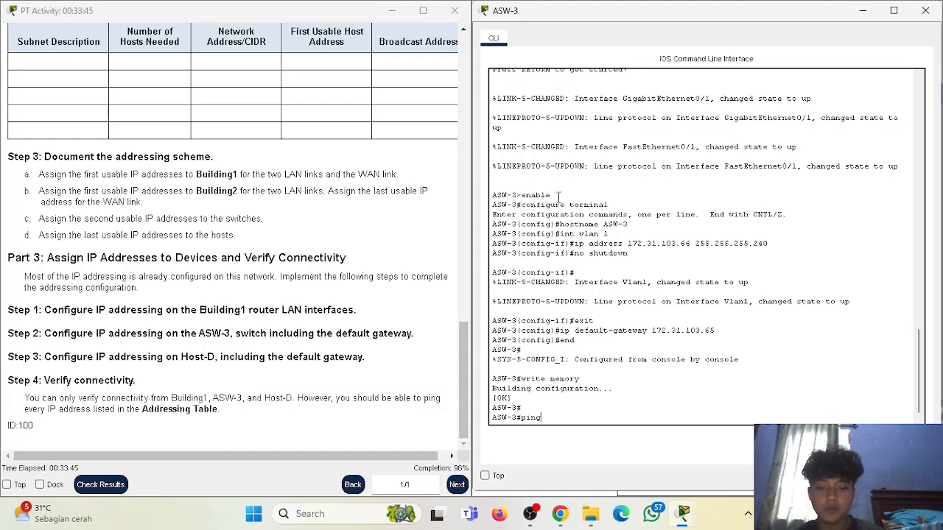
type(" Build")
key("BackSpace")
key("BackSpace")
key("BackSpace")
key("BackSpace")
key("BackSpace")
key("BackSpace")
key("BackSpace")
key("BackSpace")
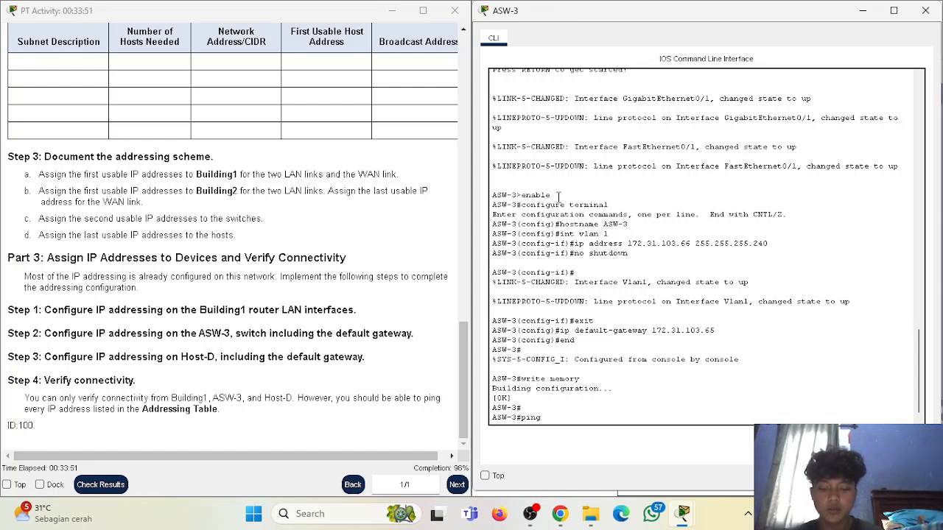
type("172.31.103")
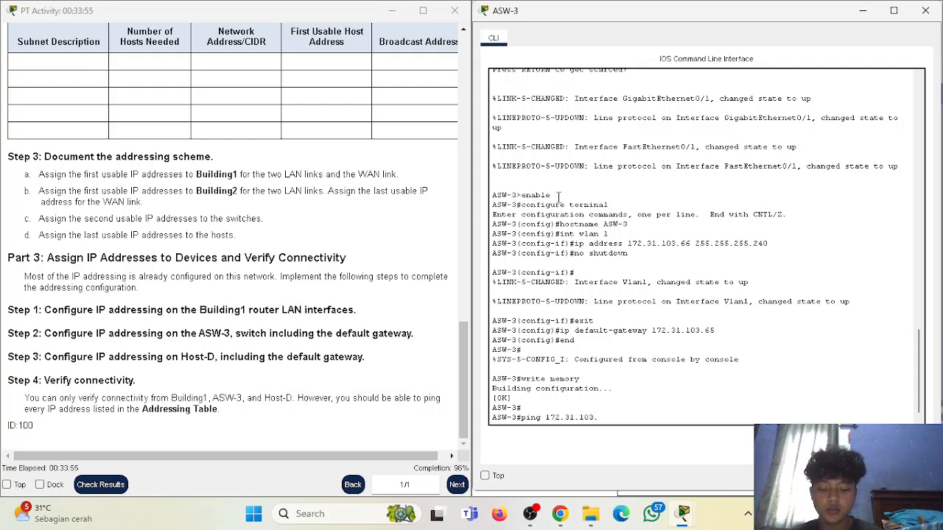
type(".1")
key("Return")
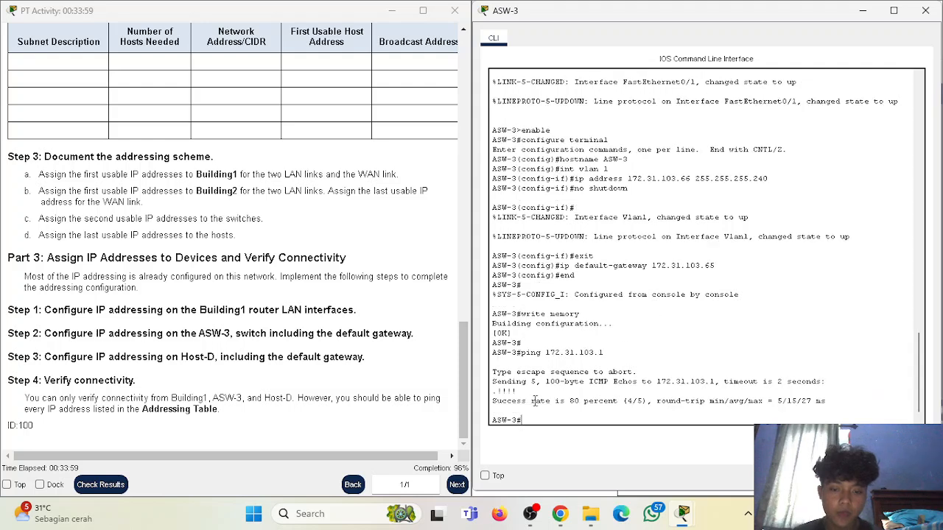
Ping 172.31.103.78 from ASW-3, and close the switch's console.
key("Up")
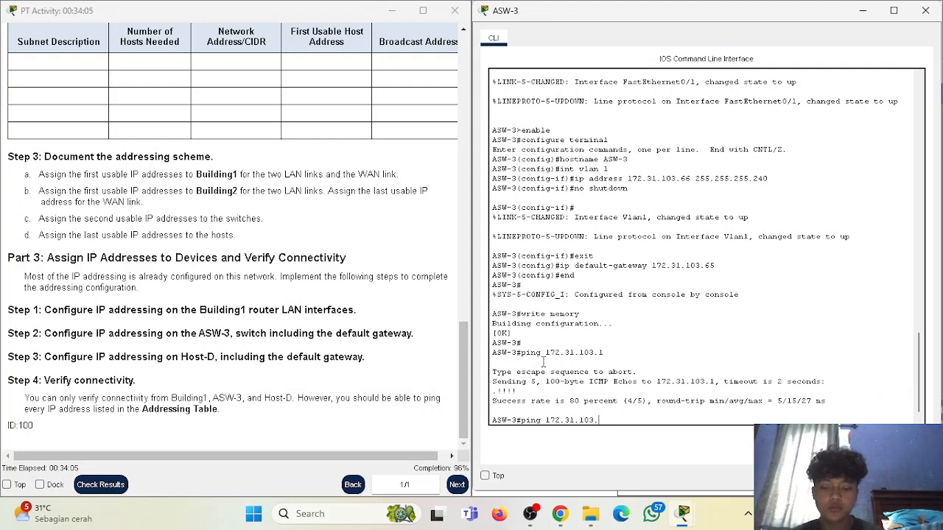
type("78")
key("Return")
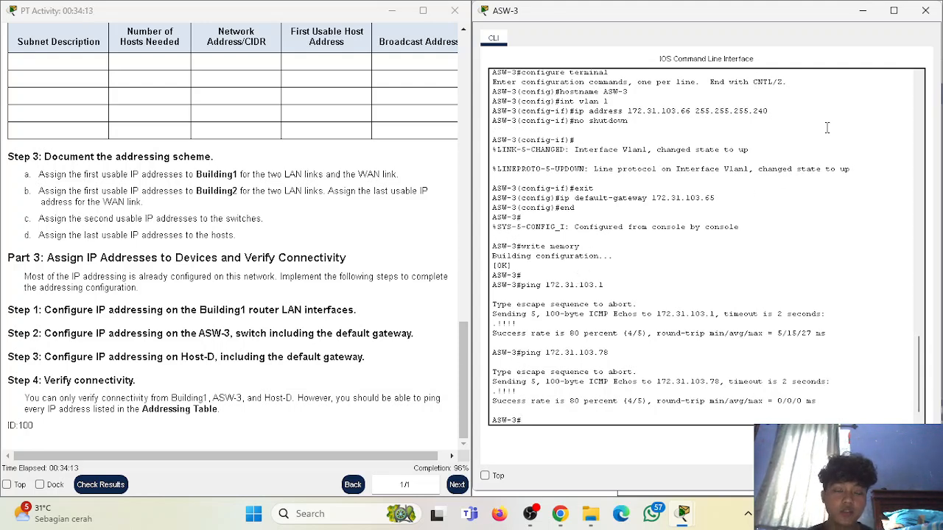
left_click(926, 11)
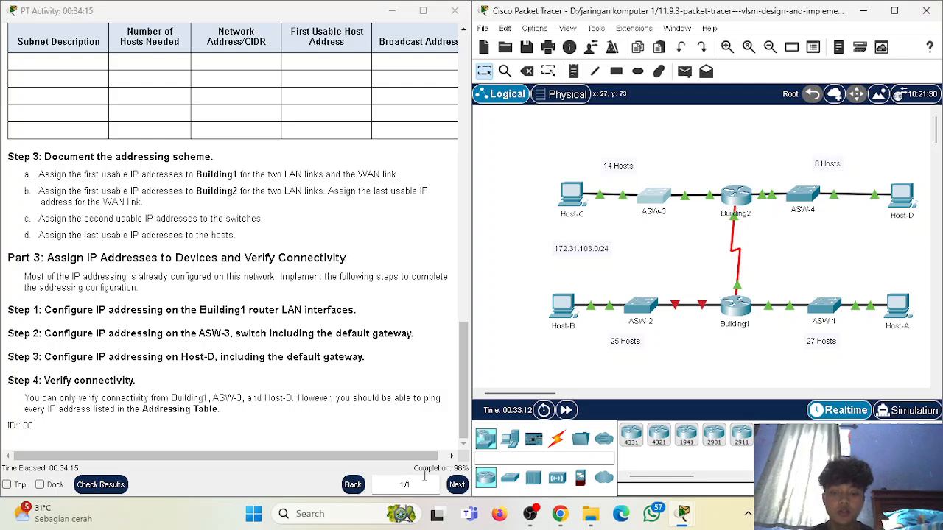
Check the activity results and review the status of each assessment item.
left_click(100, 484)
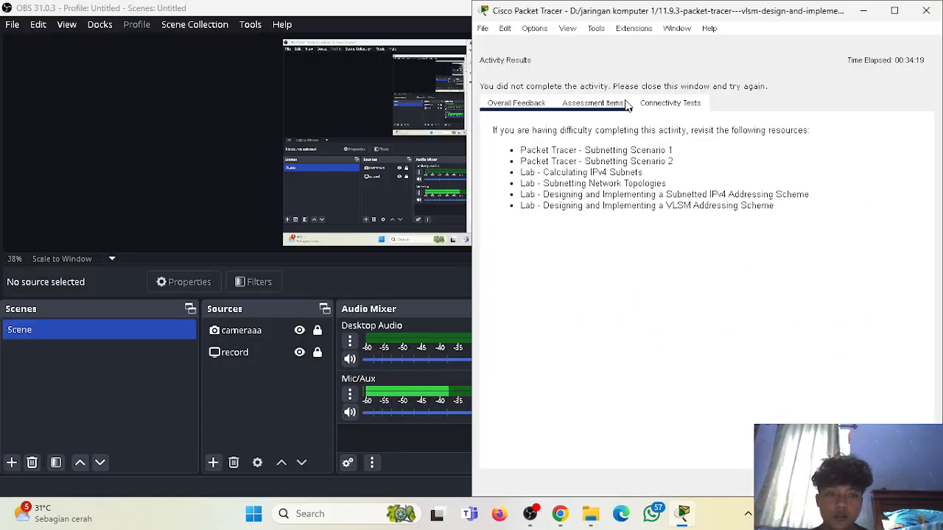
left_click(862, 11)
left_click(862, 9)
left_click(860, 11)
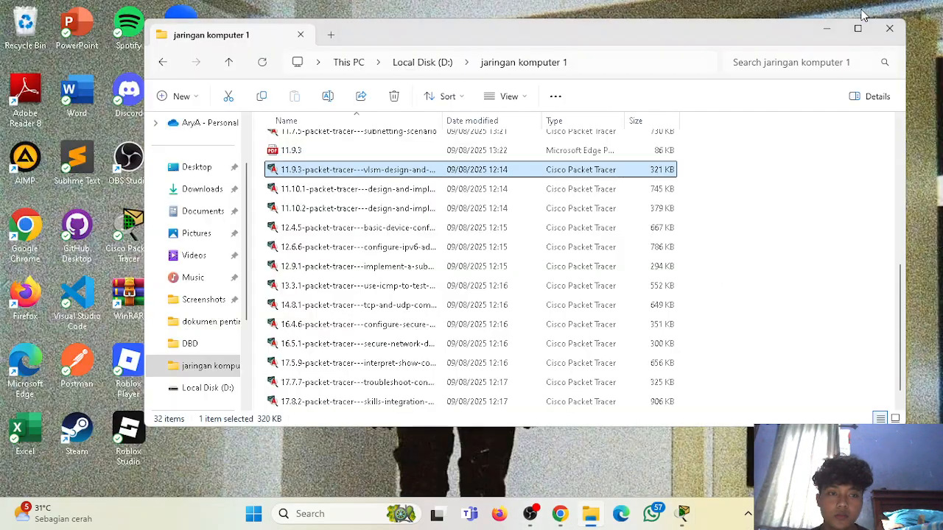
left_click(820, 28)
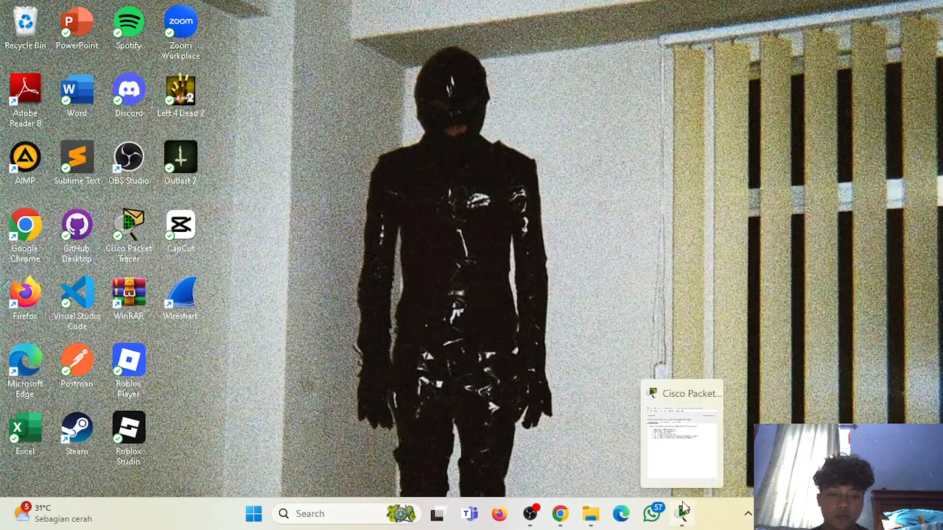
left_click(683, 513)
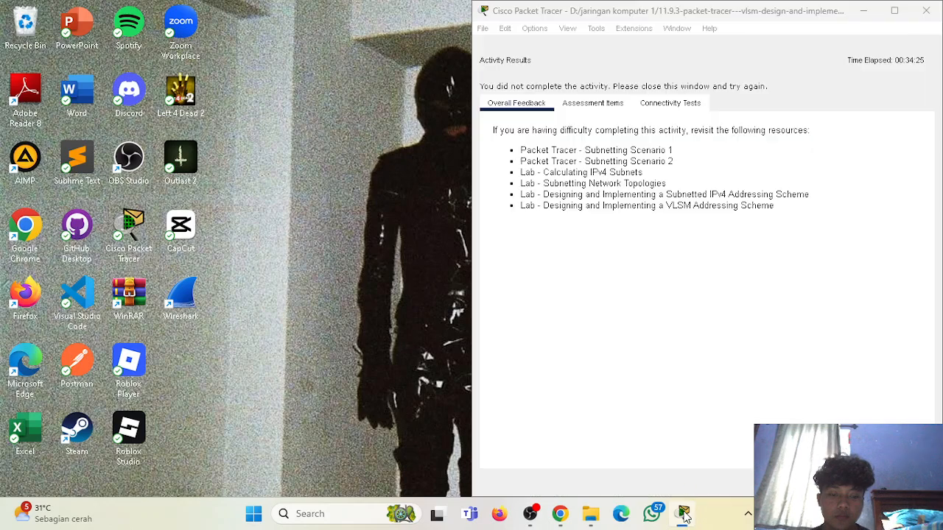
left_click(594, 107)
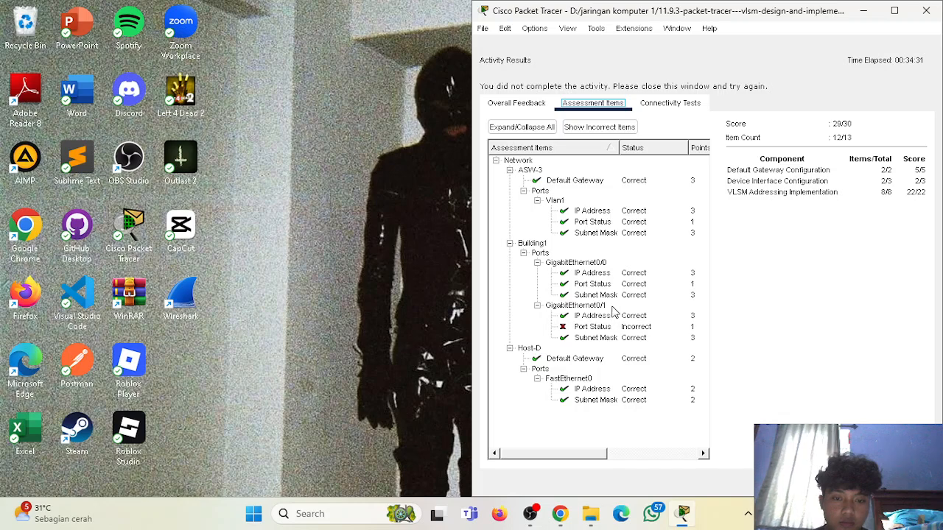
Close the activity results and open Building1's command line beside the instructions.
left_click(904, 482)
left_click_drag(554, 75, 319, 44)
left_click(739, 307)
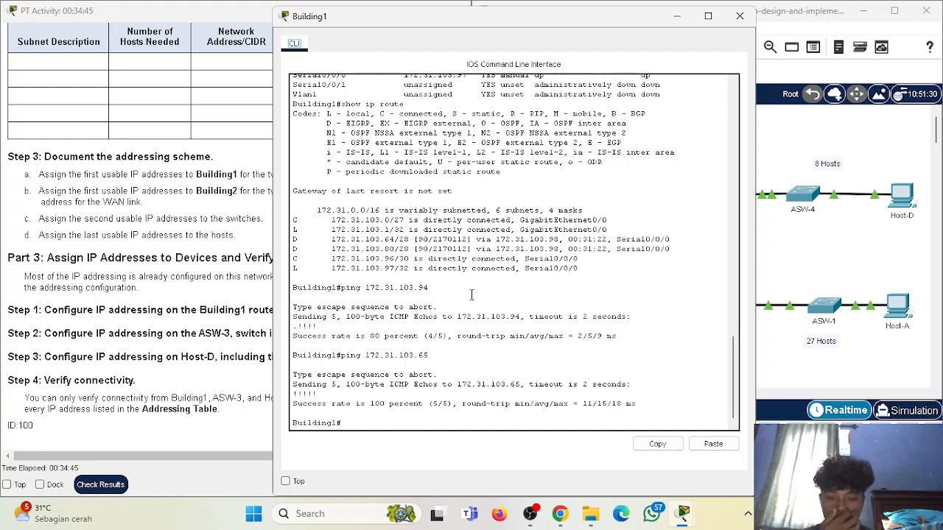
left_click_drag(552, 20, 726, 21)
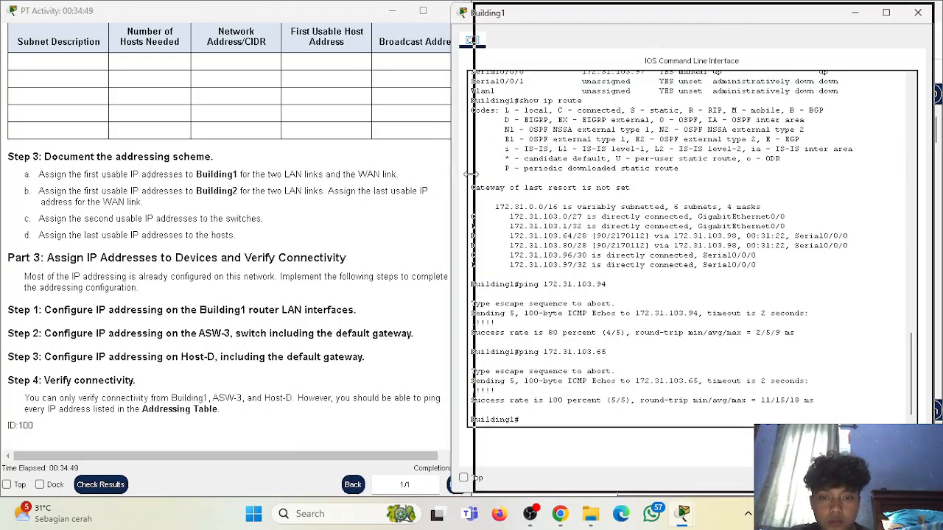
left_click_drag(467, 174, 476, 175)
Examine the GigabitEthernet0/1 configuration commands in Building1's console history.
scroll(611, 306, "up", 7)
scroll(611, 306, "up", 10)
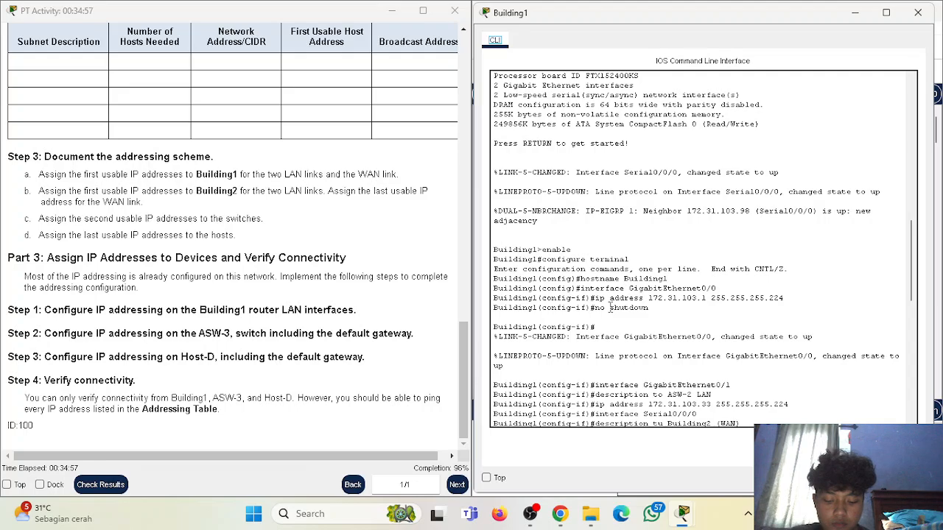
scroll(610, 307, "up", 15)
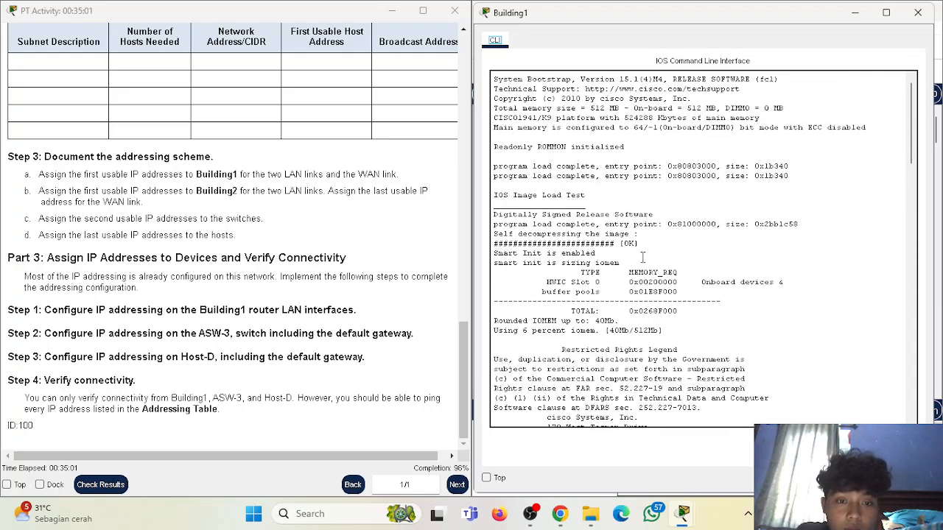
scroll(648, 256, "down", 15)
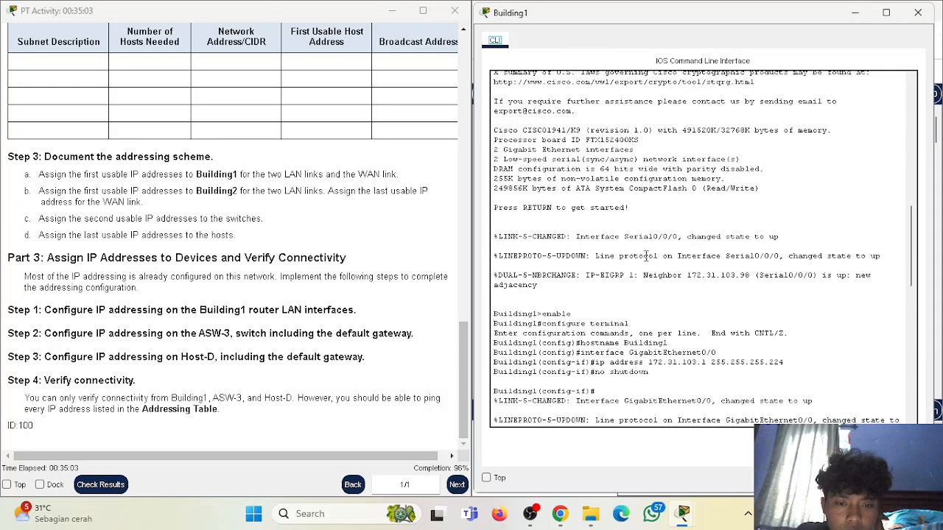
scroll(646, 255, "down", 2)
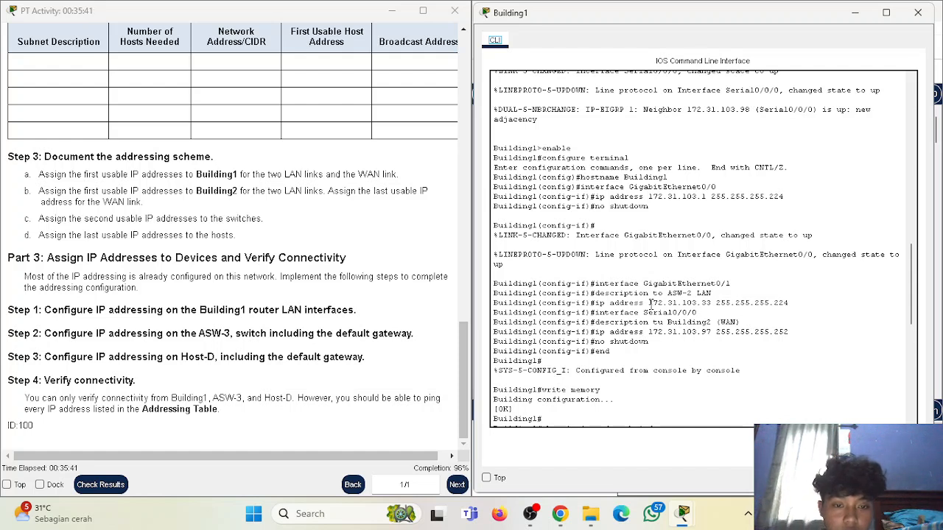
left_click_drag(712, 282, 728, 282)
left_click(697, 283)
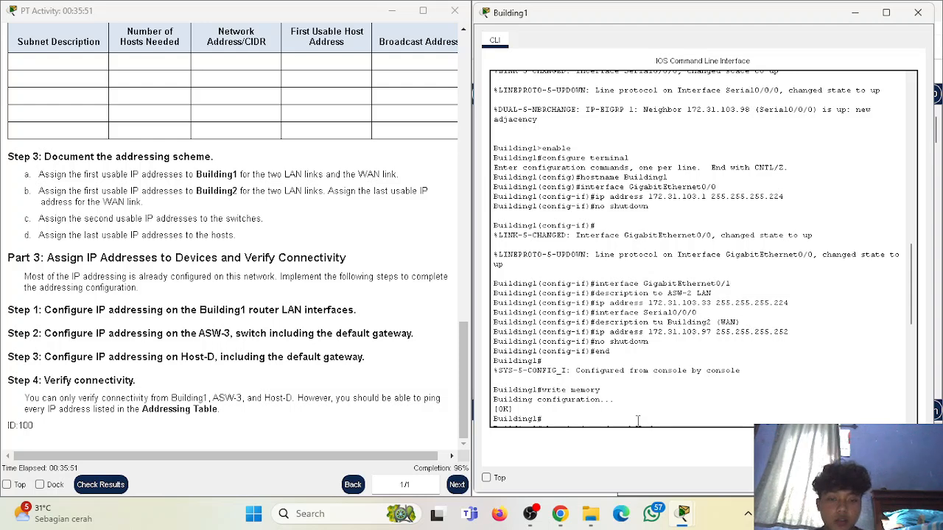
Try to run the copied interface GigabitEthernet0/1 command at Building1's privileged EXEC prompt.
type("show ip interface brief show ip route")
scroll(638, 409, "up", 5)
left_click_drag(591, 242, 741, 238)
key("ctrl+c")
right_click(721, 245)
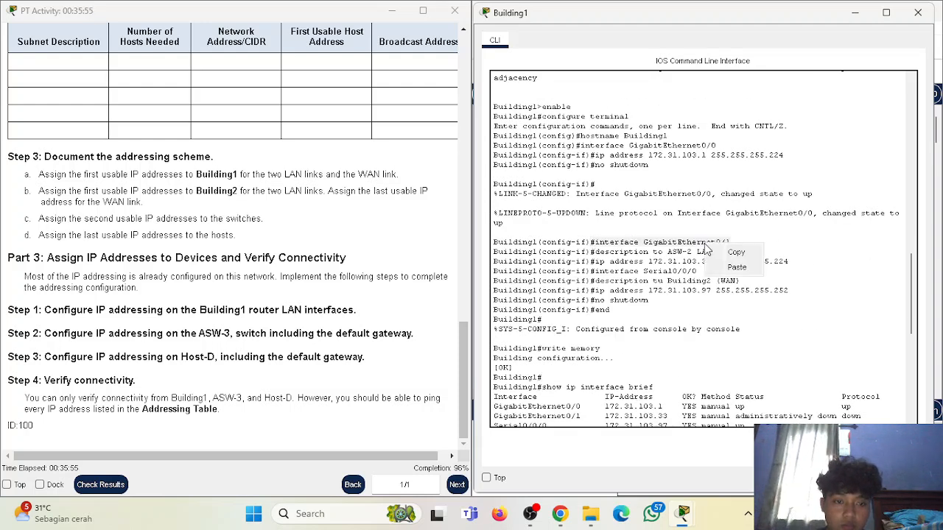
left_click(732, 254)
scroll(616, 404, "down", 10)
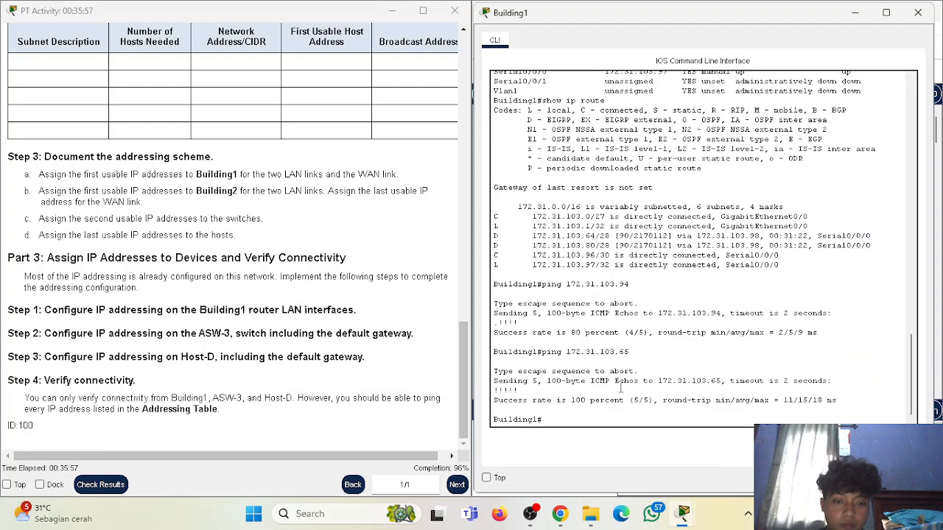
right_click(605, 423)
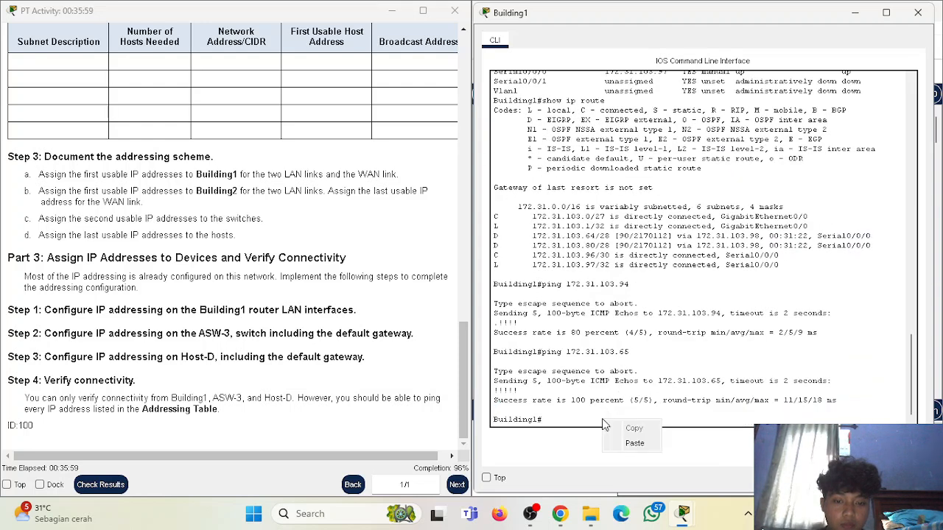
left_click(633, 443)
key("Return")
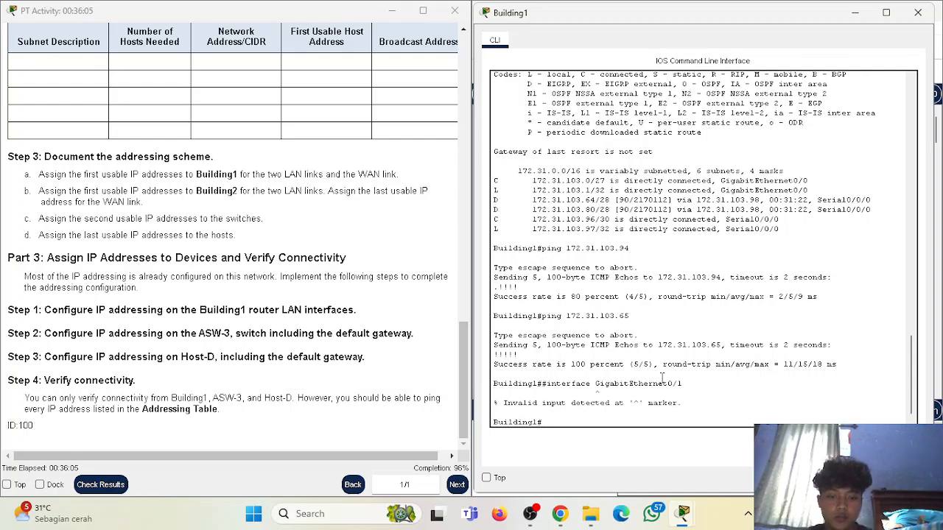
Enter Building1's global configuration mode with conf term and select interface GigabitEthernet0/1.
type("conf term")
key("Return")
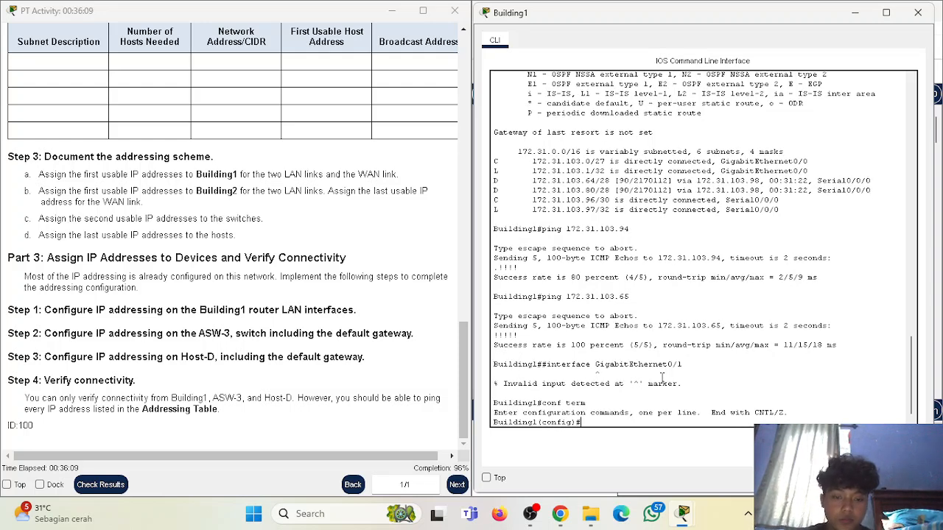
type("ip address 172.31.103.97 255.255.255.252")
key("Up")
key("Up")
key("Up")
key("Up")
key("Up")
key("Up")
key("Up")
key("Up")
key("Up")
key("Return")
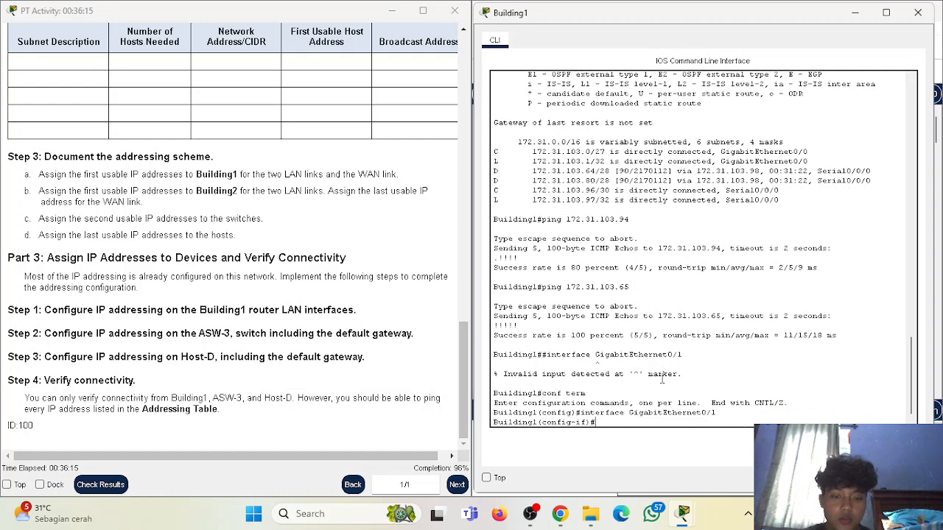
Set the description of Building1's GigabitEthernet0/1 interface to "to ASW-2 LAN".
key("Up")
key("Up")
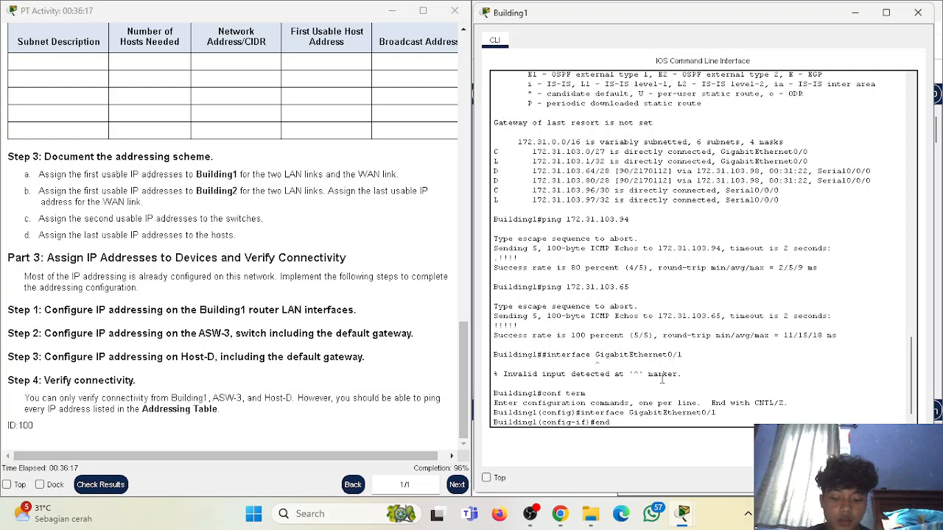
key("Up")
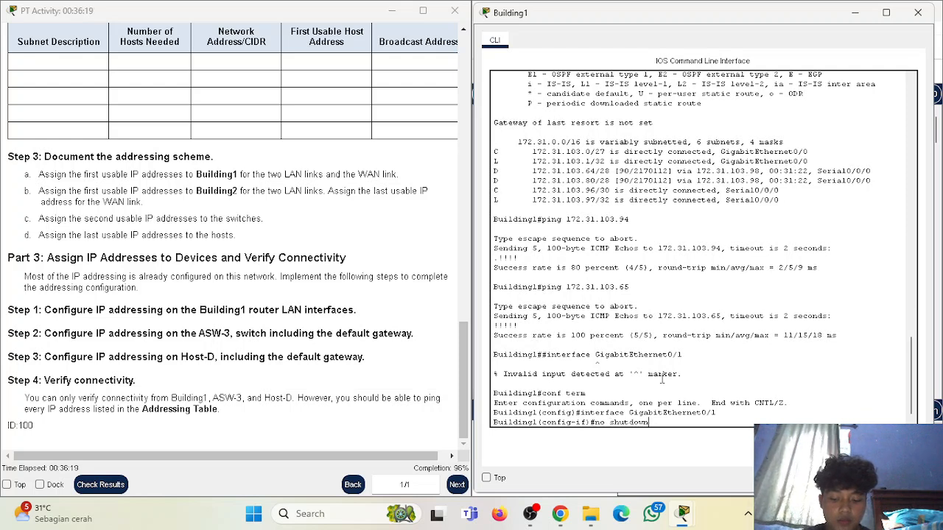
key("Up")
key("Up")
key("Up")
key("Up")
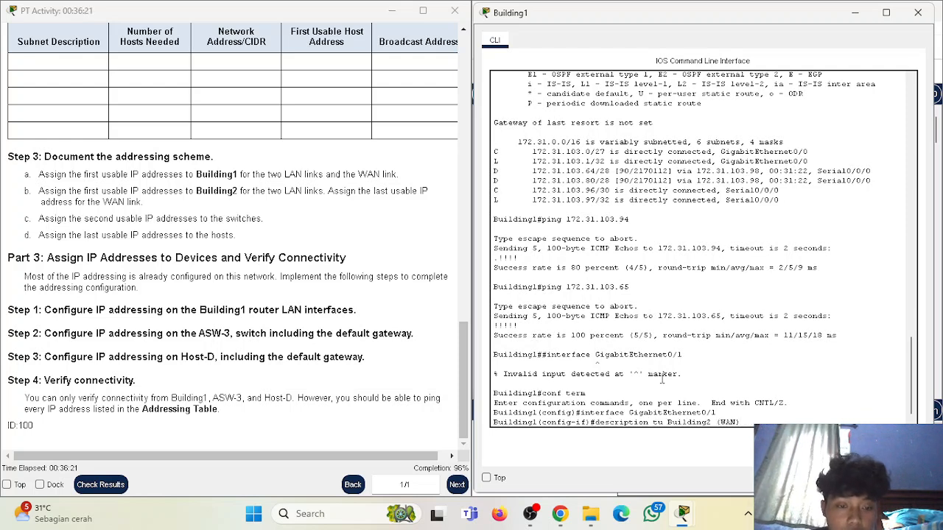
key("Up")
key("Up")
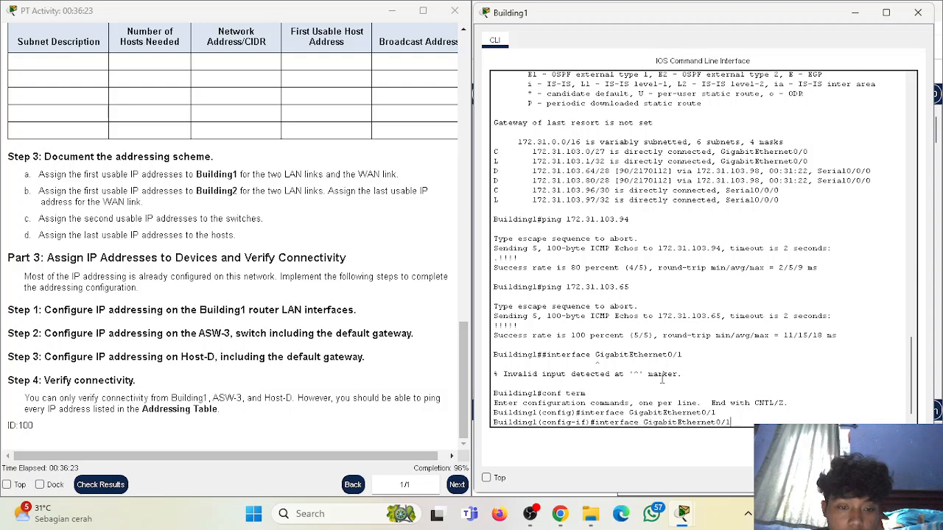
key("Up")
key("Up")
key("Up")
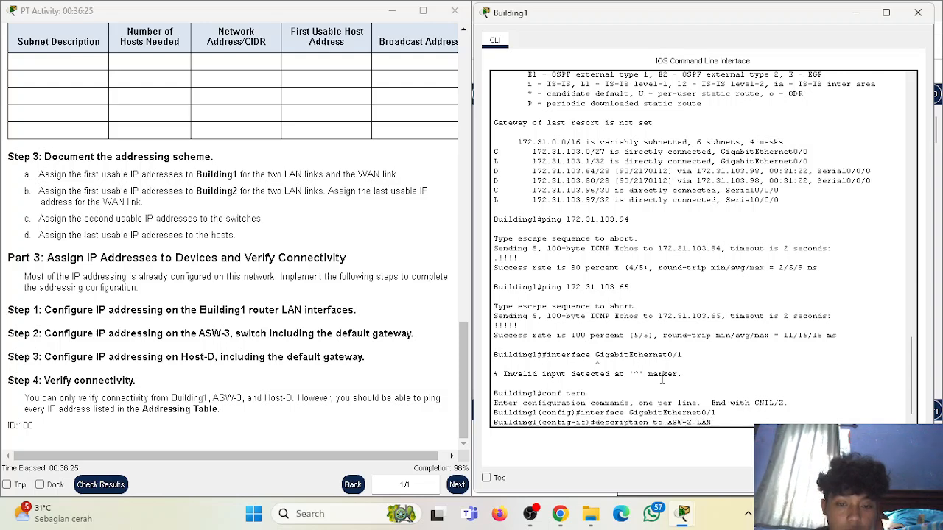
key("Return")
Assign IP address 172.31.103.33 with mask 255.255.255.224 to Building1's GigabitEthernet0/1 interface.
key("Up")
key("Up")
key("Up")
key("Up")
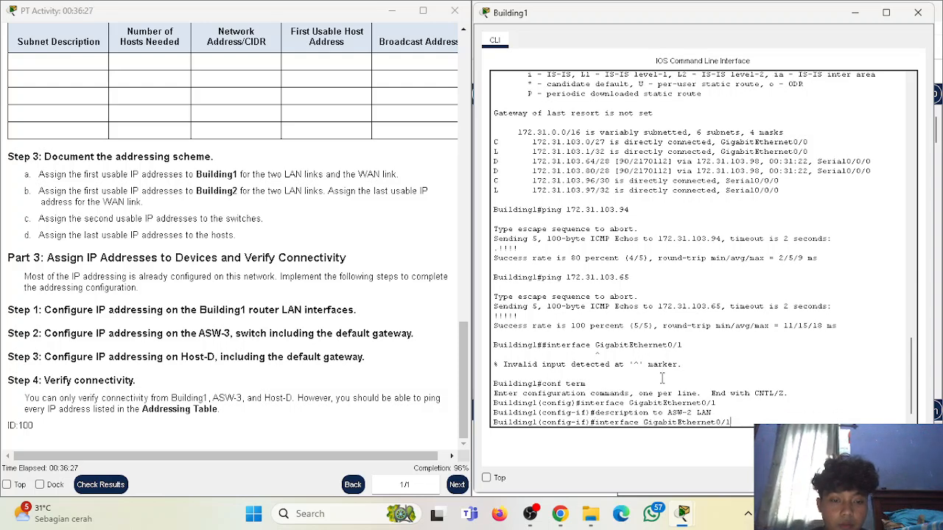
key("Up")
key("Up")
key("Up")
key("Up")
key("Up")
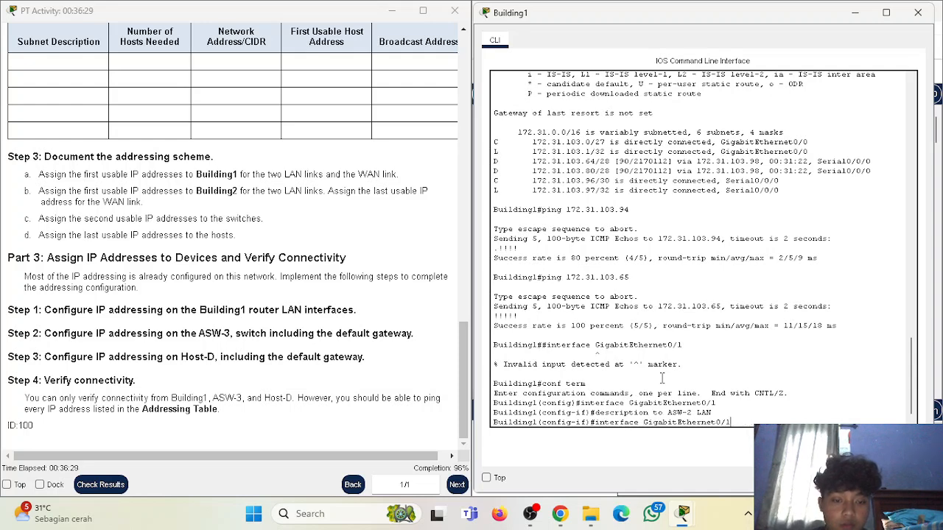
key("Up")
key("Up")
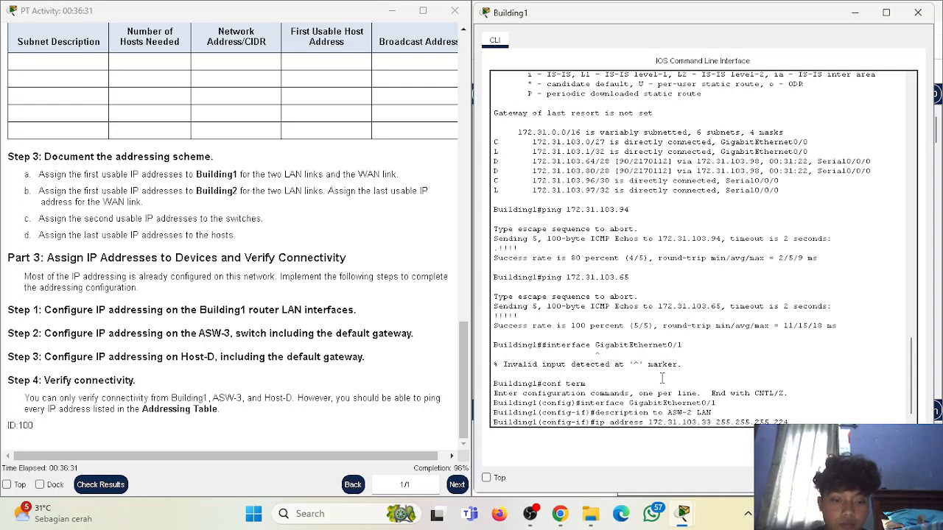
key("Return")
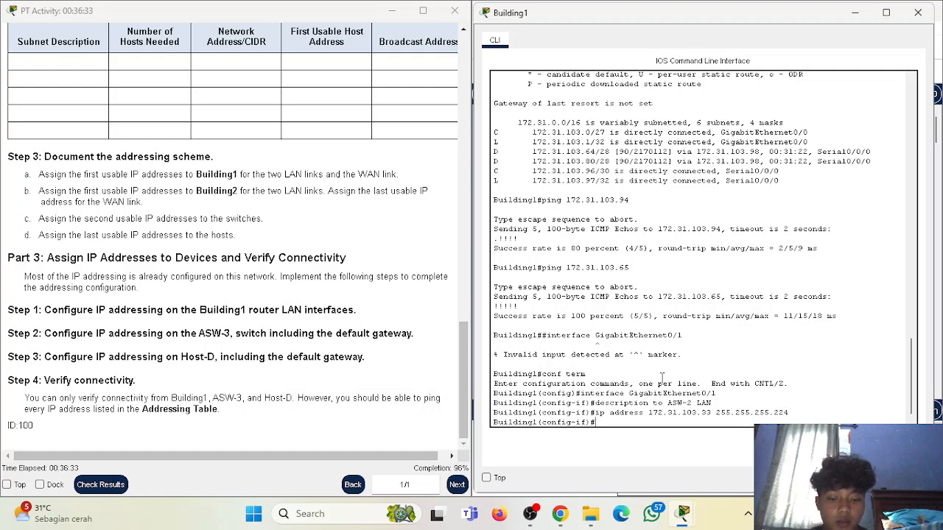
Enable Building1's GigabitEthernet0/1 interface with no shutdown.
type("no shutdwo")
key("BackSpace")
key("BackSpace")
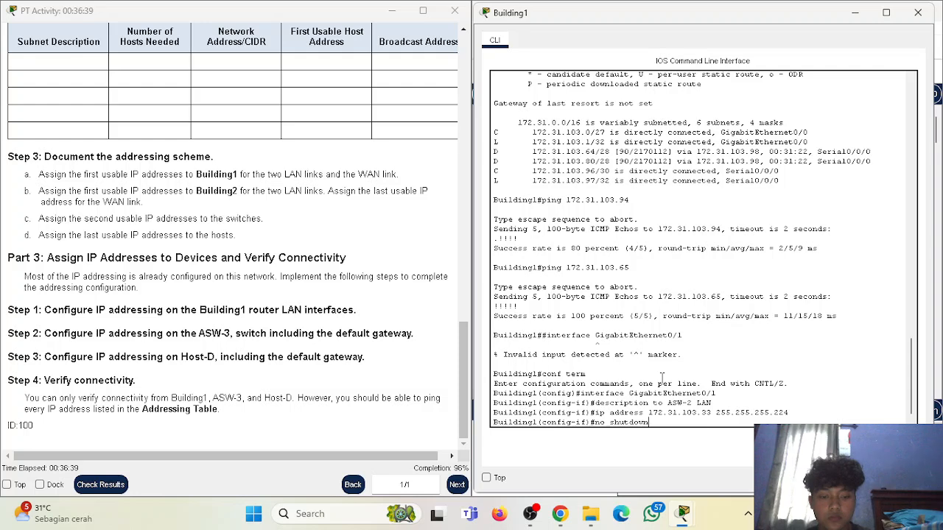
key("Return")
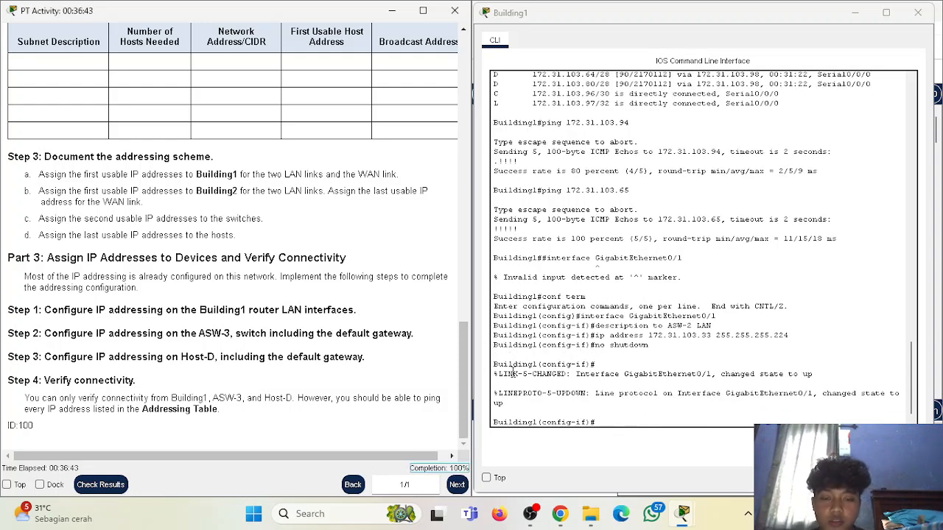
Review the GigabitEthernet0/1 commands in Building1's console against the Part 3 steps of the activity instructions.
left_click_drag(602, 336, 704, 336)
left_click_drag(586, 316, 714, 316)
left_click(692, 342)
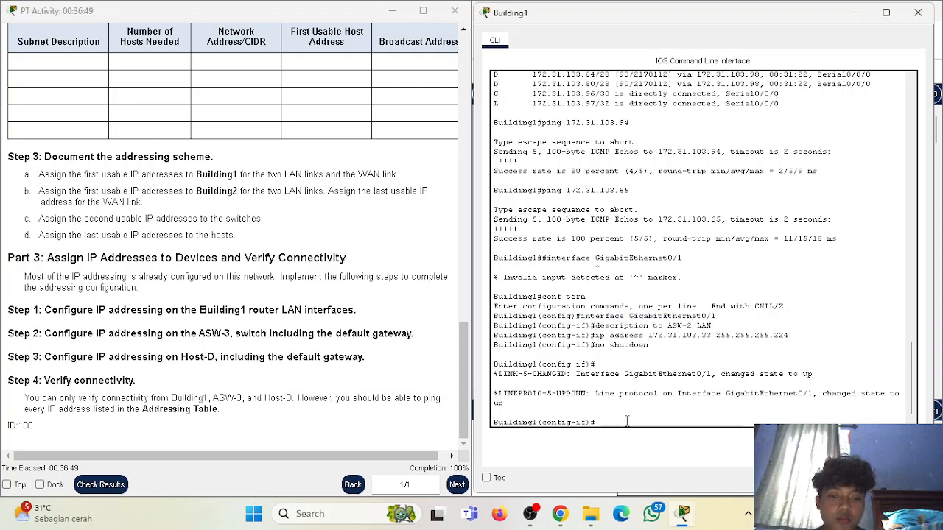
scroll(426, 251, "up", 1)
scroll(384, 373, "down", 1)
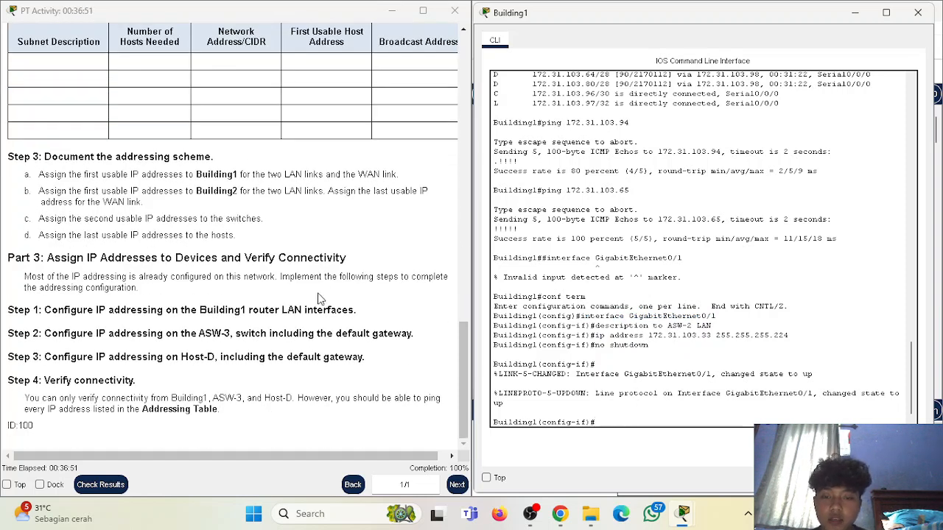
scroll(461, 353, "up", 1)
scroll(462, 341, "down", 1)
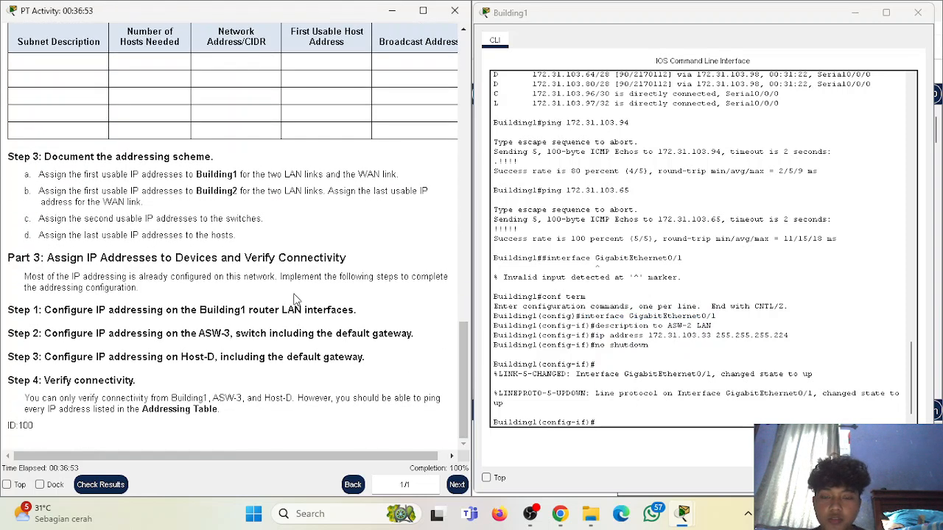
Return to the title of the activity instructions and close Building1's console to reveal the network topology.
left_click_drag(463, 346, 462, 66)
left_click_drag(117, 37, 431, 36)
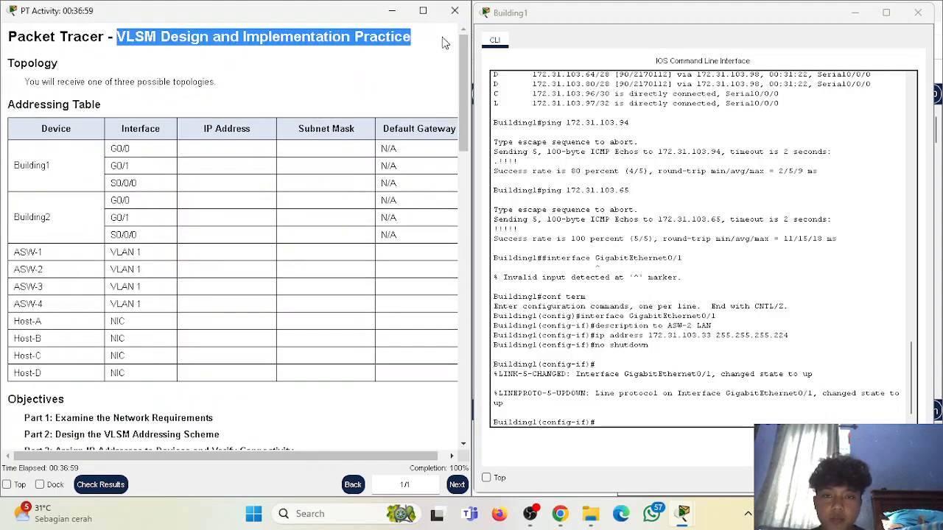
left_click(918, 13)
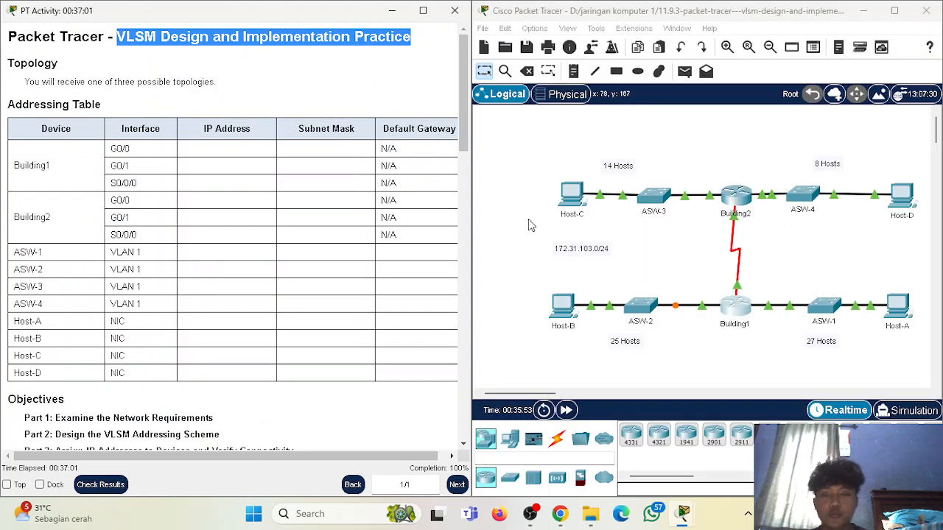